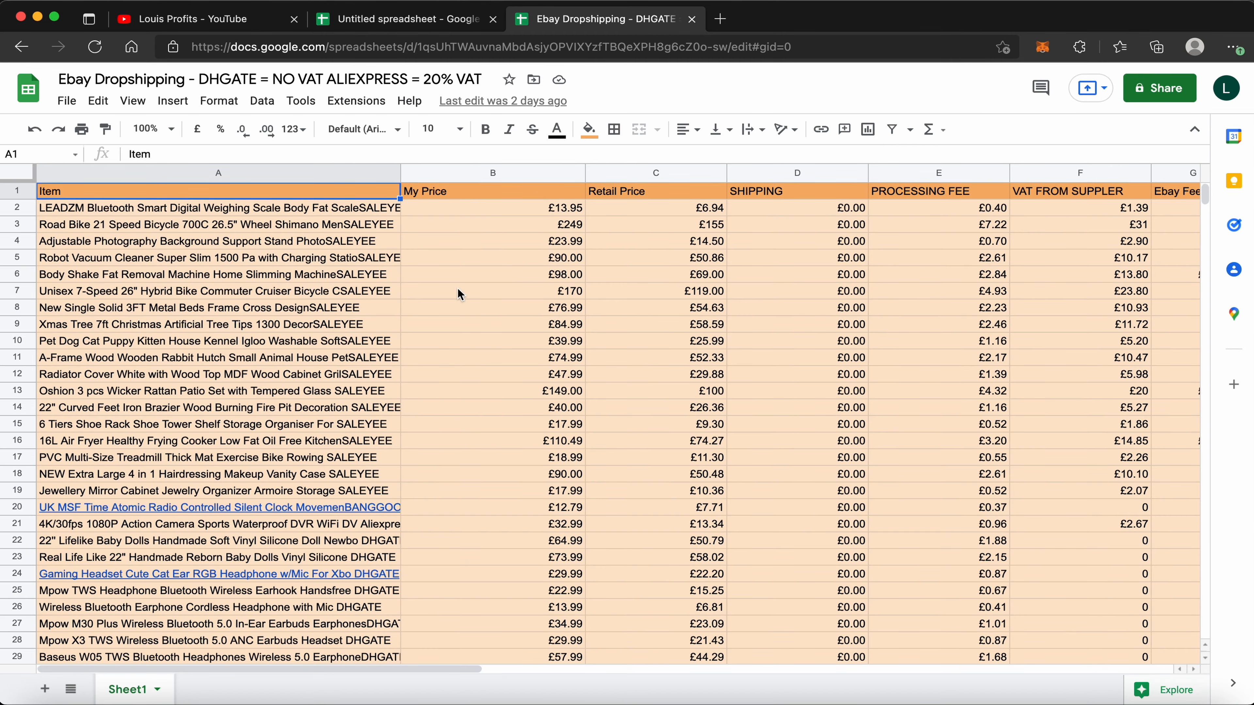
Examine the item rows and pricing, fee, sales and profit columns of the existing Ebay Dropshipping spreadsheet
scroll(444, 289, down, 20)
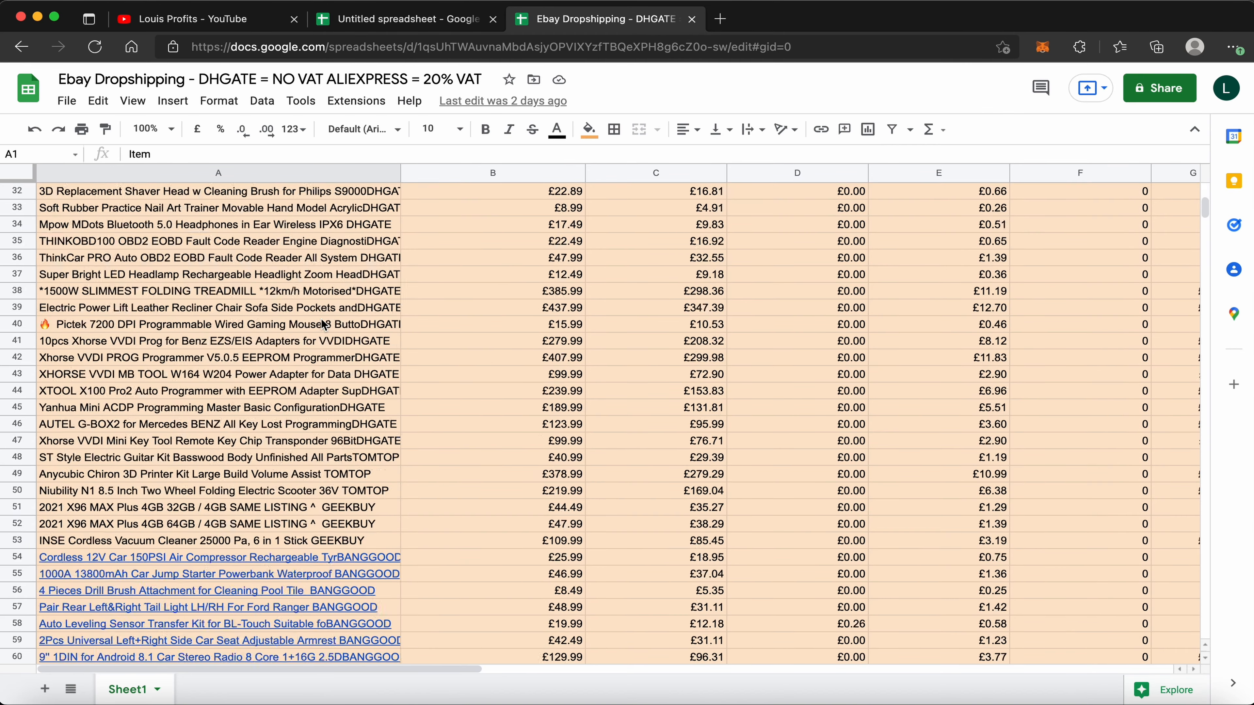
scroll(322, 320, down, 20)
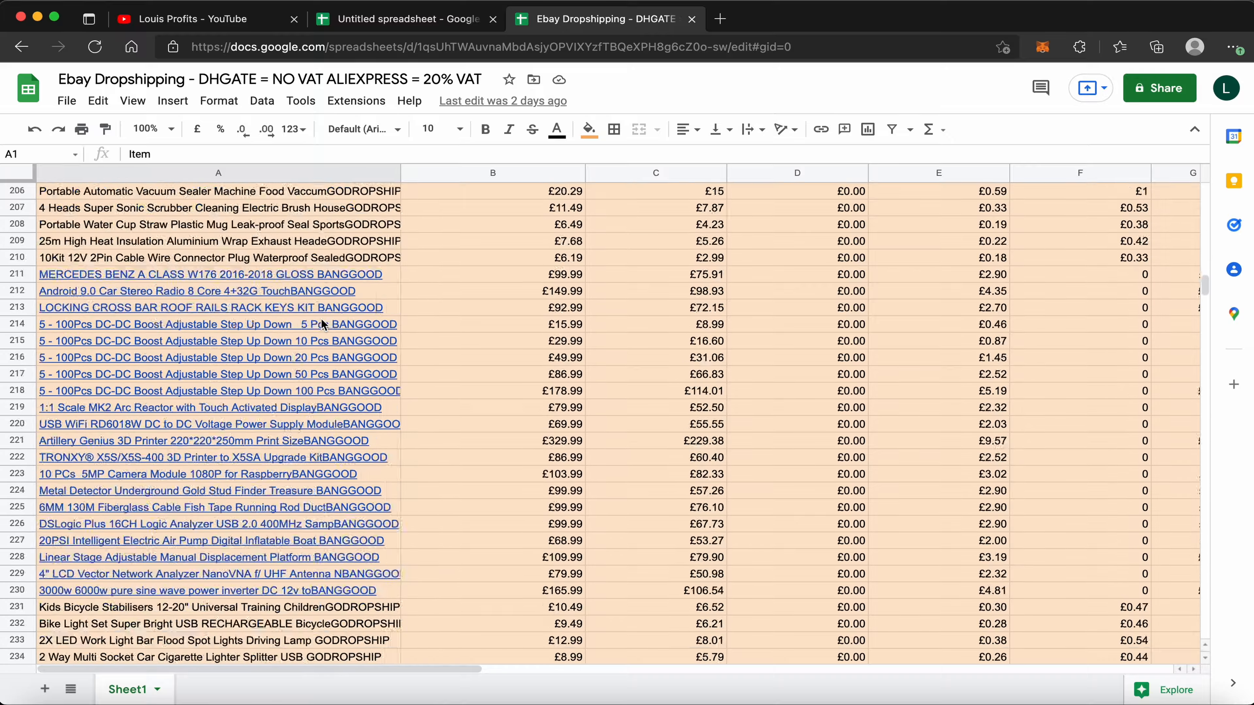
scroll(322, 324, up, 20)
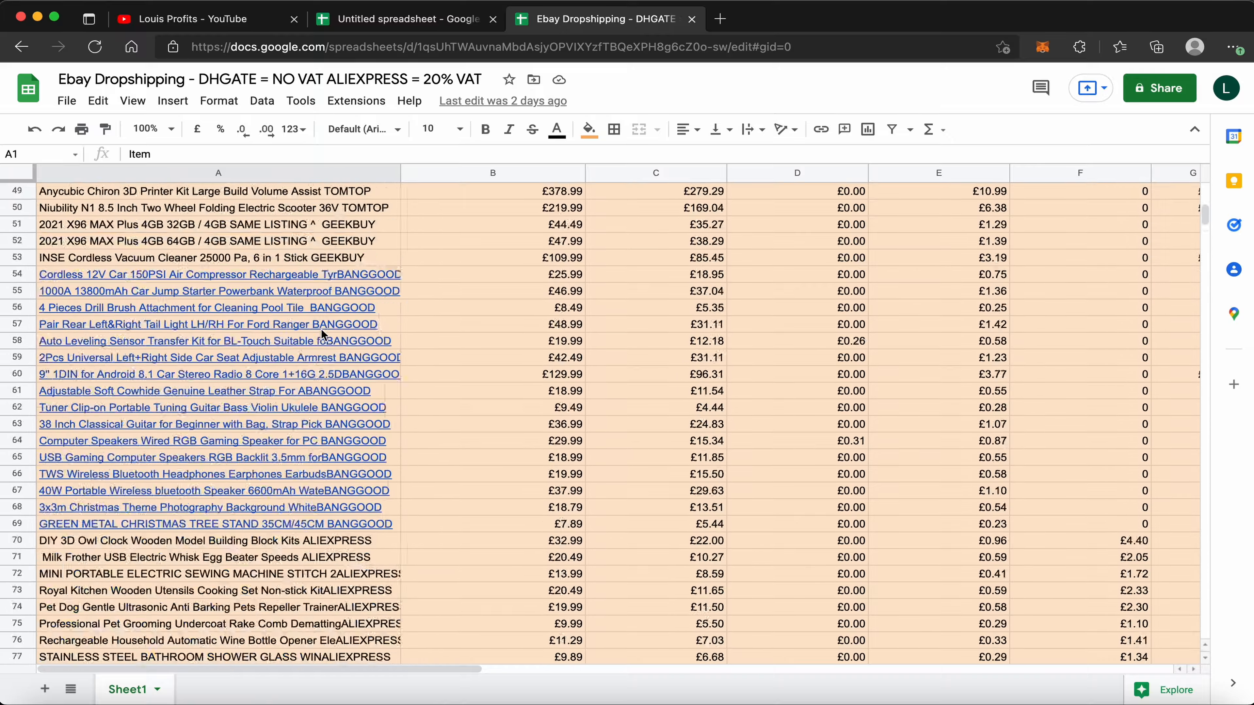
scroll(322, 329, down, 20)
scroll(321, 329, right, 10)
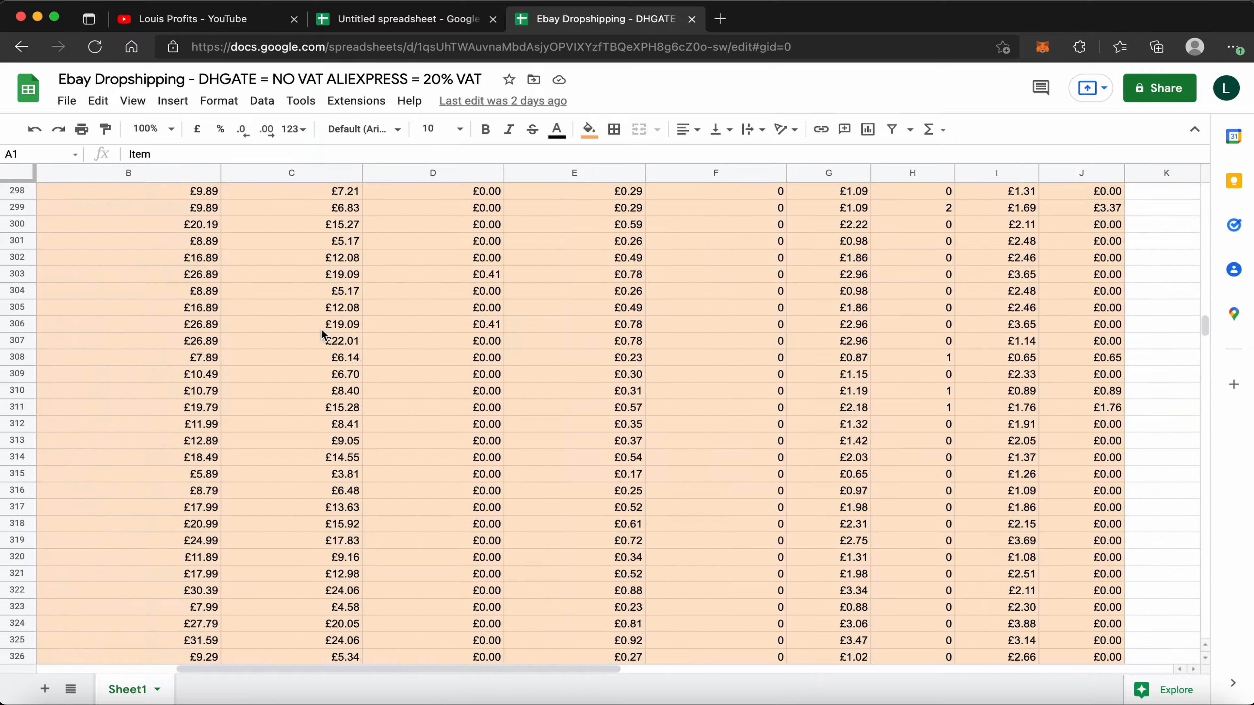
scroll(321, 330, left, 10)
scroll(322, 330, down, 20)
scroll(321, 329, up, 20)
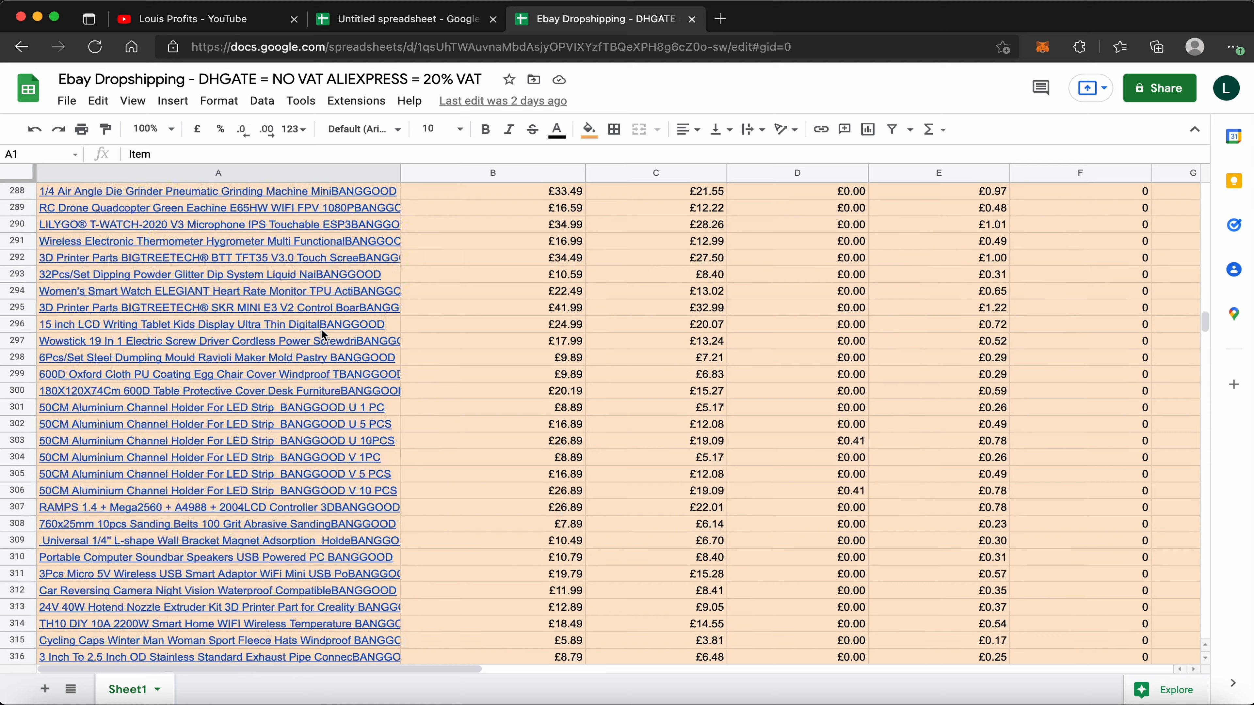
scroll(322, 329, up, 20)
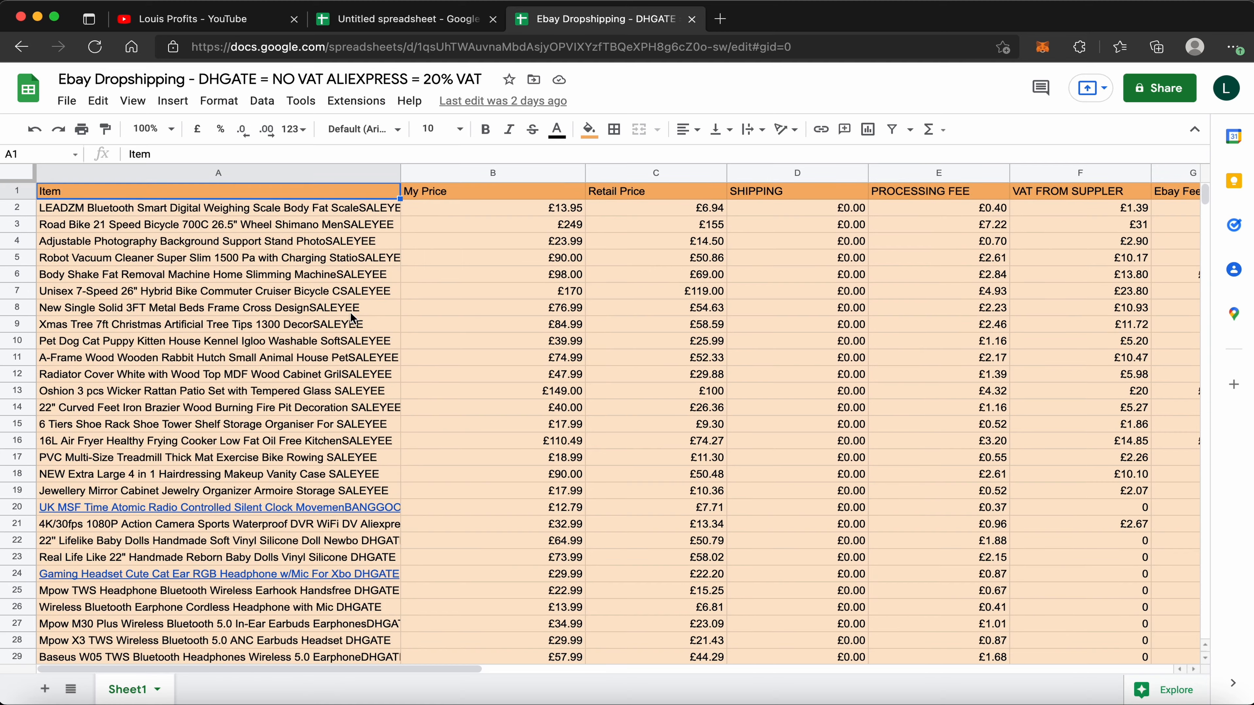
click(401, 22)
click(618, 23)
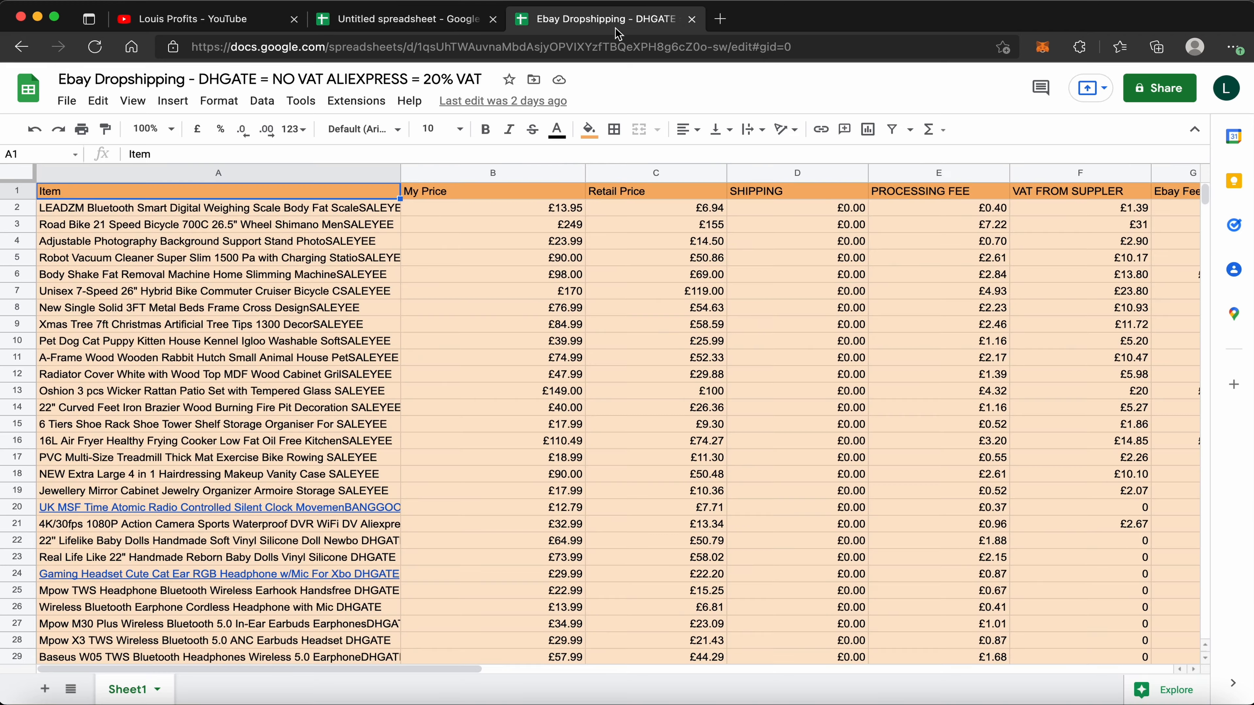
scroll(479, 280, right, 10)
scroll(479, 281, left, 10)
In the untitled spreadsheet, adjust the widths of columns A to J to fit a row of short headers
click(388, 22)
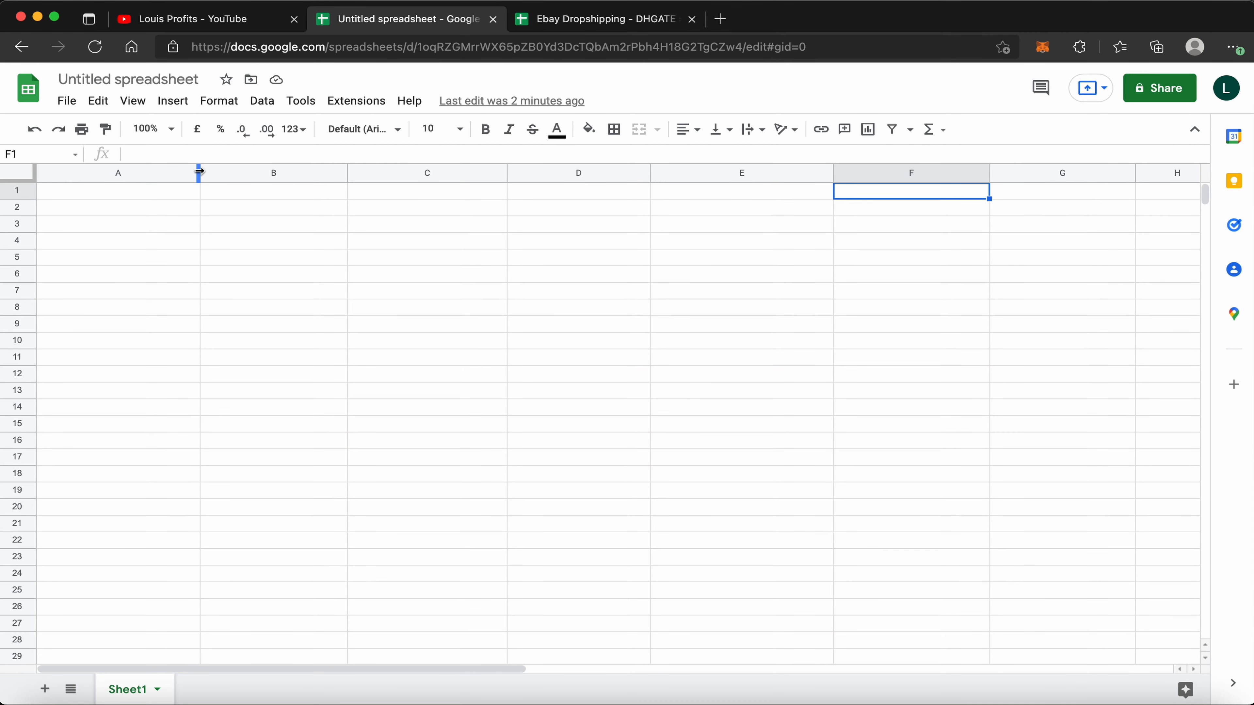
drag(198, 172, 210, 172)
drag(369, 172, 415, 173)
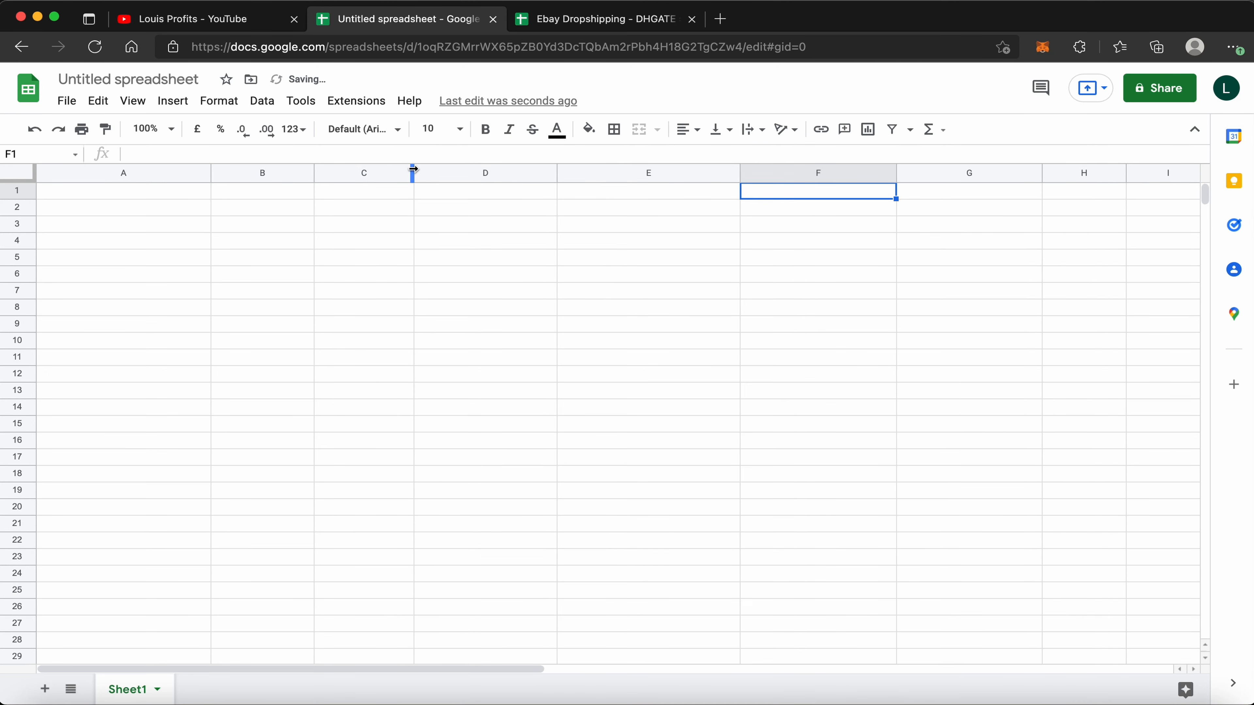
drag(556, 174, 509, 174)
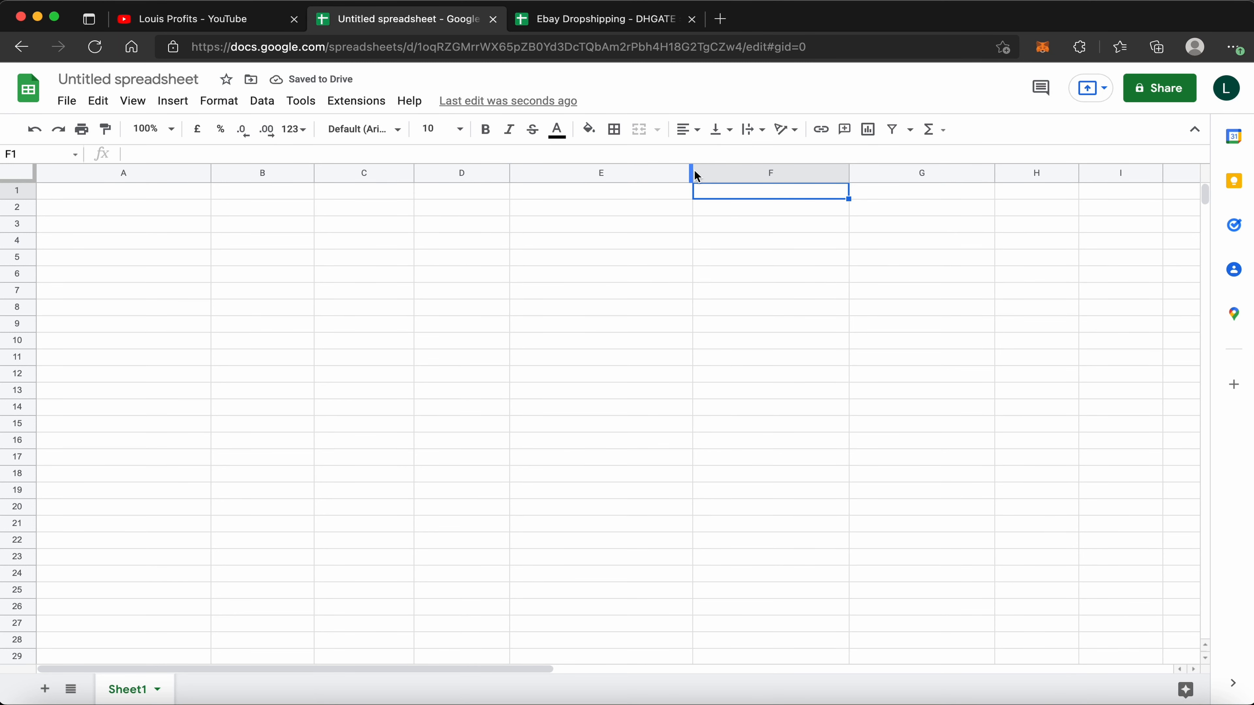
drag(696, 175, 606, 161)
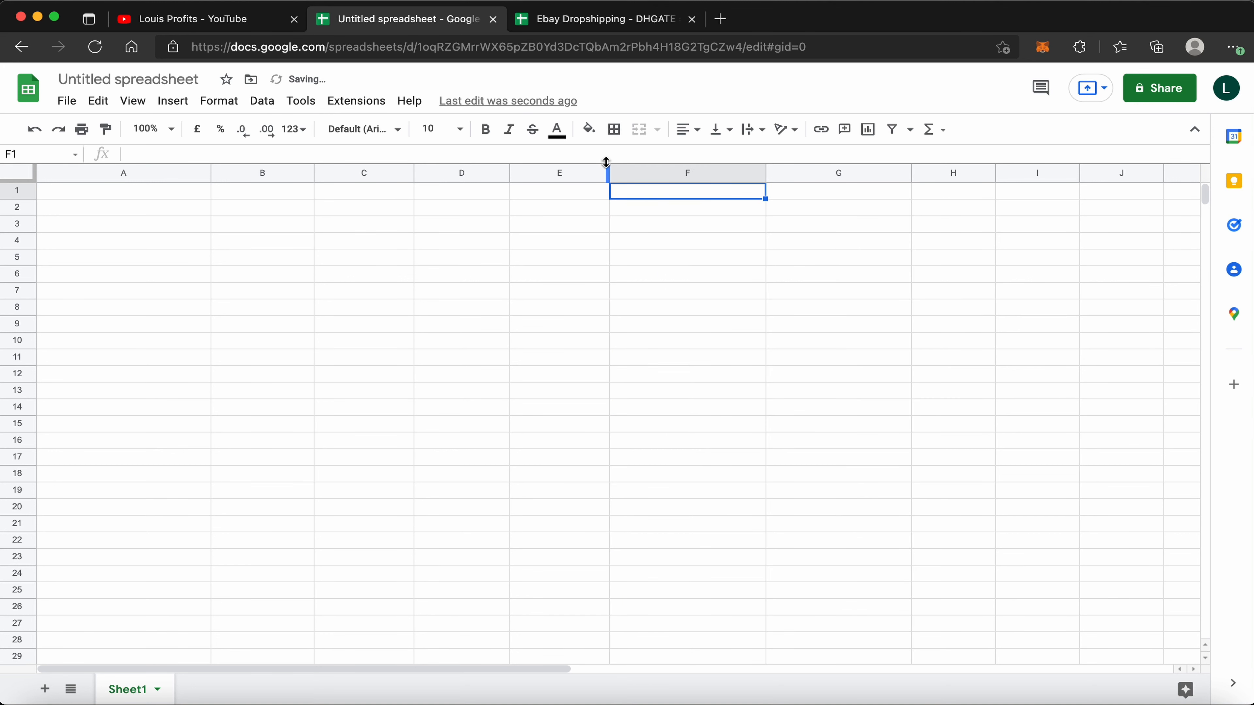
drag(764, 170, 697, 170)
drag(843, 170, 775, 170)
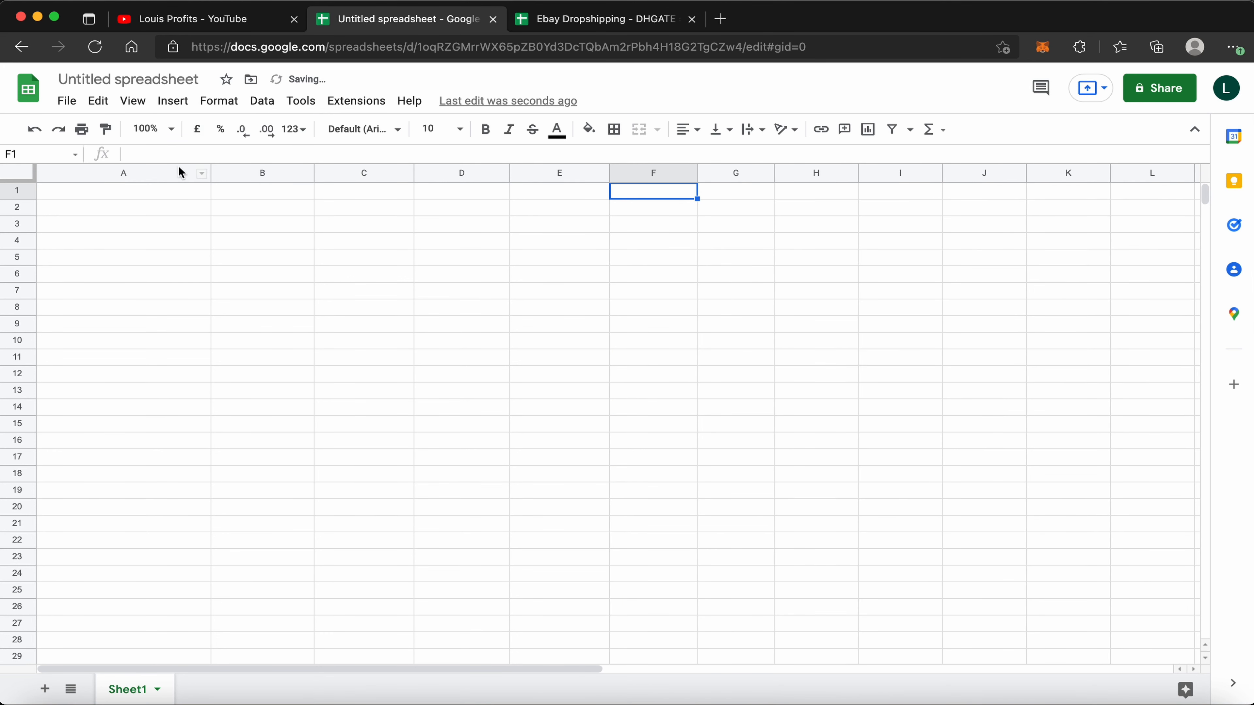
drag(697, 172, 707, 173)
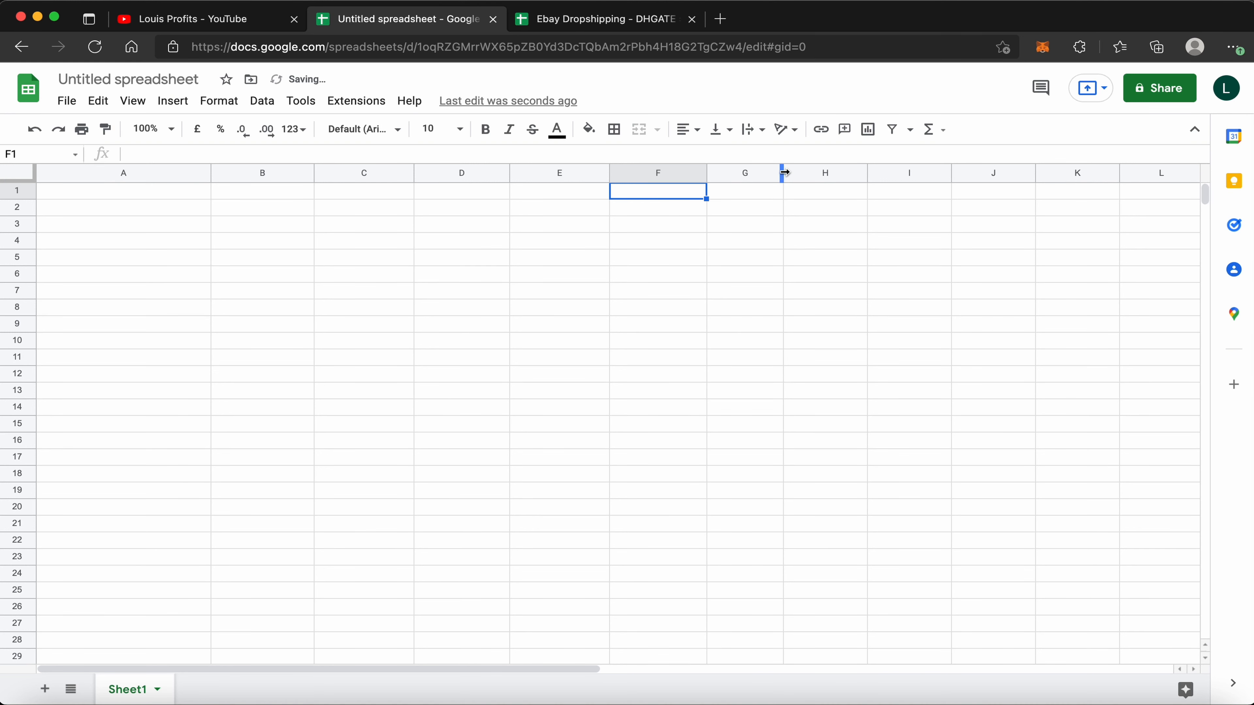
drag(785, 173, 804, 172)
drag(888, 172, 904, 172)
drag(988, 172, 1006, 172)
drag(1090, 173, 1166, 173)
Enter the headers "Item / Product" in A1 and "My Price" in B1, using the Ebay Dropshipping spreadsheet as reference
click(135, 192)
text(Ite)
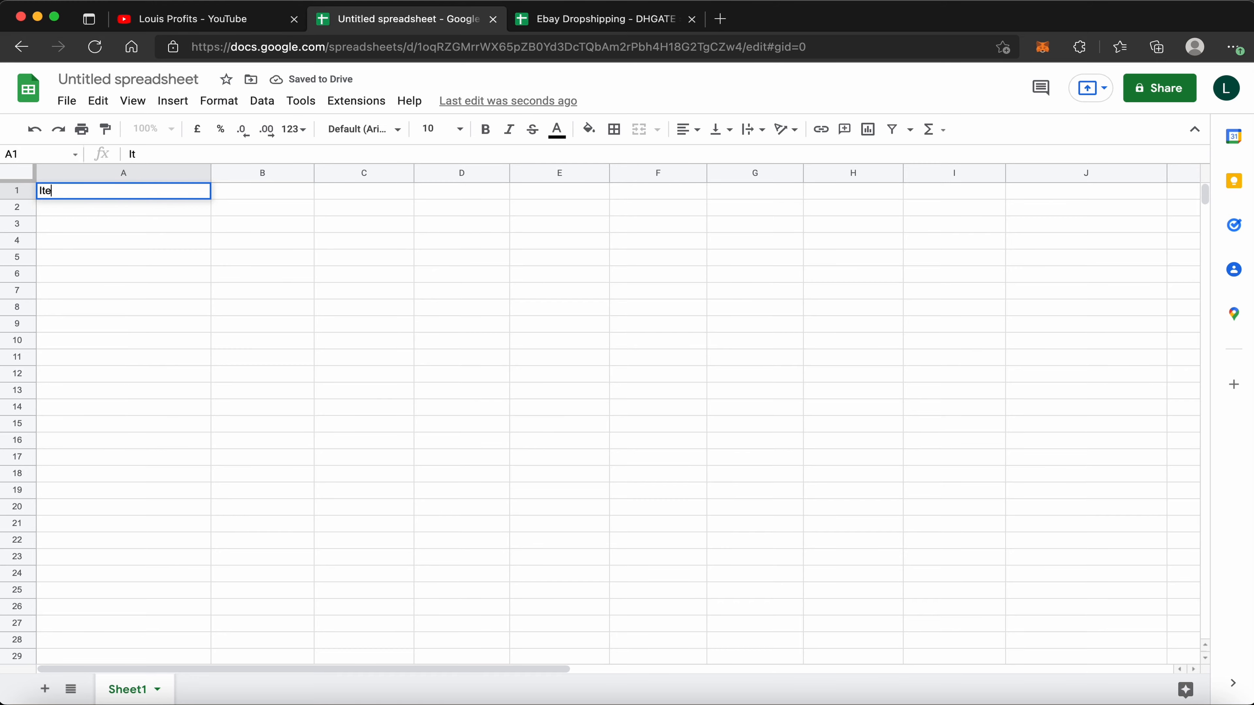
text(m / Product)
key(Tab)
click(578, 20)
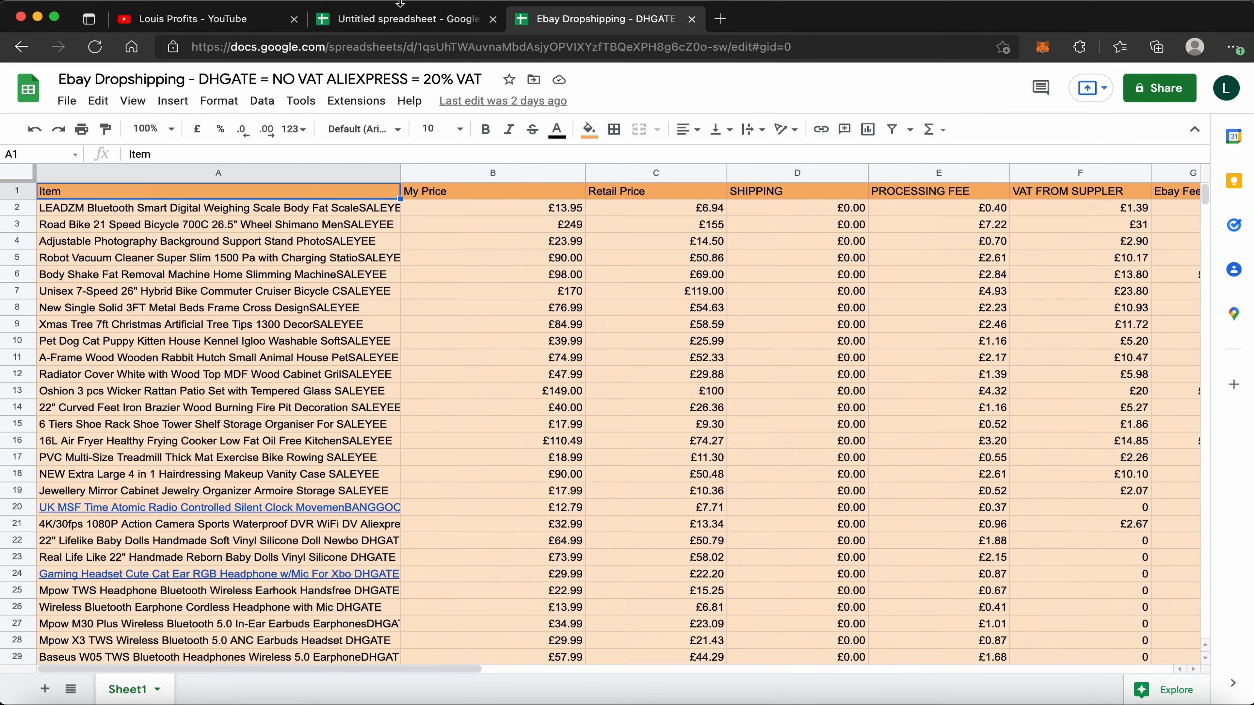
click(400, 3)
text(My Price)
key(Tab)
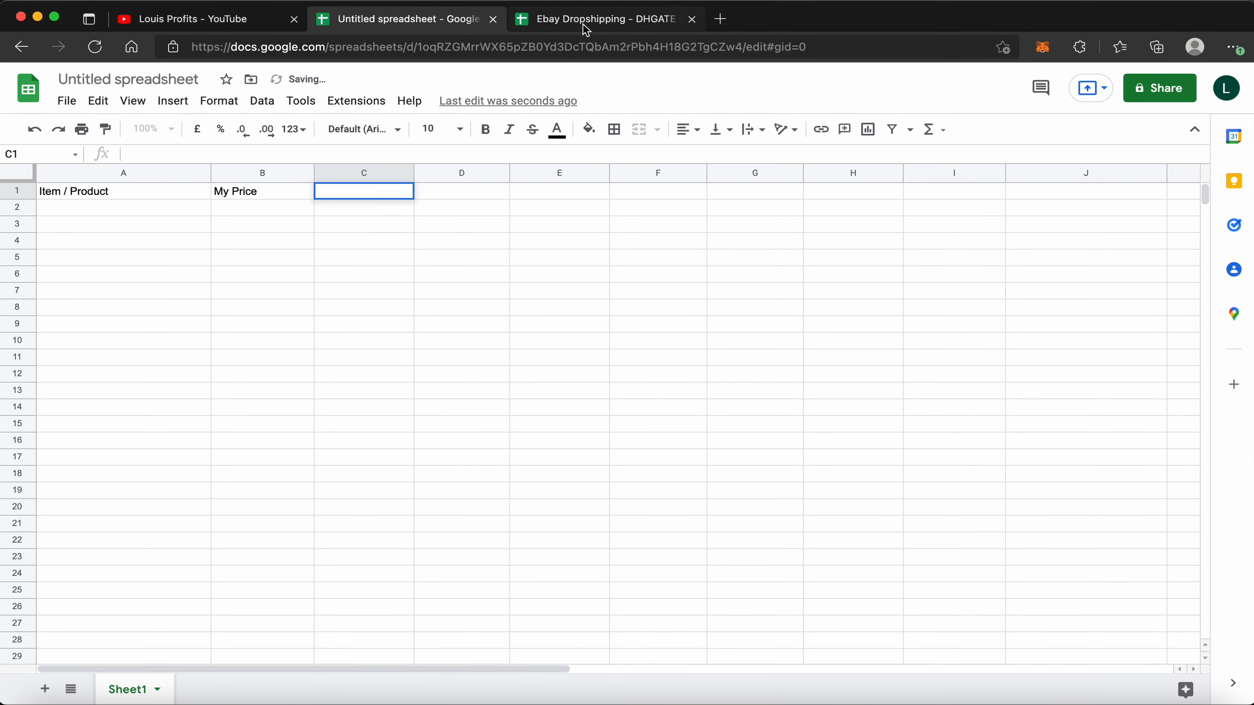
Add the headers "Retail Price" in C1 and "Shipping FEE" in D1, checking the reference spreadsheet for each
click(586, 22)
click(400, 19)
text(Retail Price)
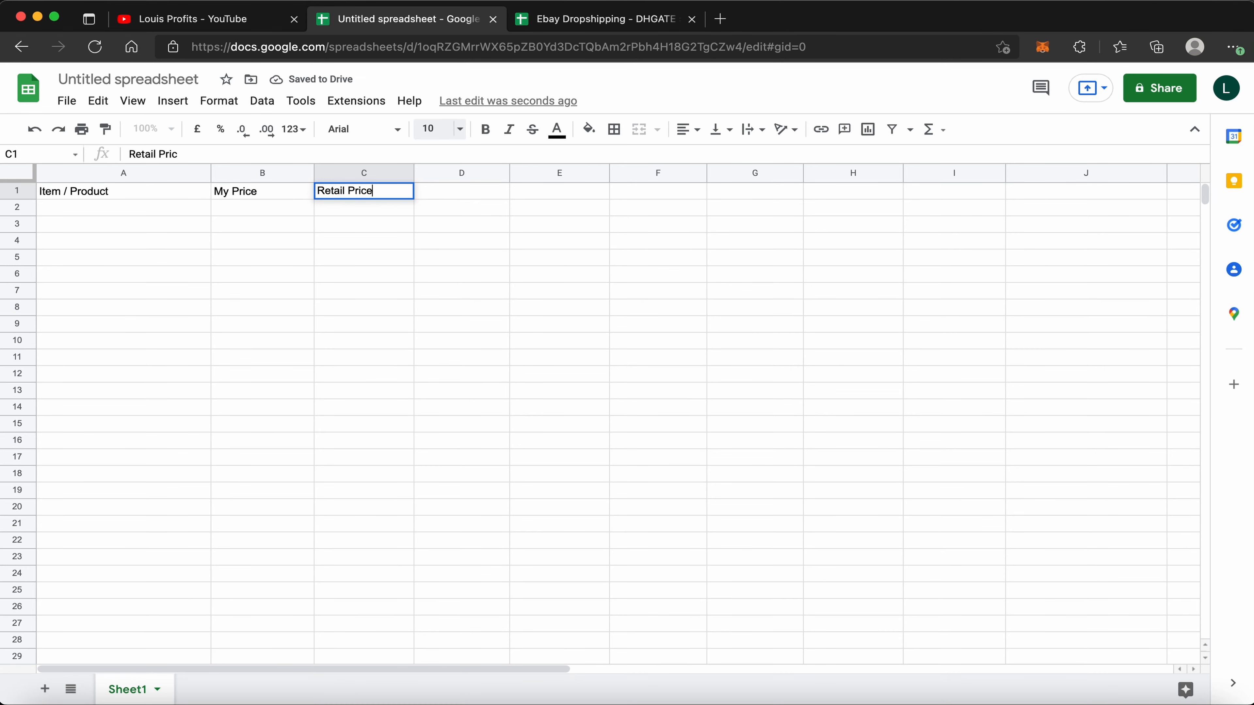
key(Tab)
click(586, 20)
click(395, 18)
text(Shippi)
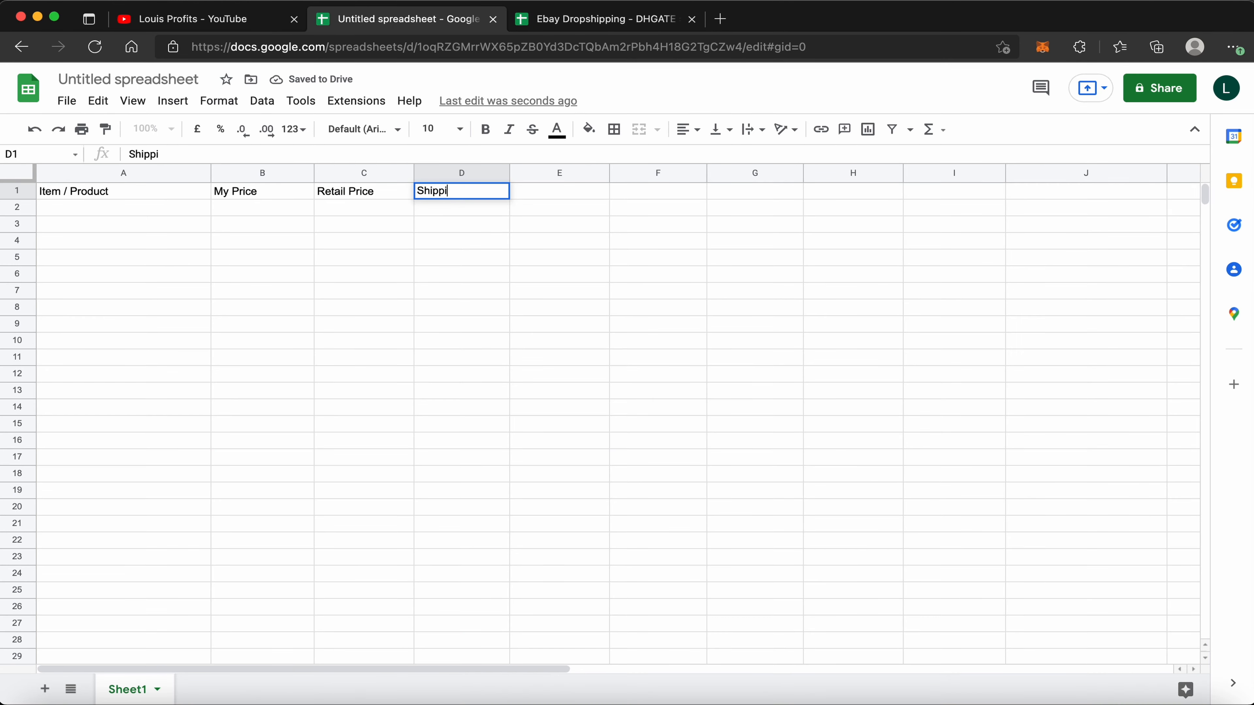
text(ng PEE)
key(Tab)
Add the headers "Processing FEE" in E1 and "VAT From Supplier" in F1, following the reference spreadsheet
click(586, 20)
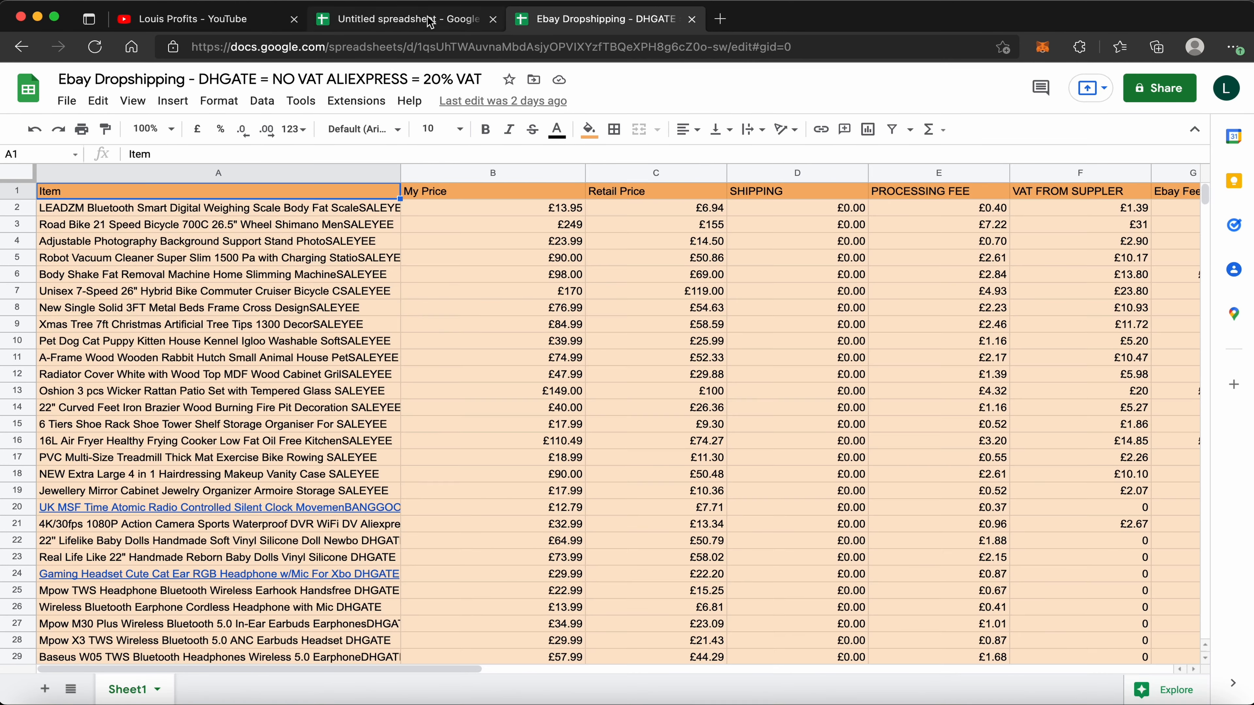
click(394, 19)
text(Processing FEE)
click(562, 193)
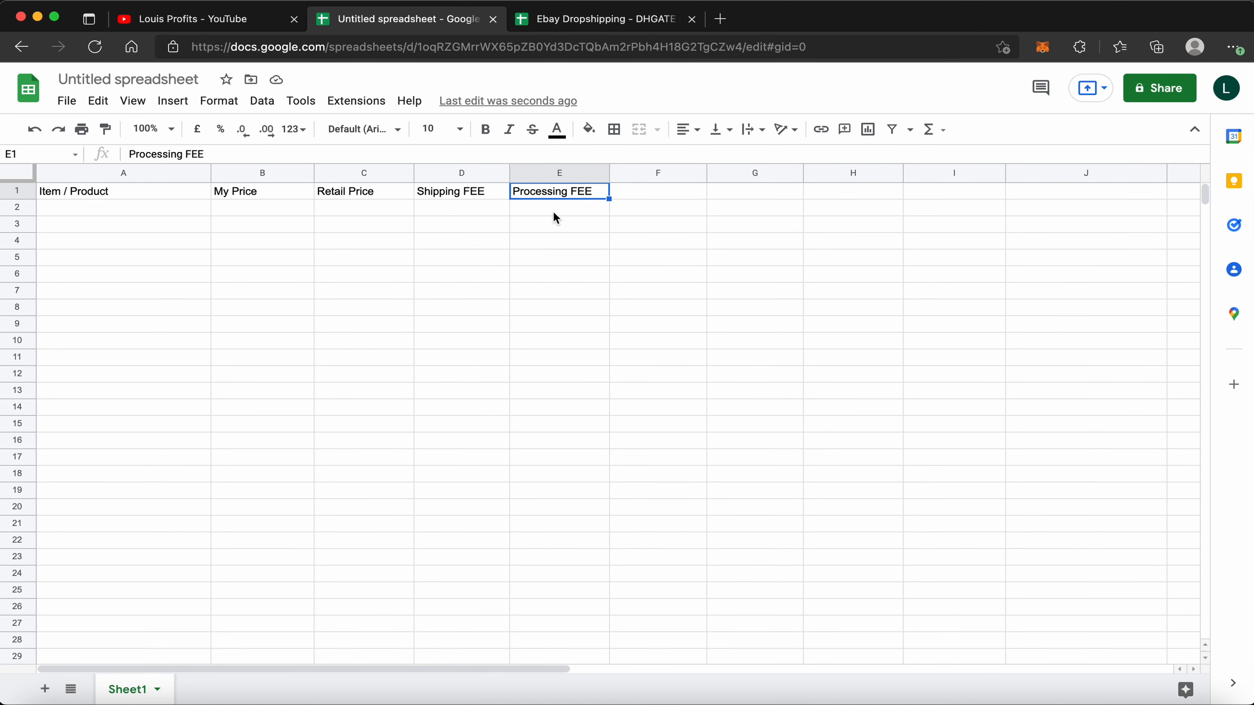
click(660, 197)
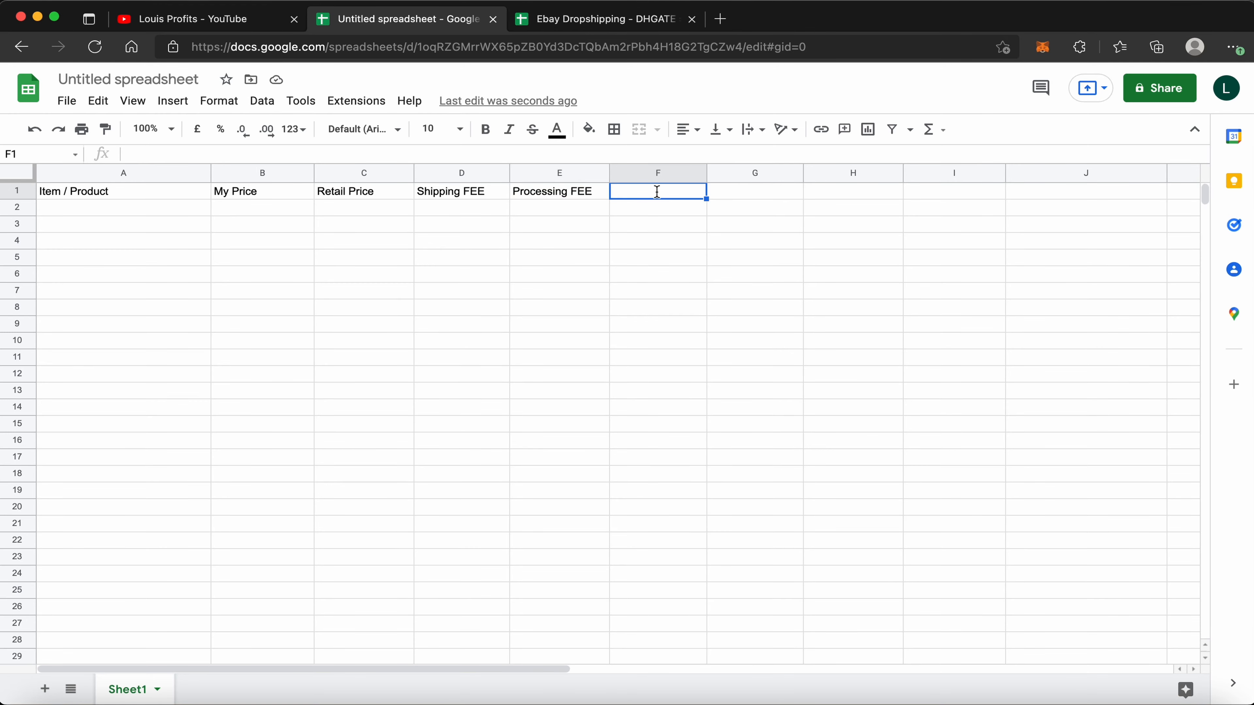
click(583, 20)
click(426, 19)
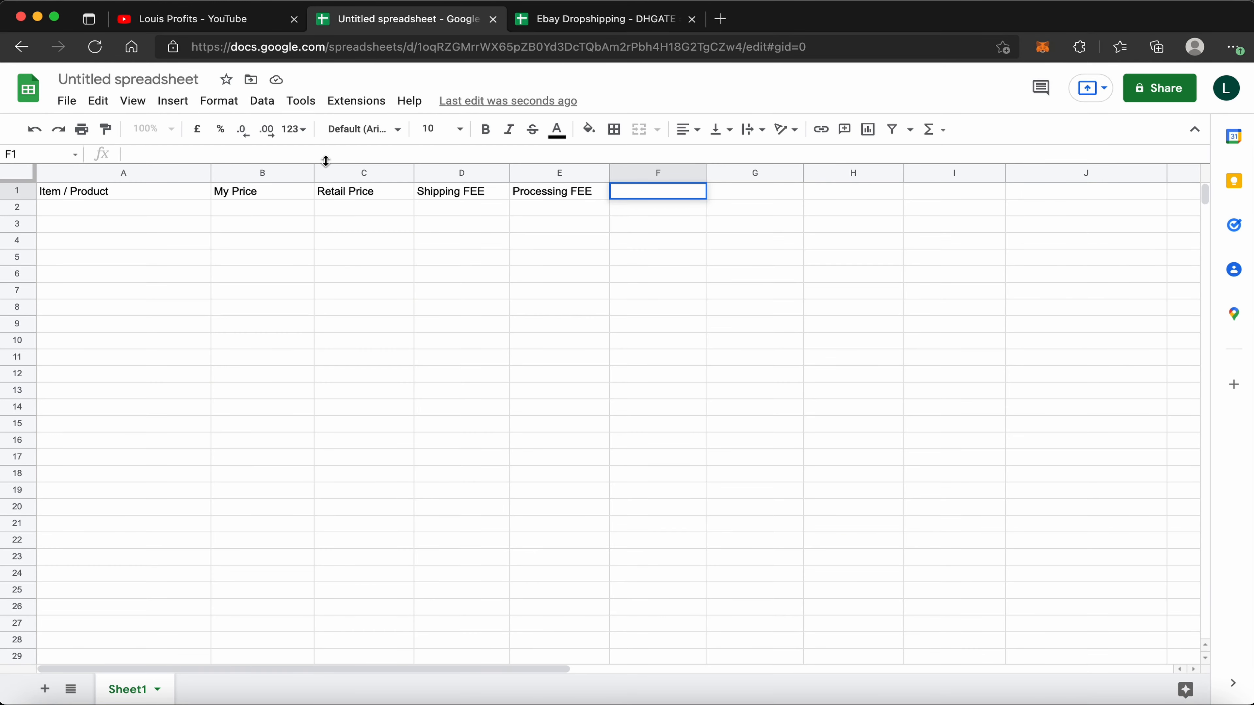
text(VAT From Supplier)
key(Tab)
Add the headers "eBay Fees" in G1 and "Number of sales" in H1, following the reference spreadsheet
click(584, 20)
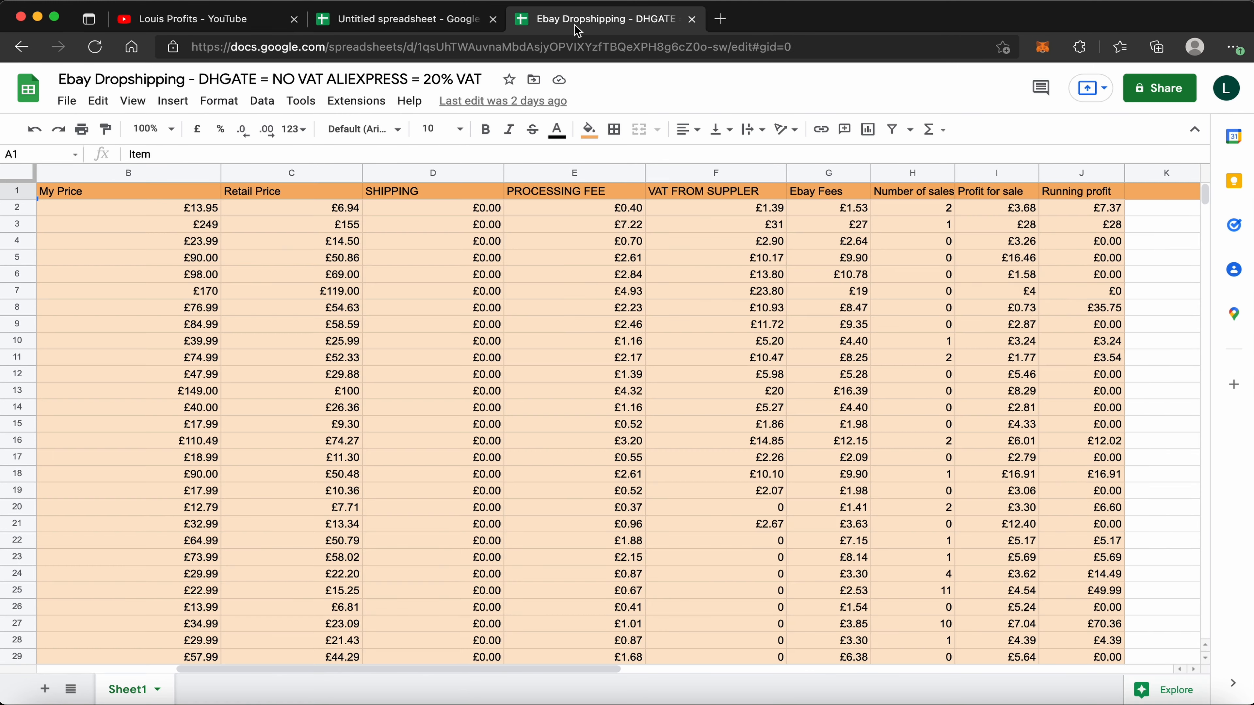
click(438, 22)
text(eBay Fees)
key(Return)
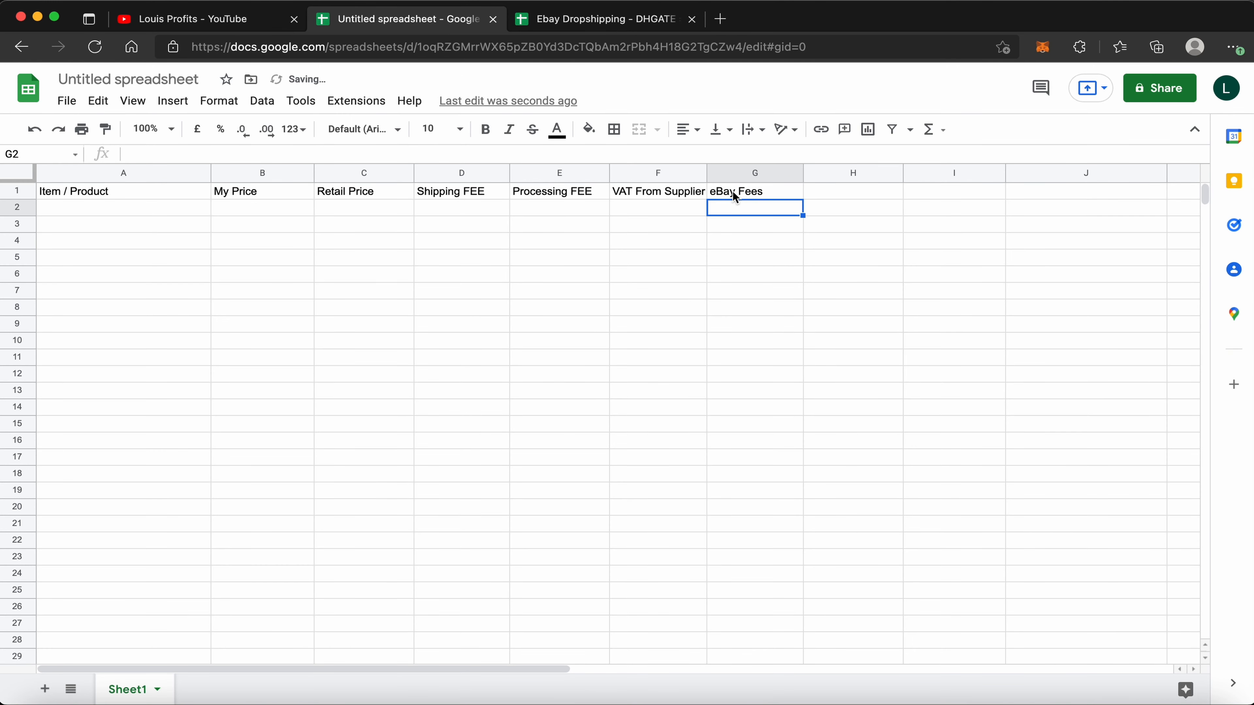
click(733, 191)
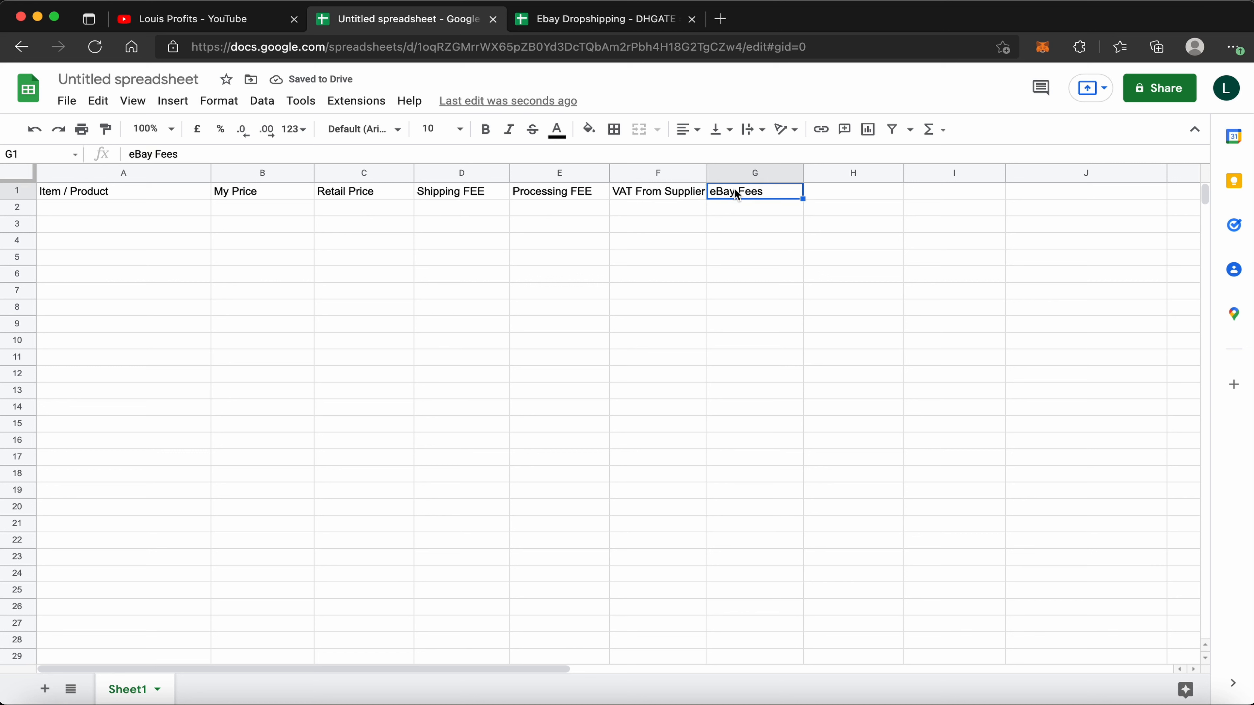
click(831, 195)
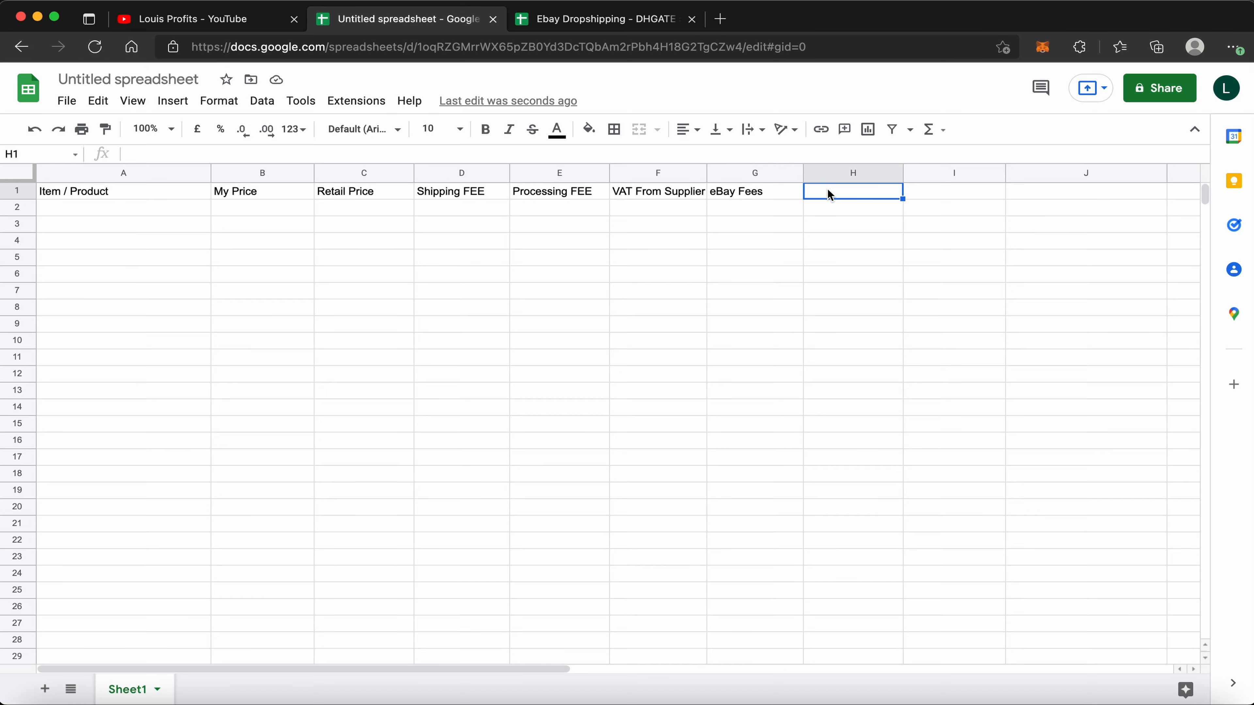
click(568, 19)
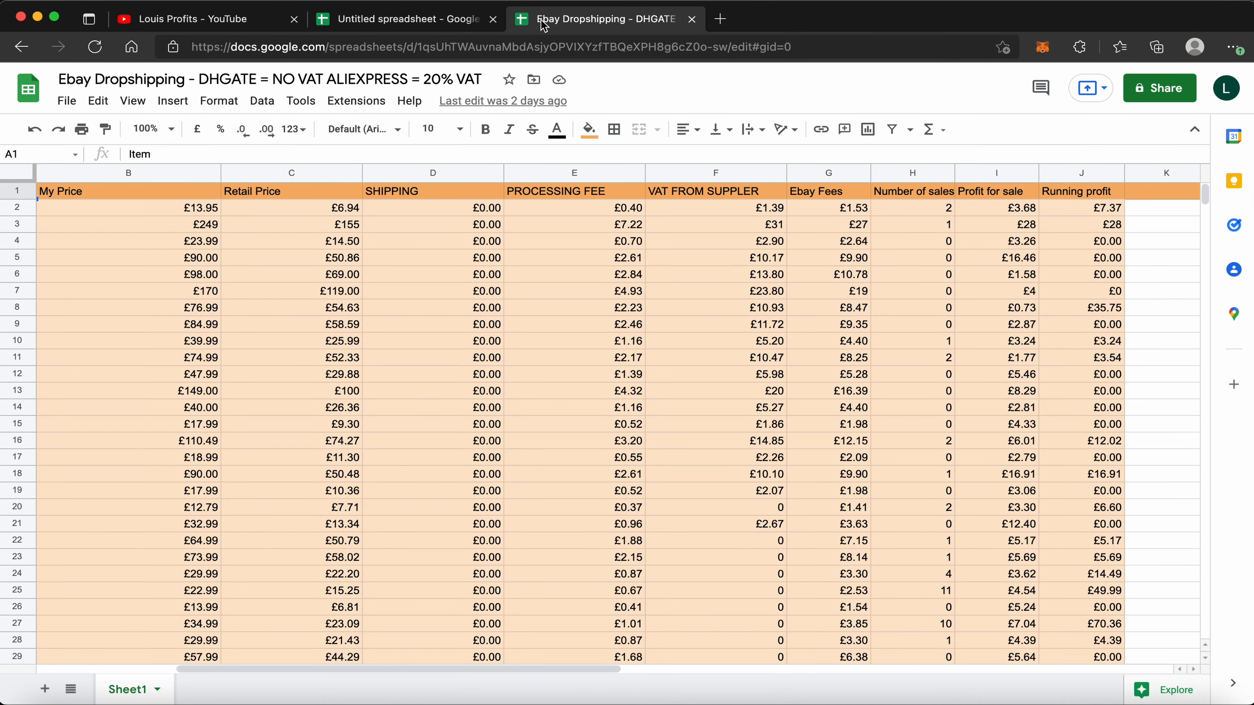
click(441, 19)
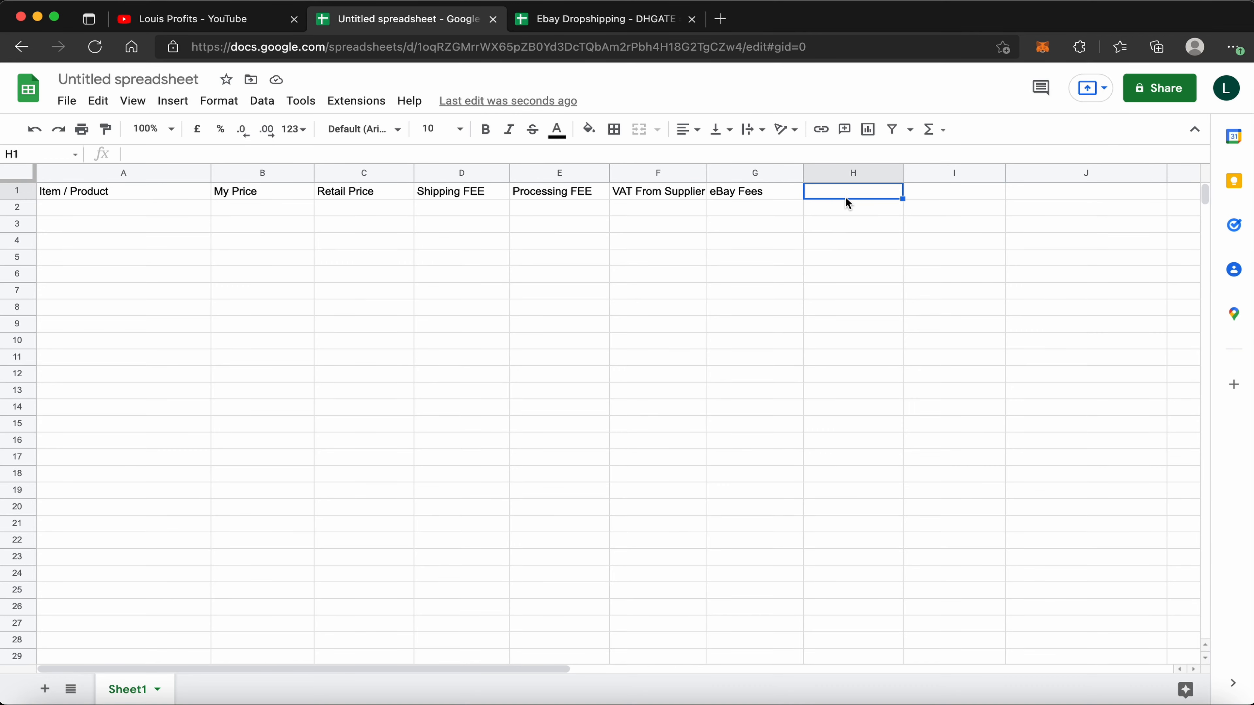
text(Number of sales)
key(Tab)
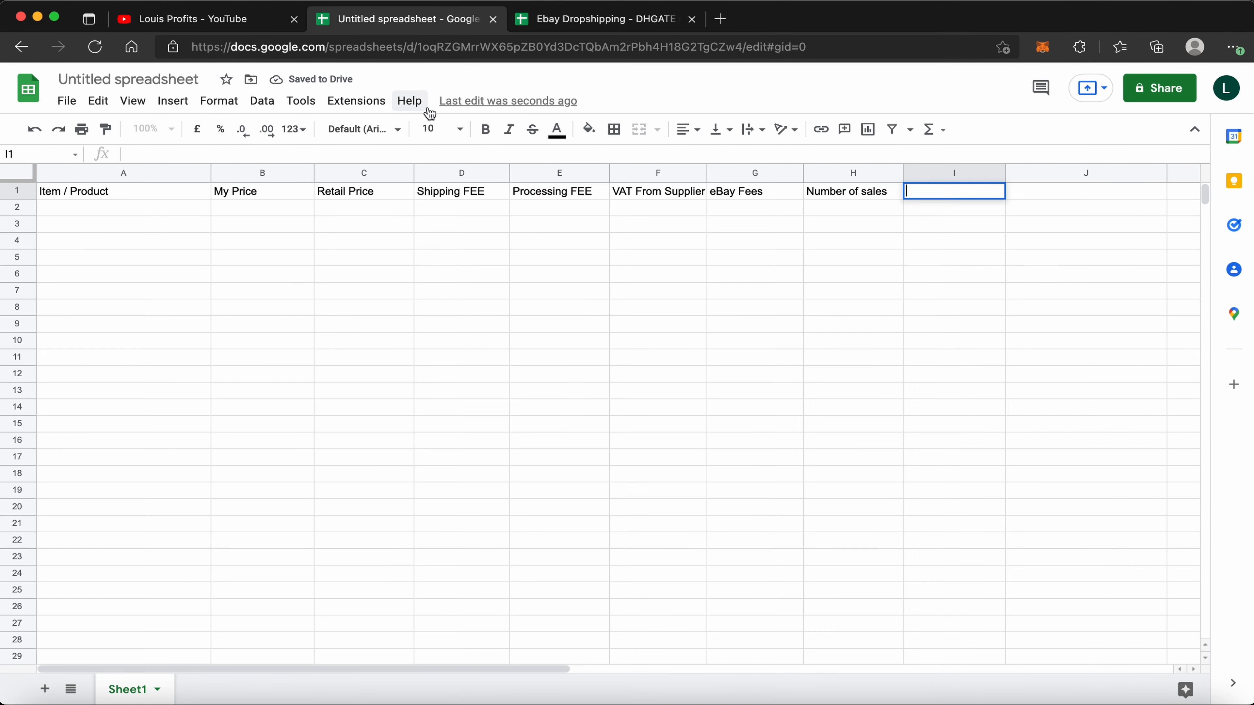
Complete the header row with "Profit per sale" in I1 and "Running Profit" in J1
text(Profit per sale)
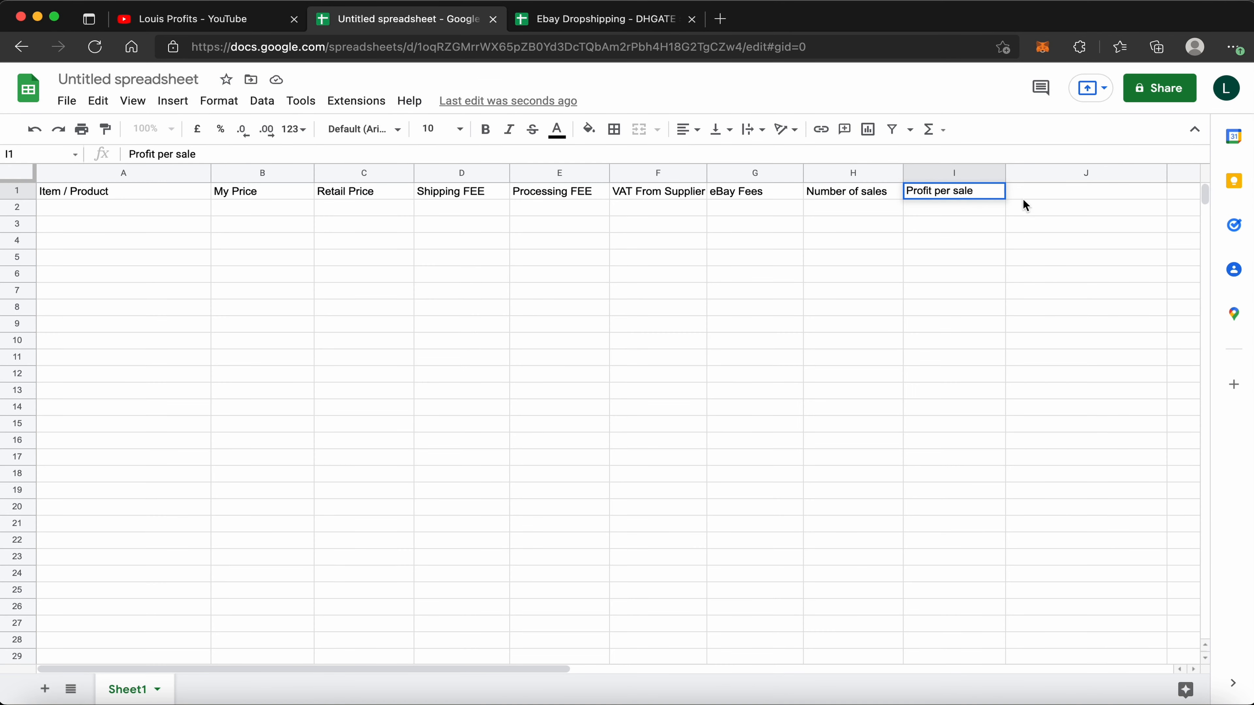
click(1024, 200)
text(Running Profit)
key(Return)
Fill the range A1:I46 with a light orange background
drag(74, 191, 921, 701)
scroll(912, 532, up, 6)
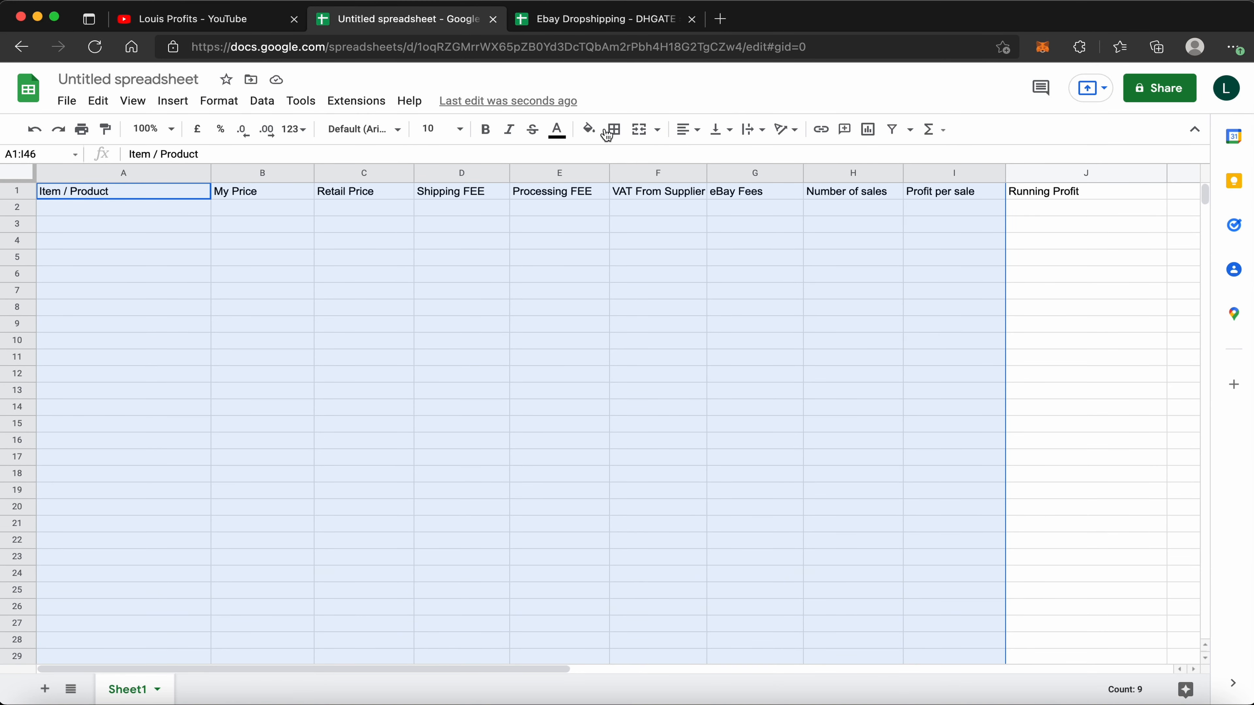
click(588, 129)
click(631, 297)
click(776, 326)
Fill the Running Profit column, J1:J48, with a bright green background
drag(1037, 192, 1064, 442)
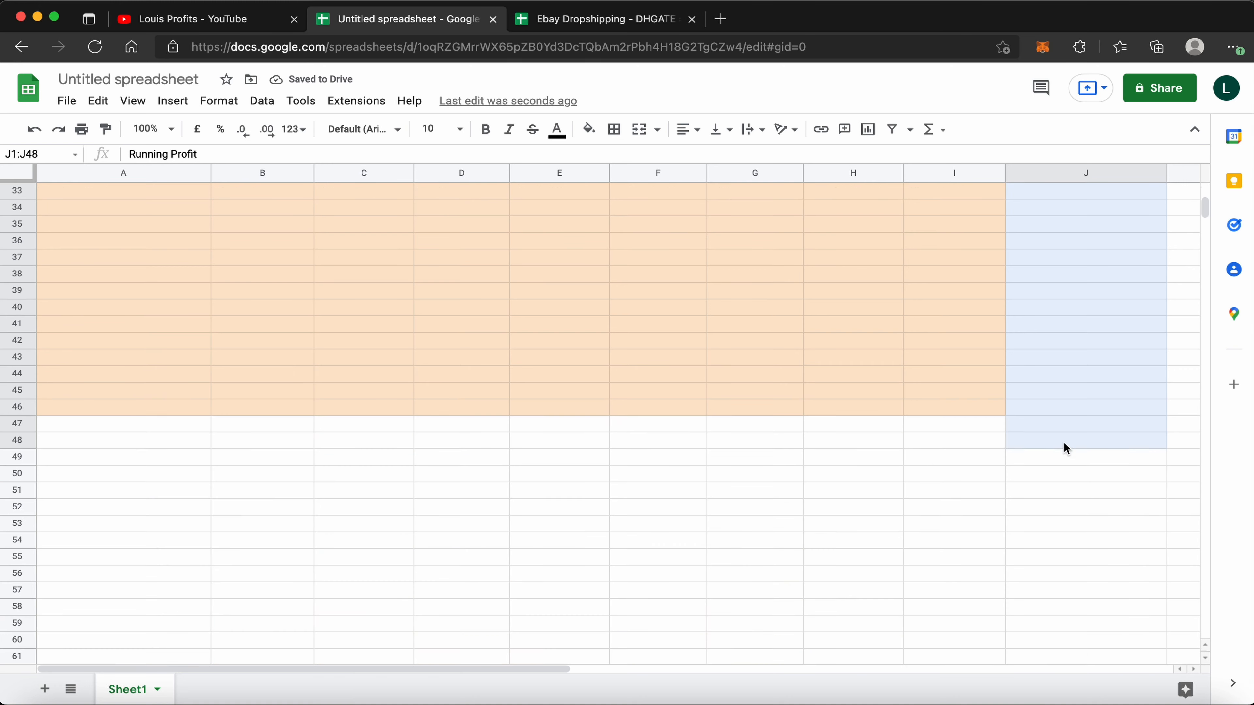
click(589, 129)
click(670, 289)
scroll(795, 313, up, 10)
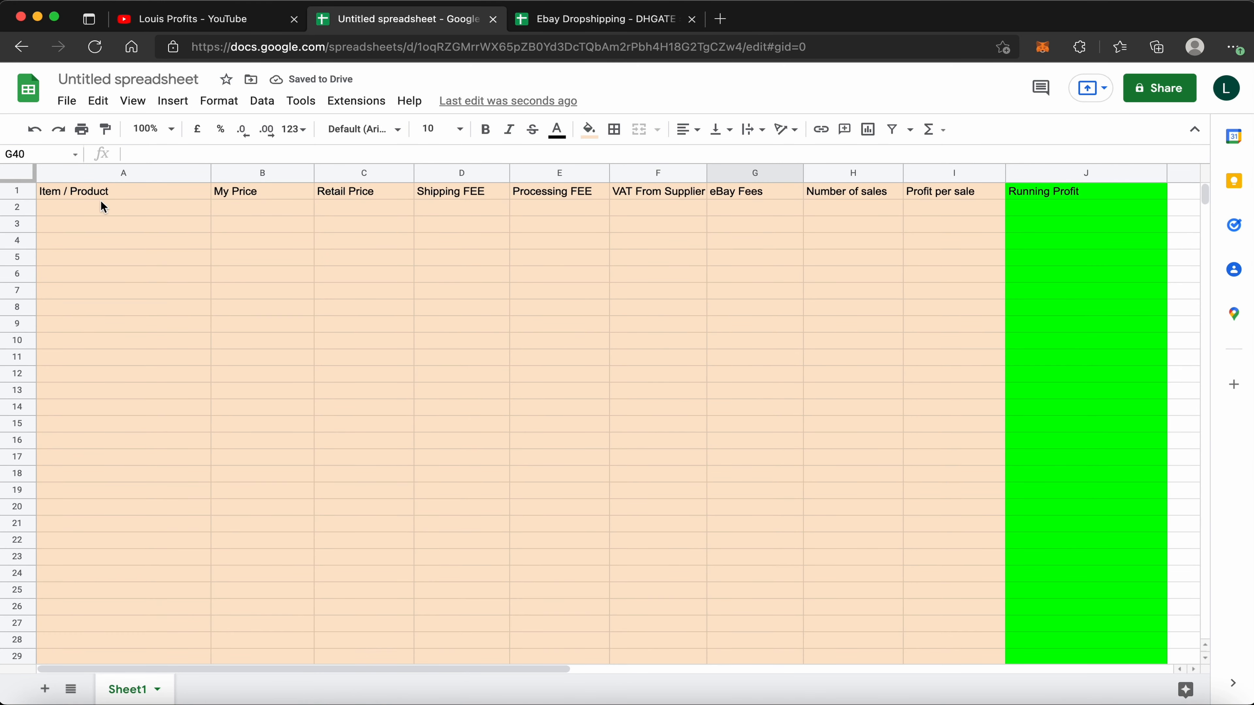
Fill the header row A1:J1 with a slightly darker orange and select cell A2
drag(101, 193, 1080, 198)
click(590, 131)
click(634, 316)
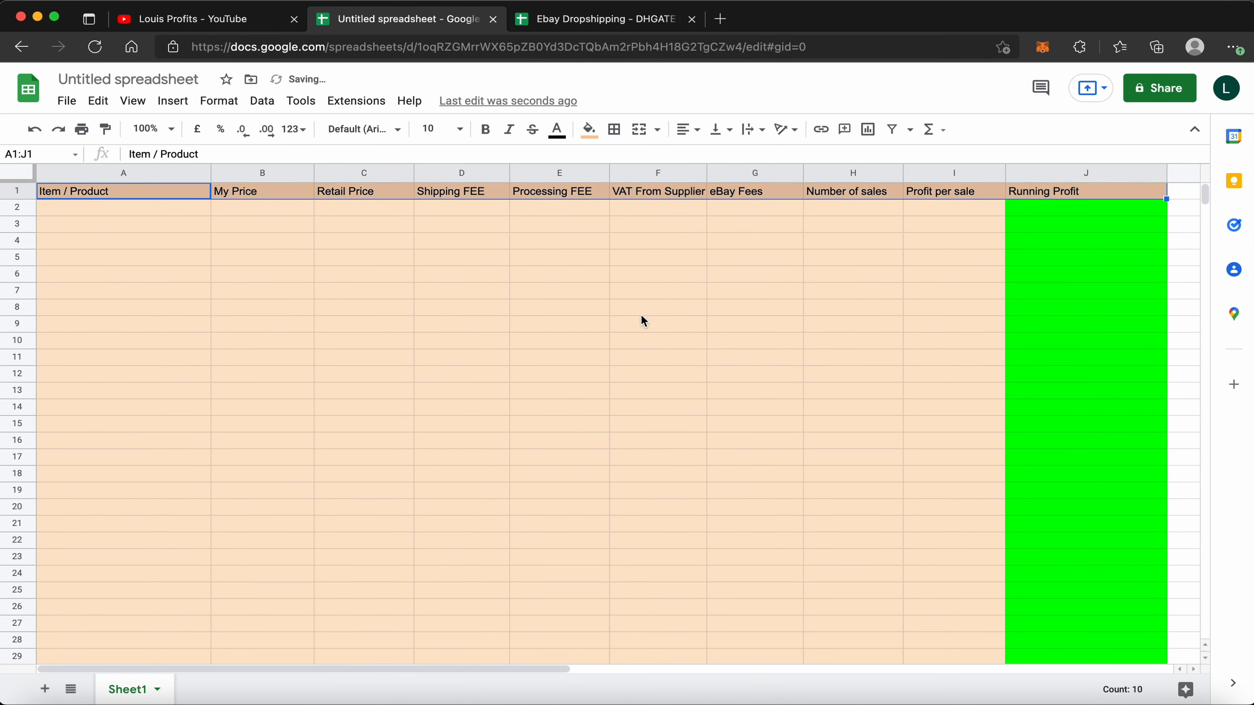
click(760, 308)
click(115, 212)
scroll(728, 259, down, 2)
scroll(730, 264, up, 2)
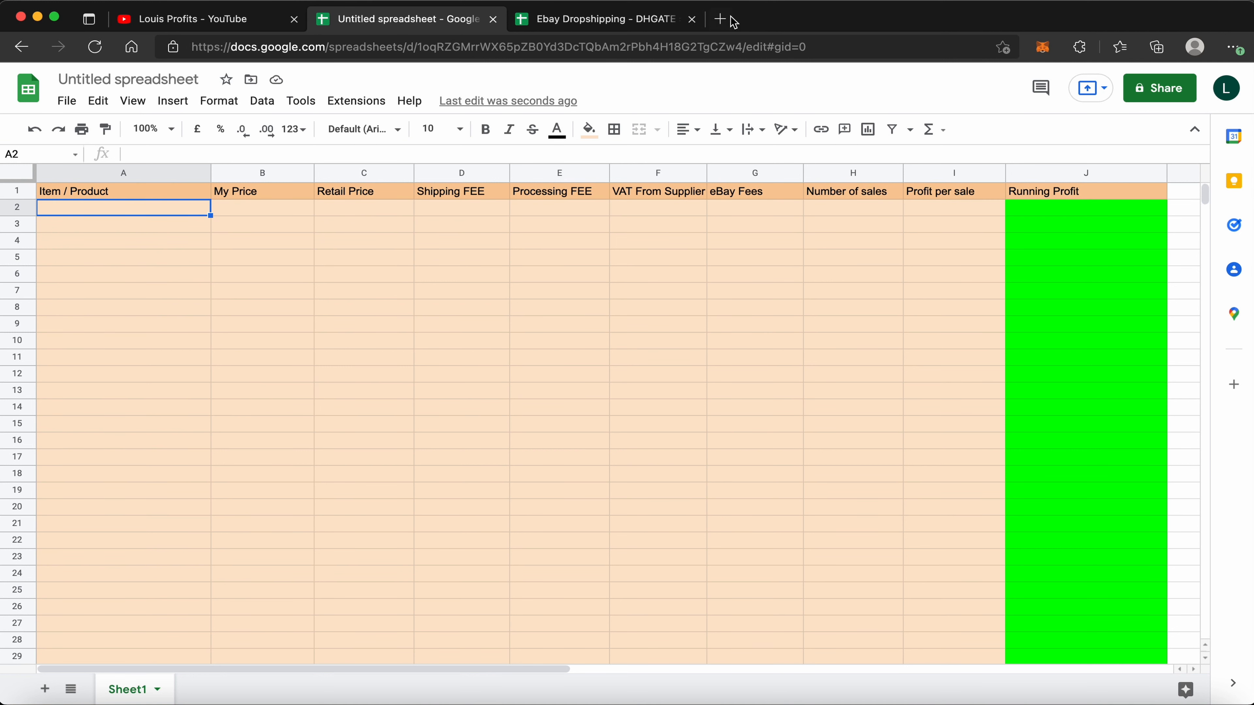
click(657, 213)
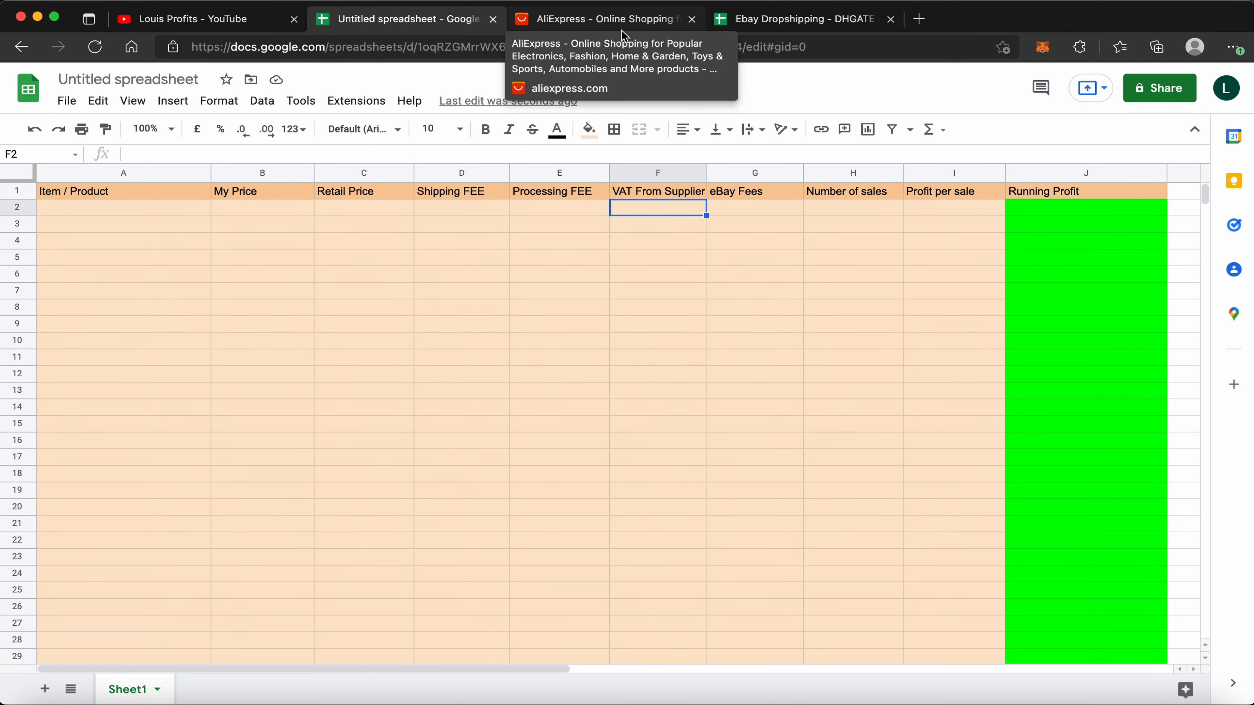
double_click(652, 206)
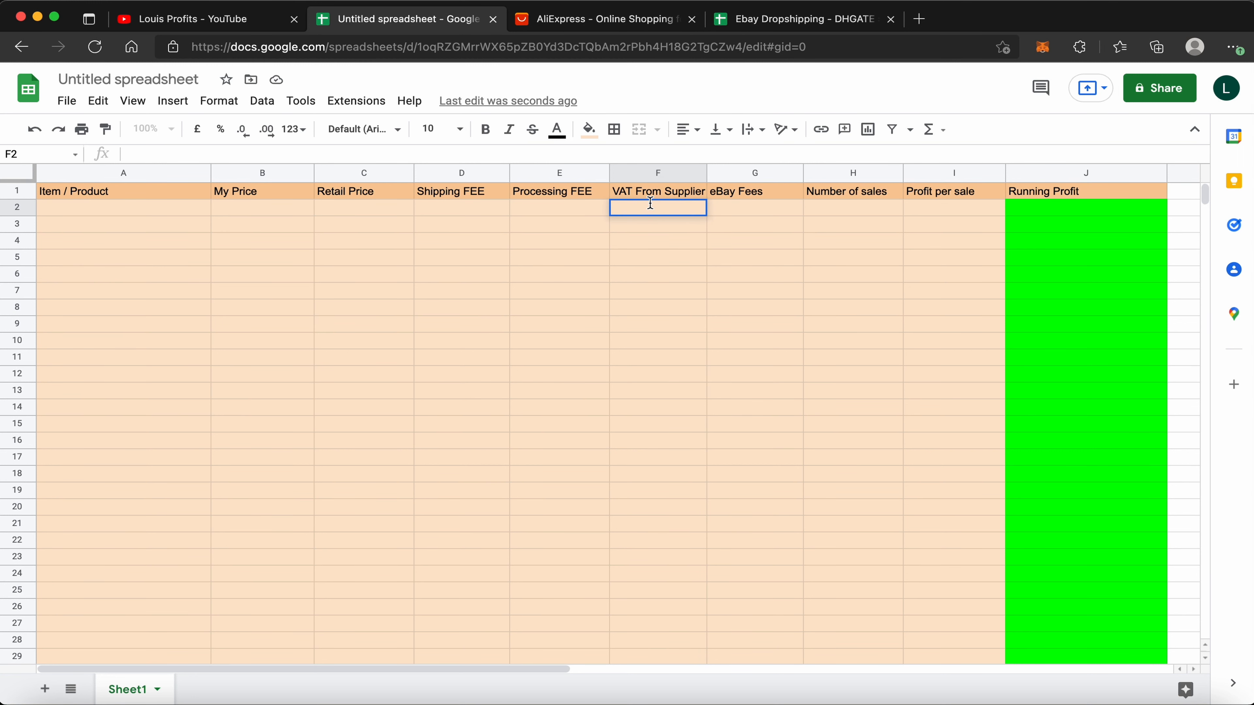
click(560, 219)
click(179, 212)
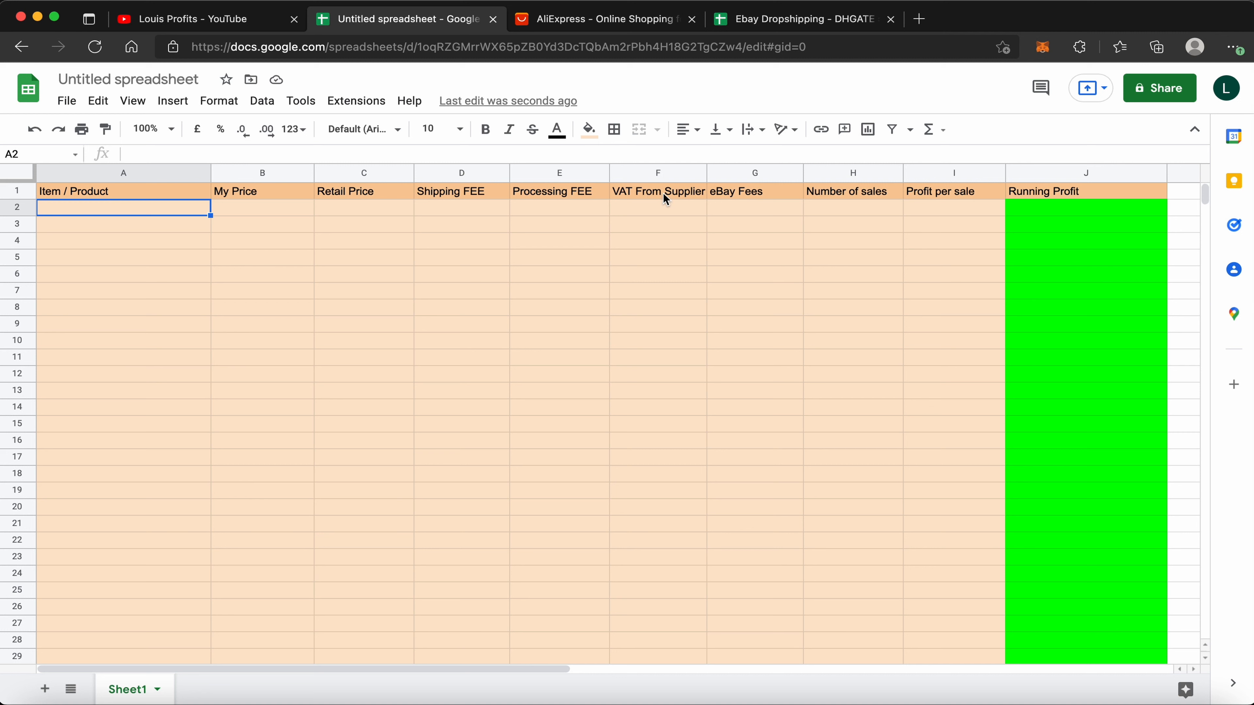
Switch to AliExpress, open the blue RC car listing in SuperDeals and highlight its product title
click(637, 19)
scroll(798, 376, down, 10)
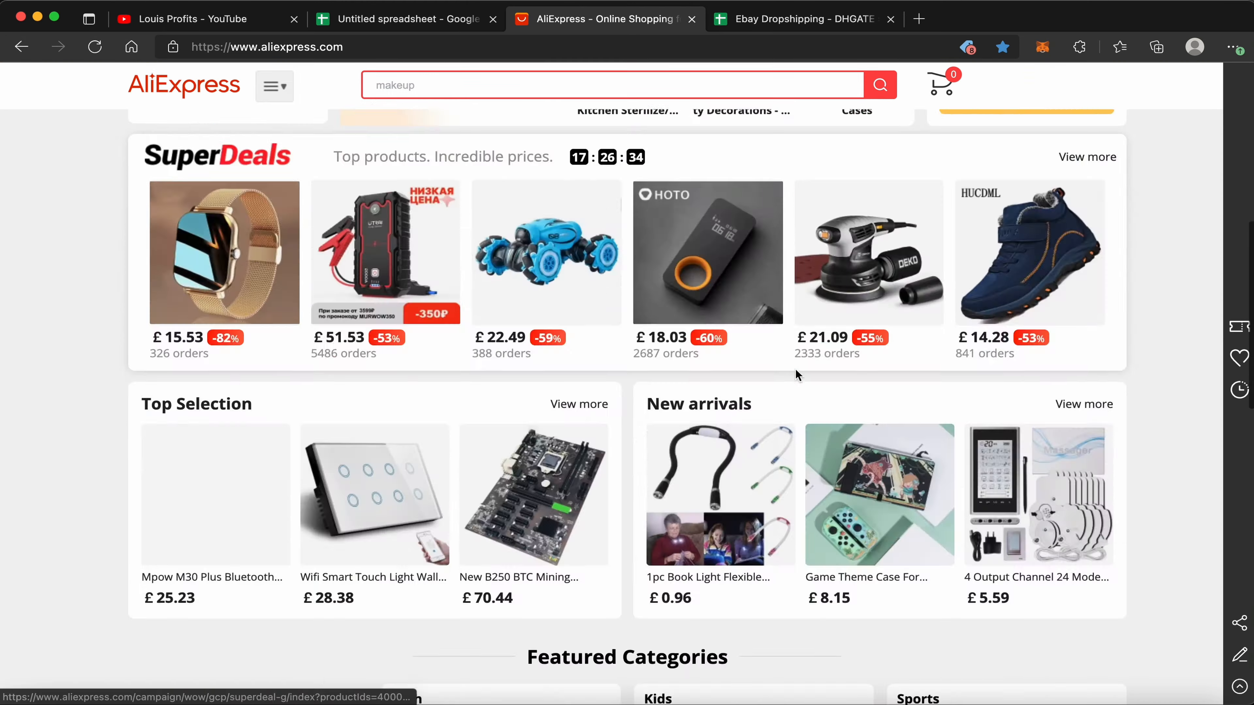
click(547, 200)
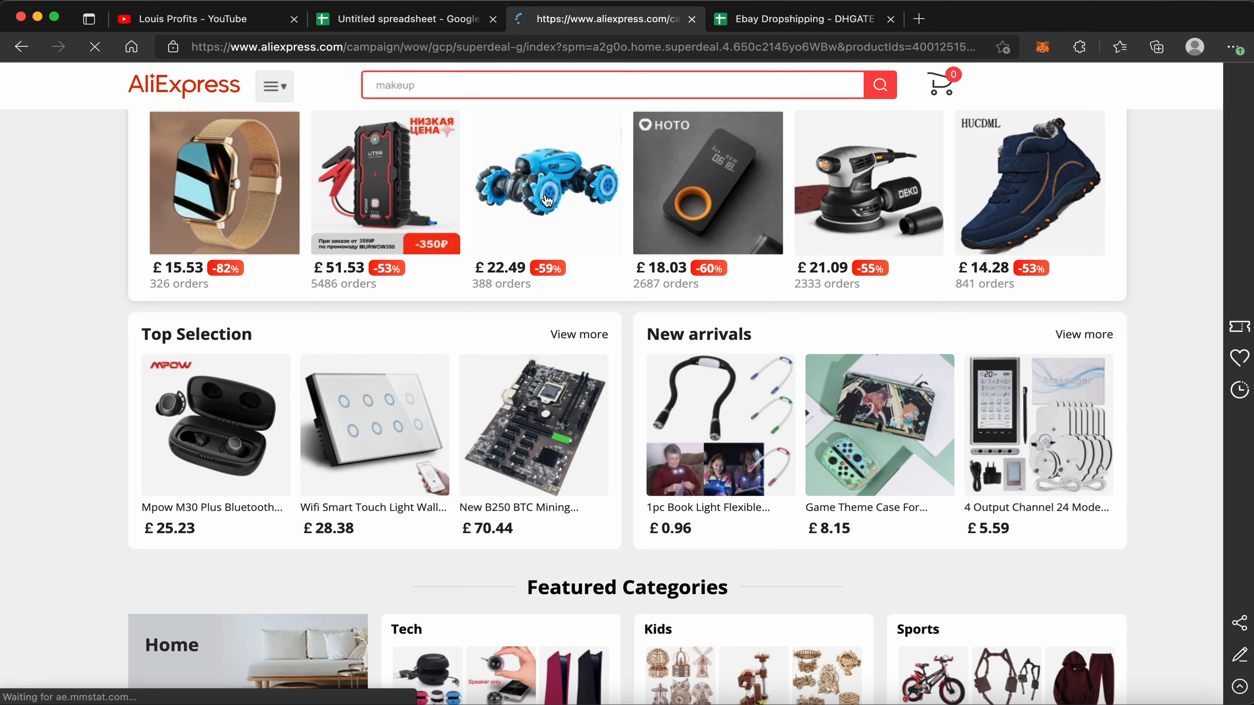
scroll(782, 300, down, 3)
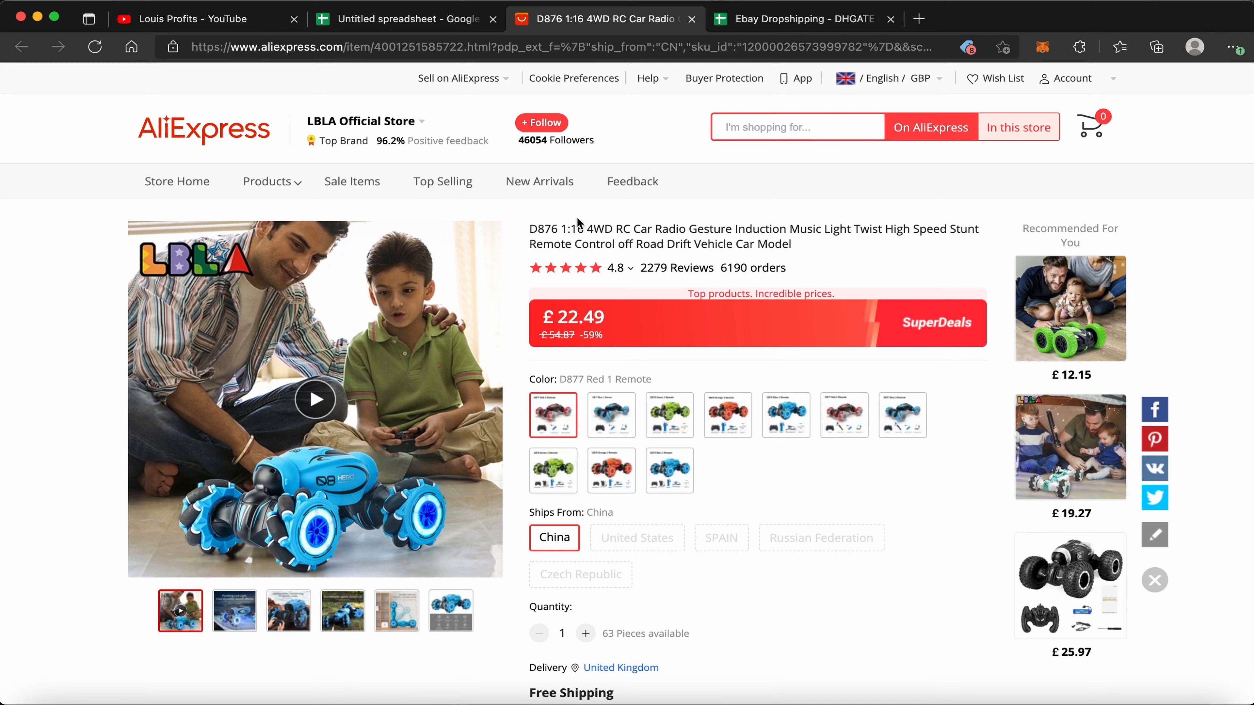
drag(533, 233, 802, 247)
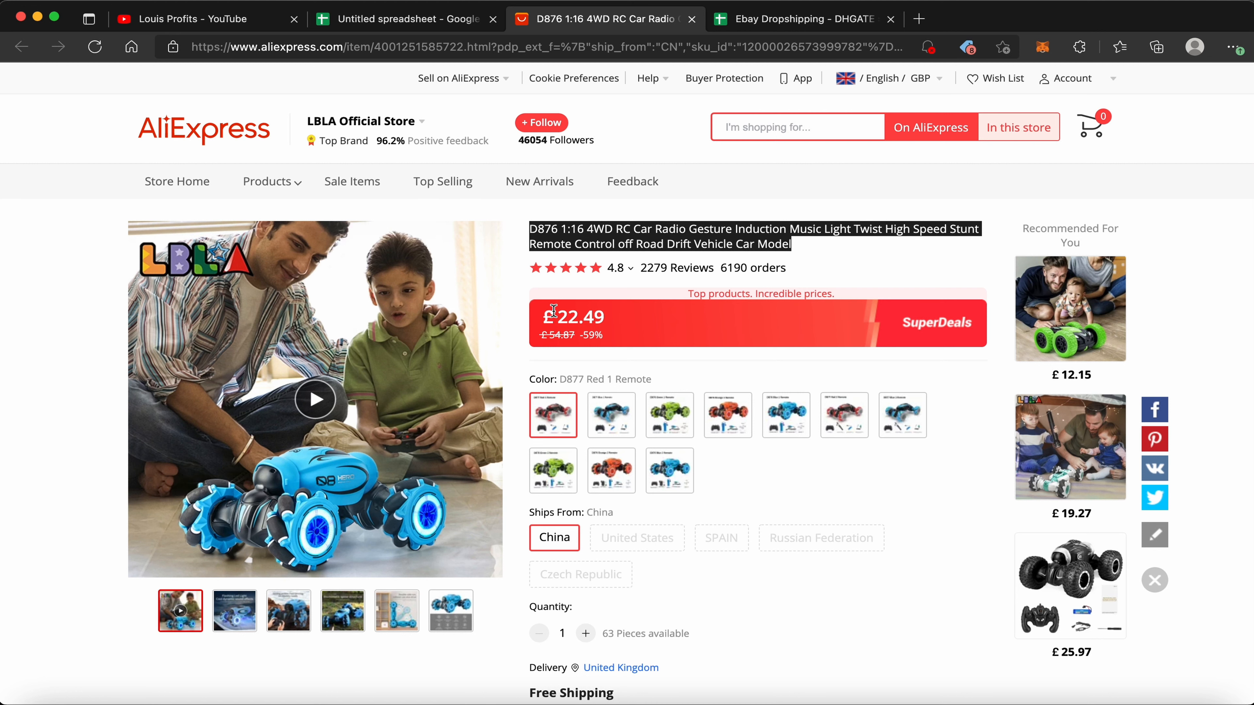
Examine the RC car listing's price and delivery details on AliExpress for the tracker
click(410, 27)
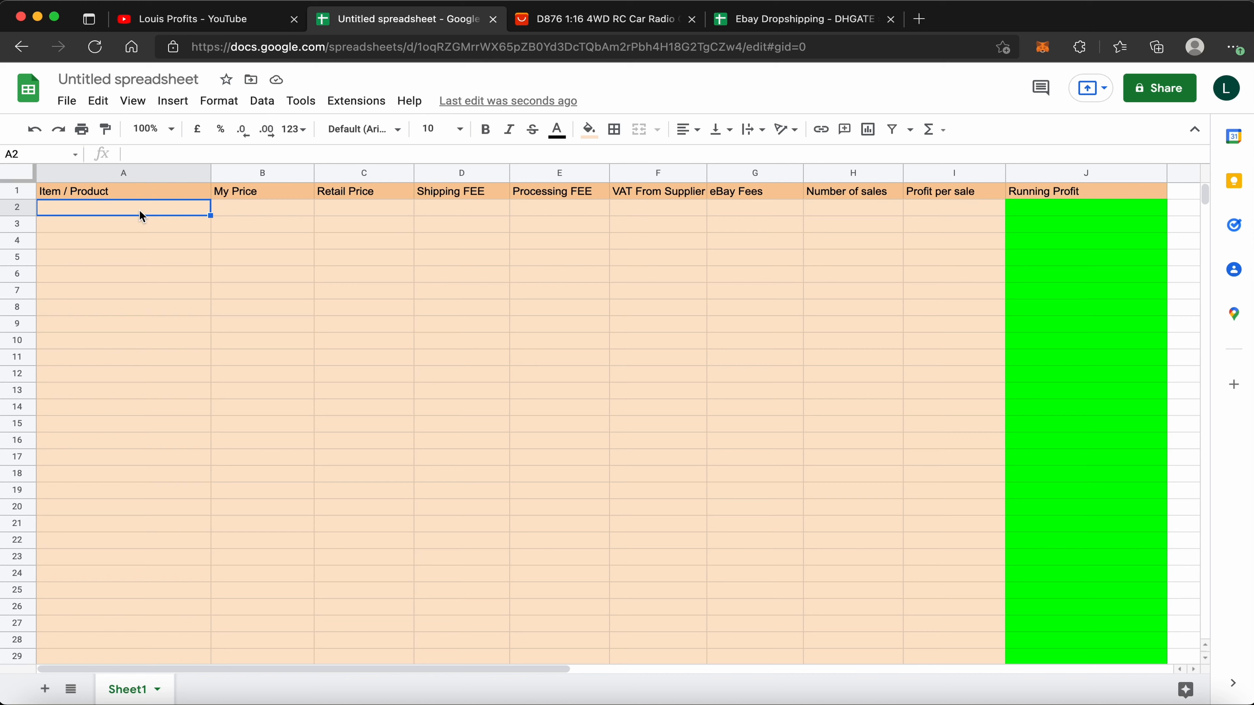
click(592, 20)
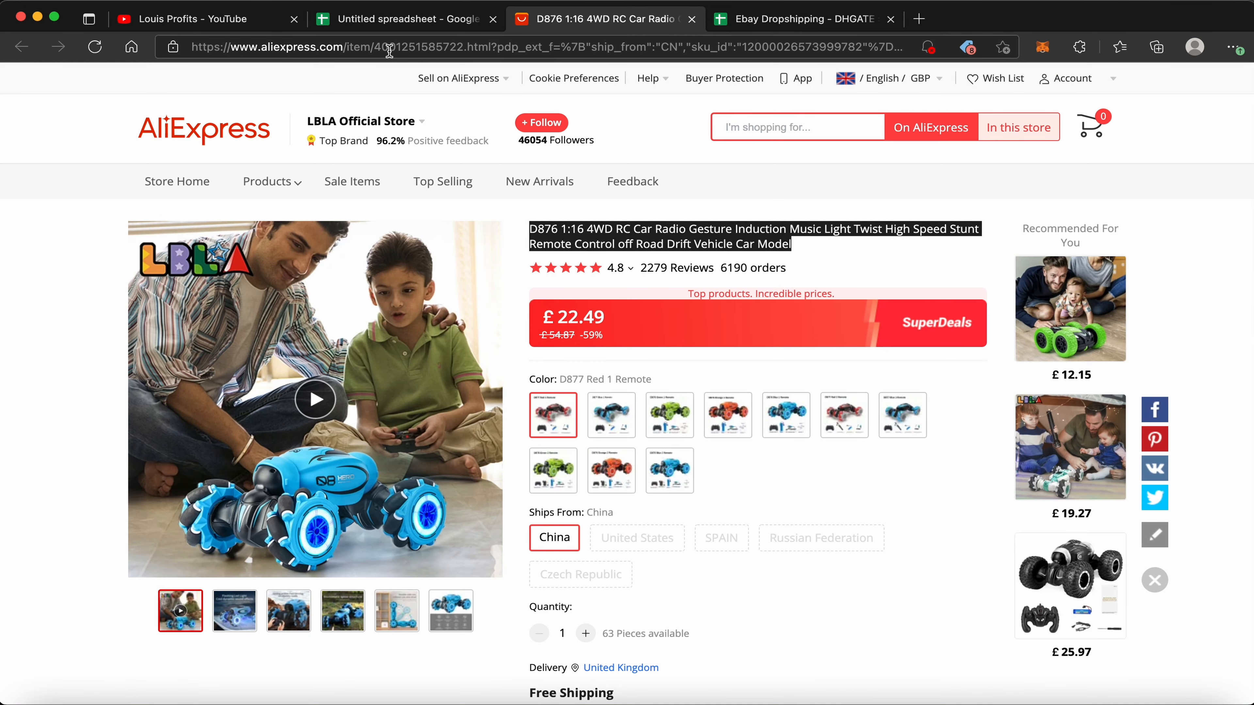
scroll(758, 390, down, 3)
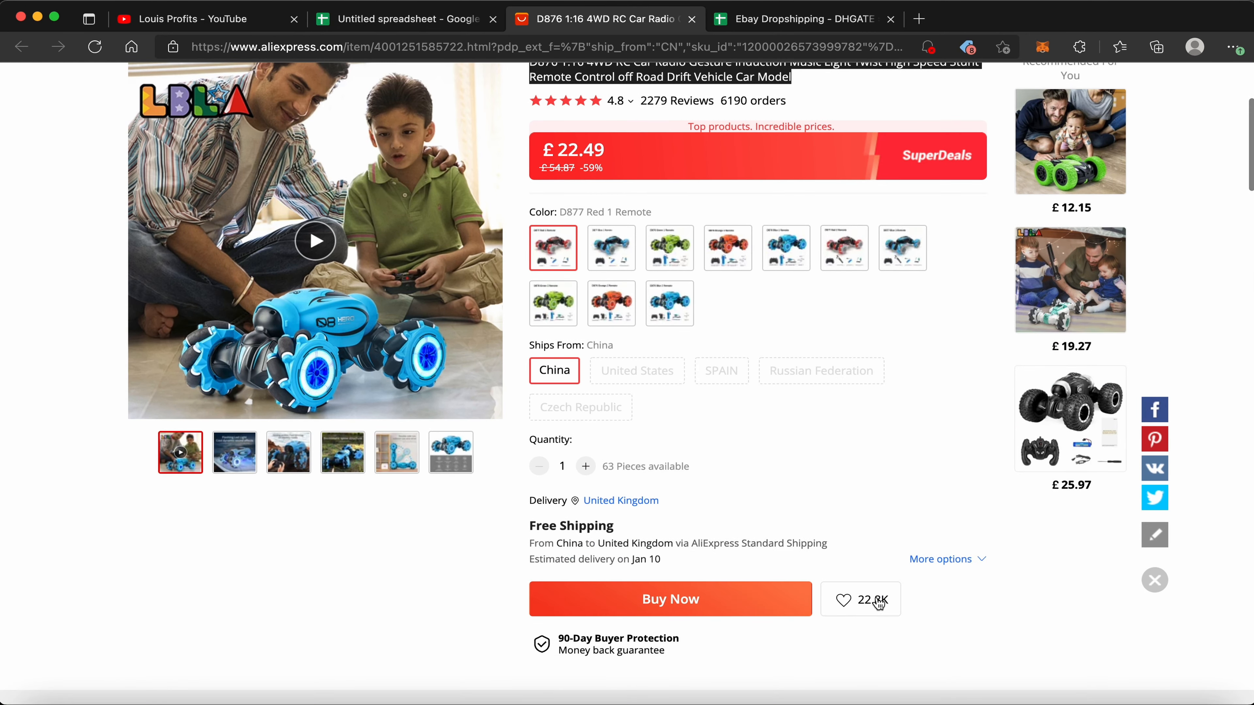
scroll(662, 278, up, 5)
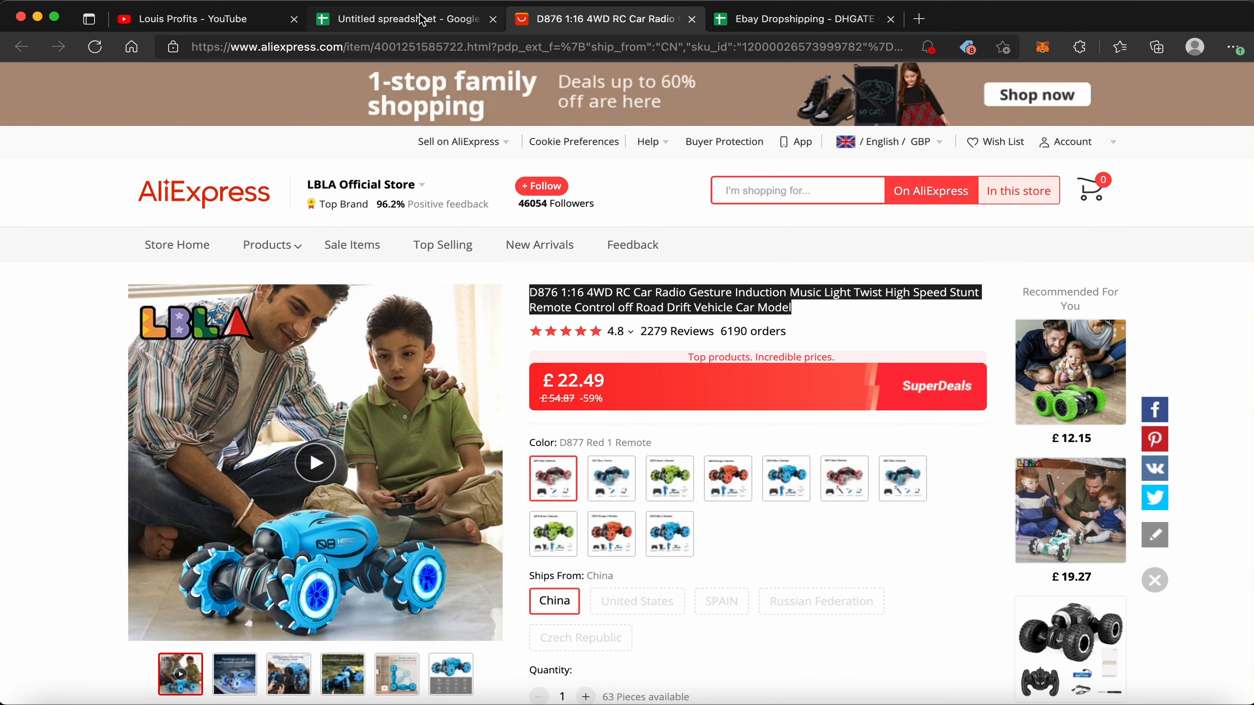
scroll(940, 464, down, 3)
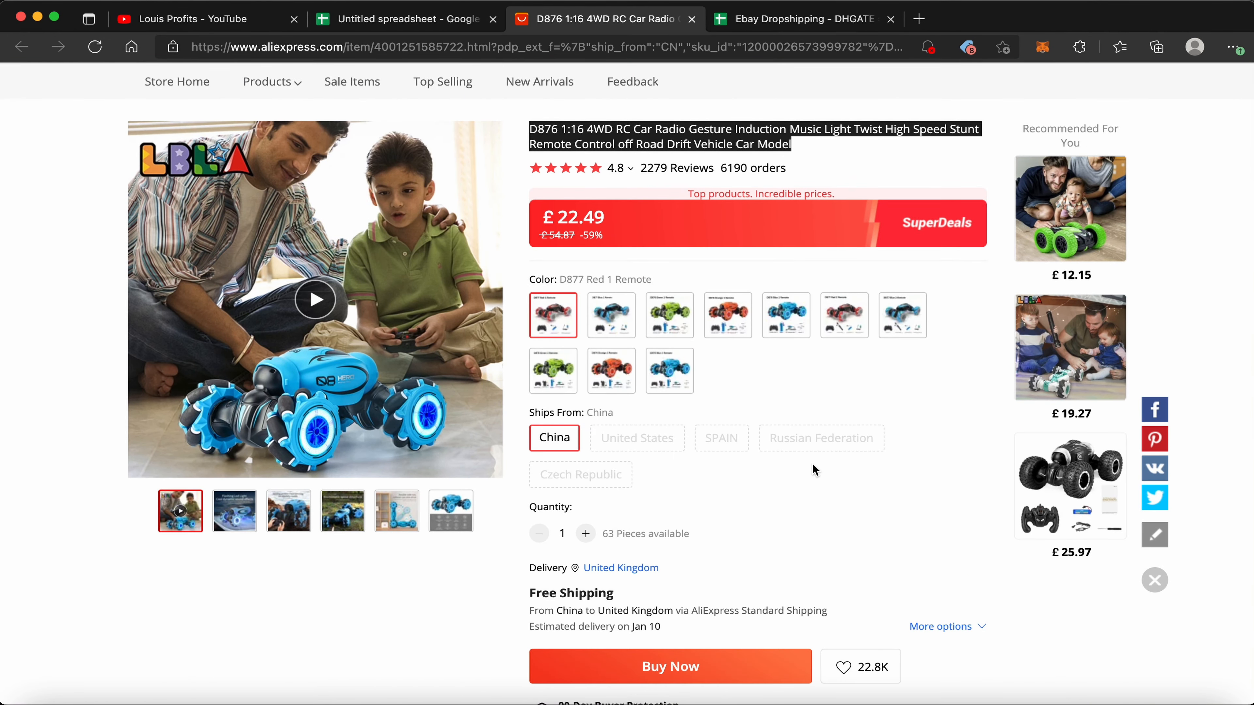
scroll(812, 463, up, 3)
Return to the untitled Google Sheets spreadsheet and enter "rc car" as the item in A2
click(375, 19)
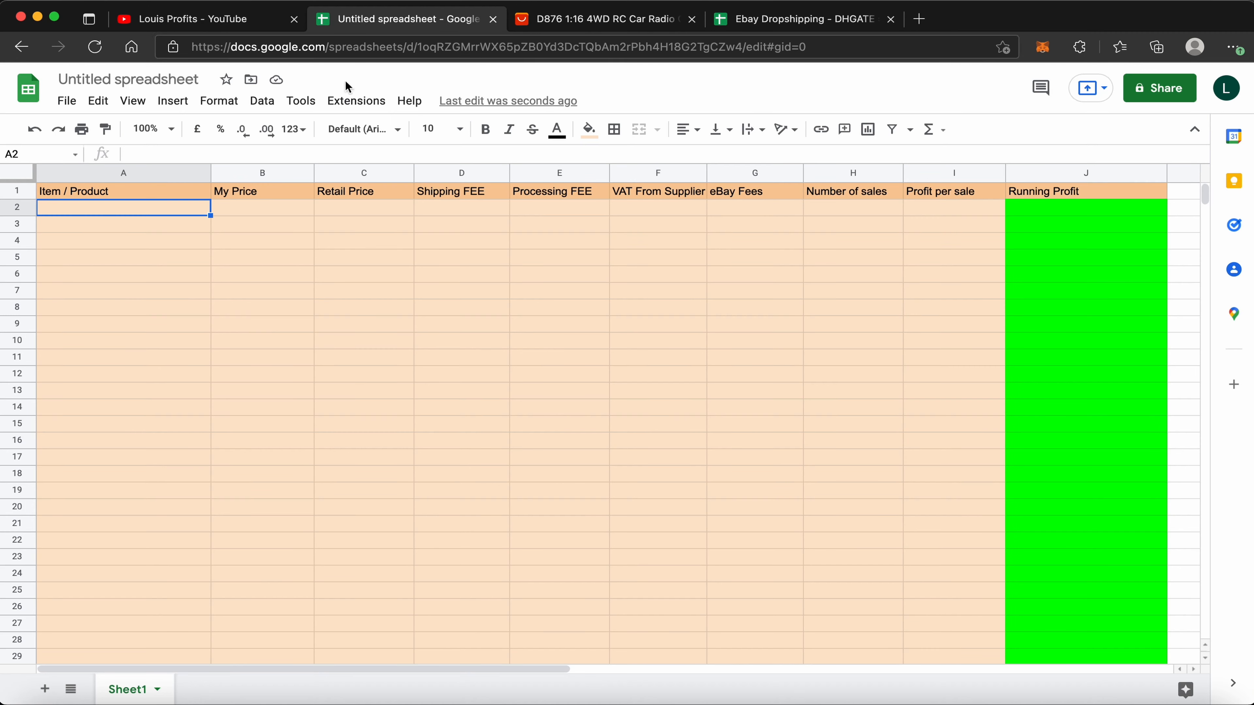
double_click(157, 208)
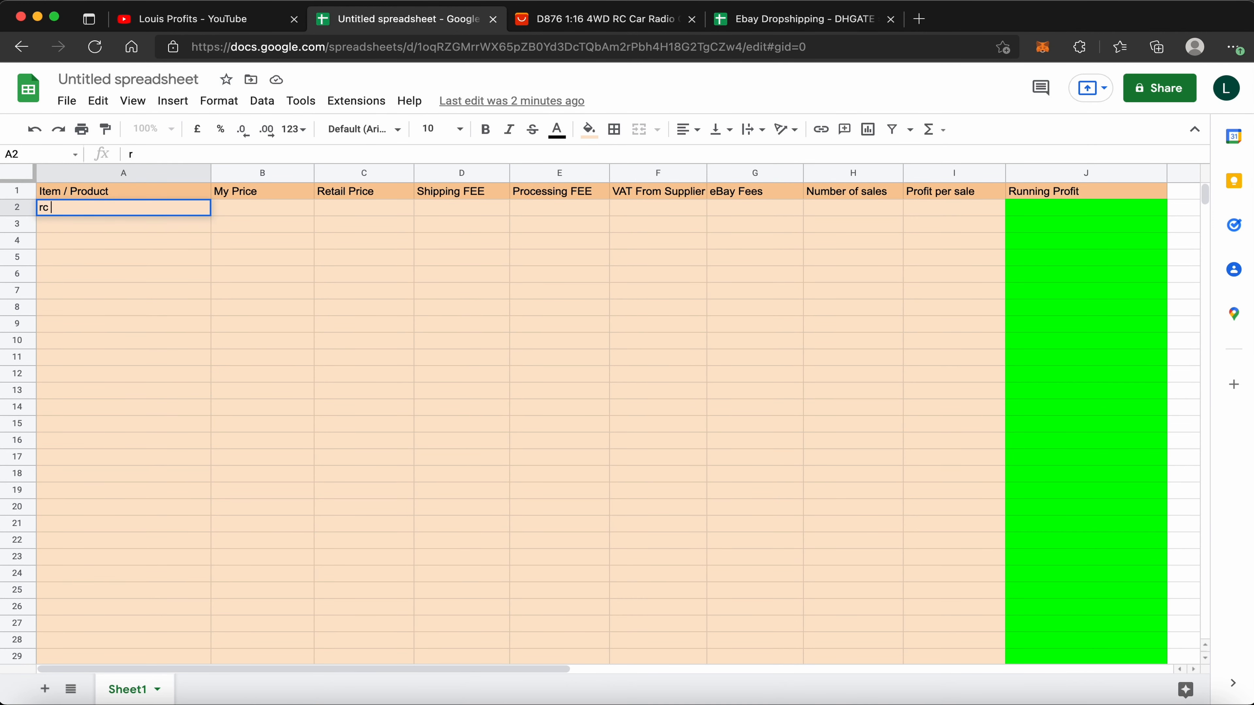
text(rc car)
click(272, 217)
Look up the RC car's AliExpress price and enter £22.49 under My Price in B2
key(ctrl+Tab)
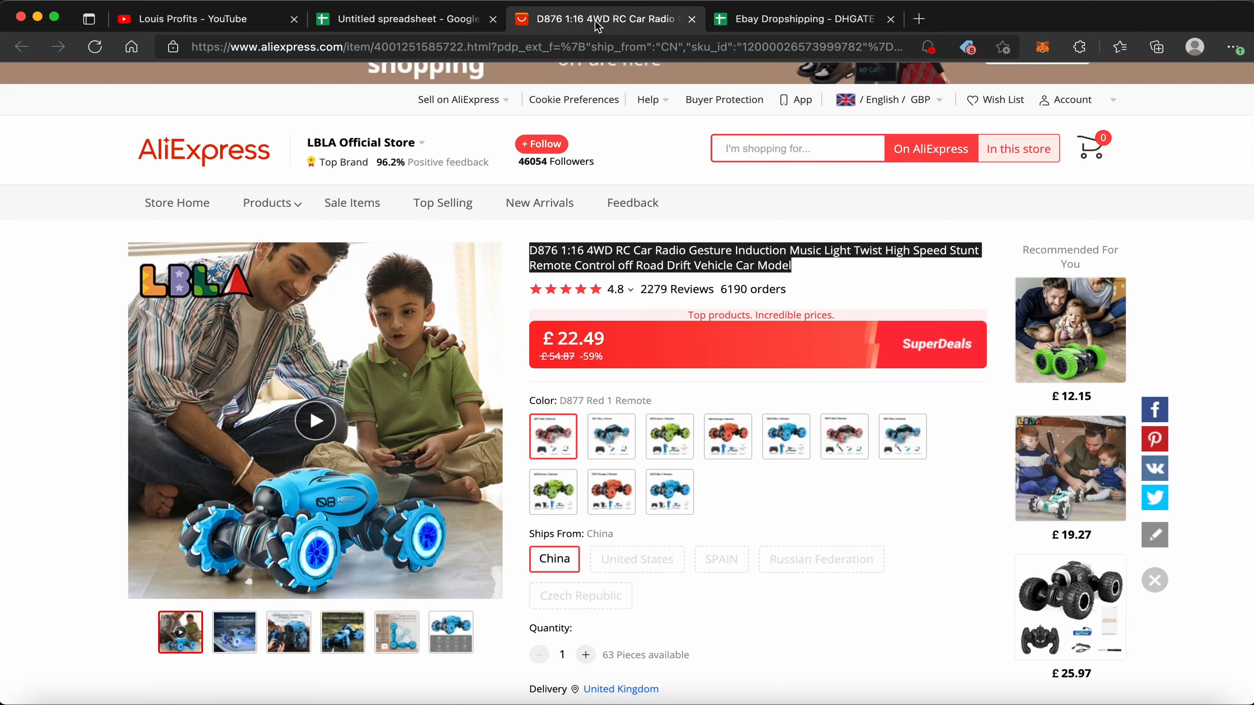
click(424, 31)
text(£22.49)
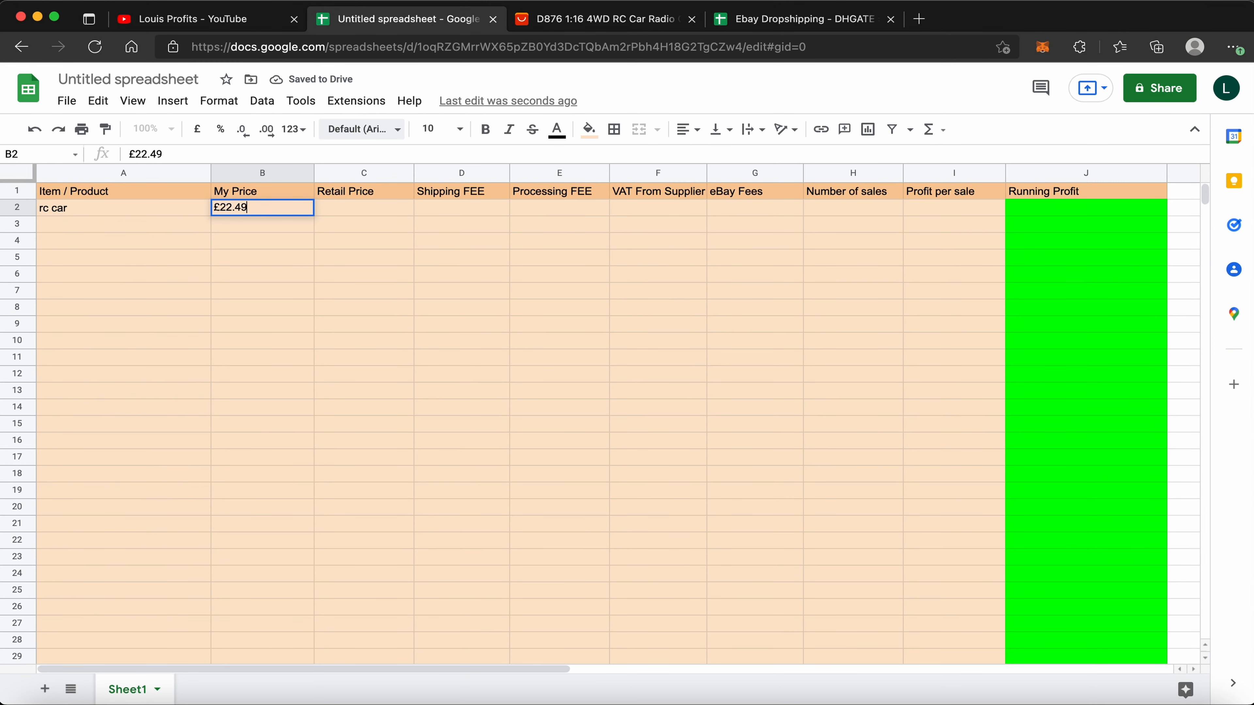
key(Return)
Set the rc car's My Price in B2 to £39.99
double_click(356, 208)
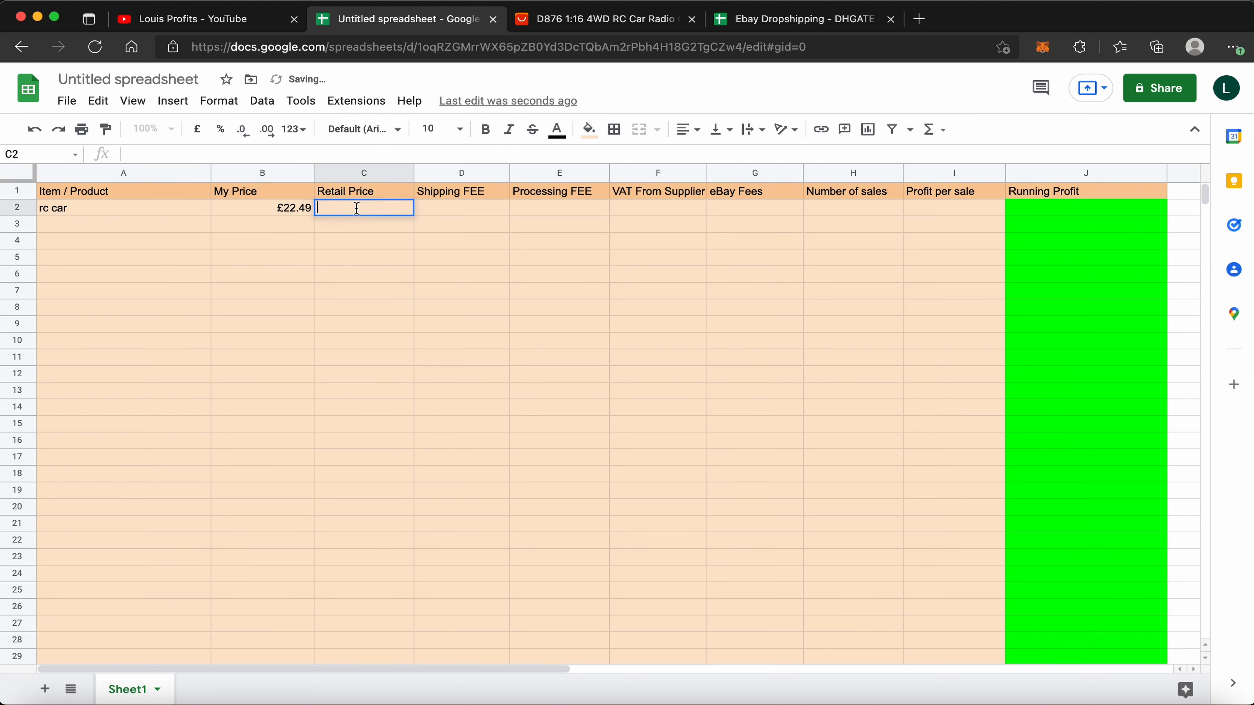
double_click(278, 216)
key(BackSpace)
key(BackSpace)
key(BackSpace)
key(BackSpace)
key(BackSpace)
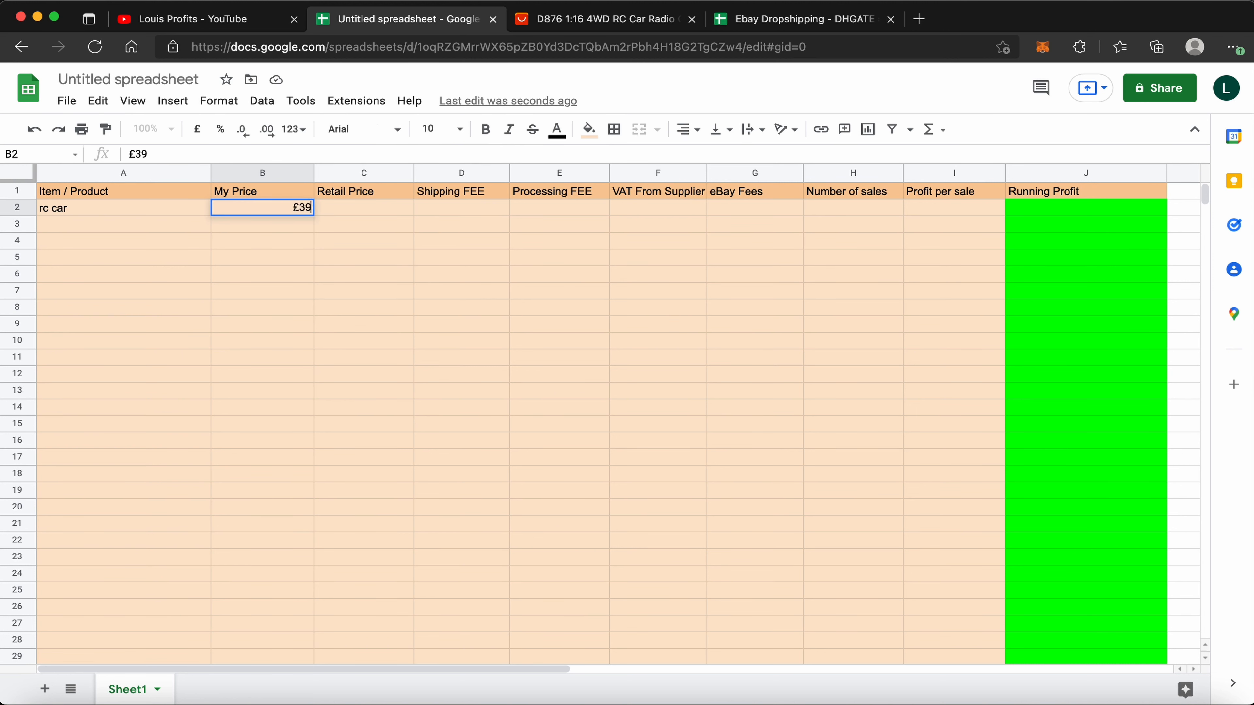
text(39.99)
key(Return)
Check the AliExpress listing's price and enter £22.49 as the rc car's Retail Price in C2
click(573, 20)
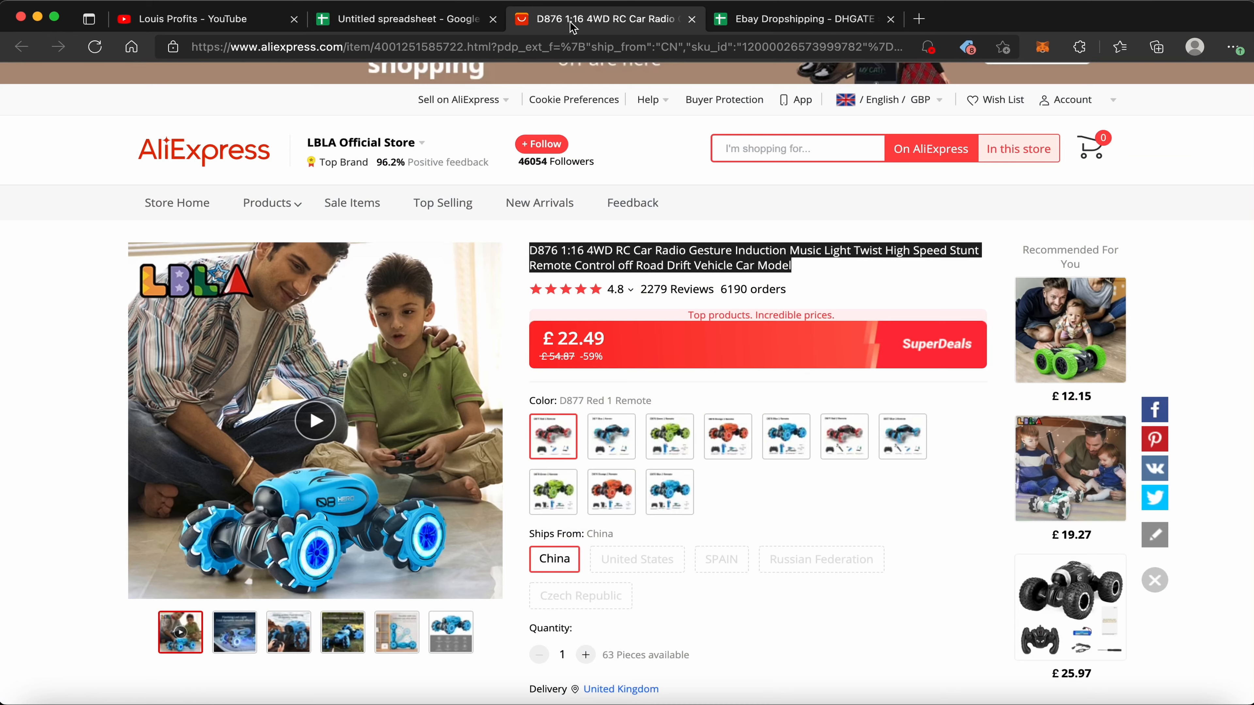
click(434, 4)
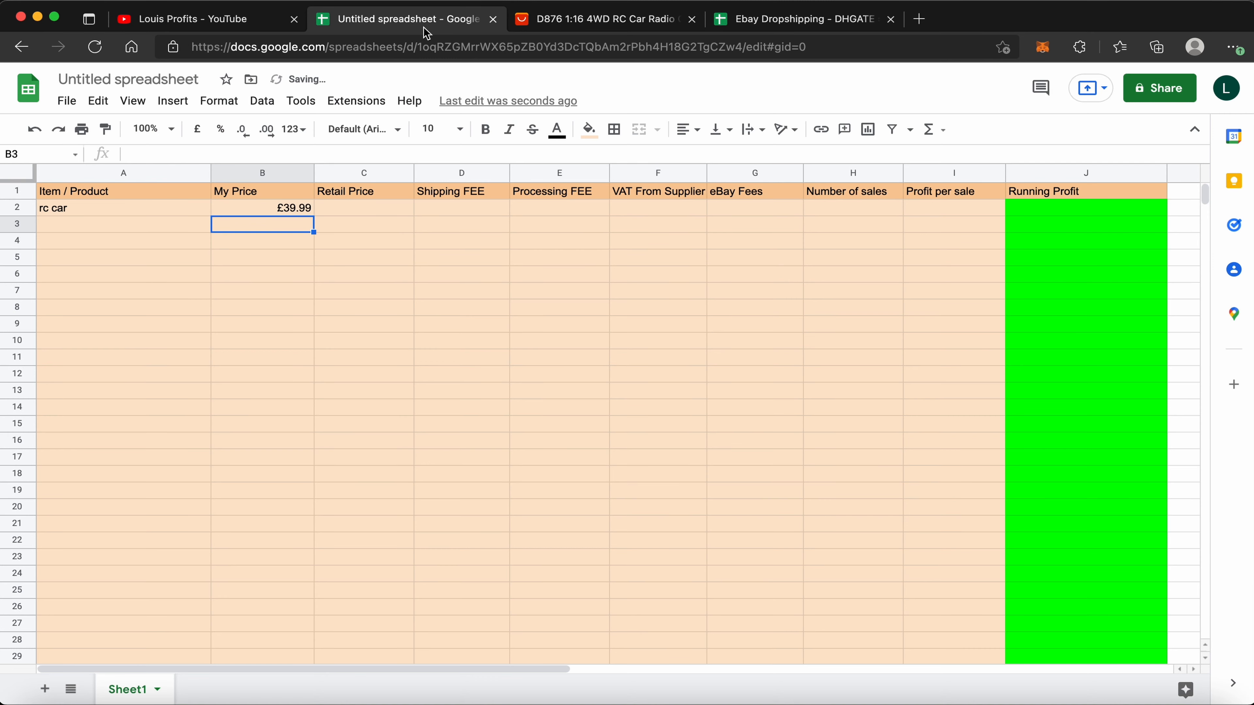
click(341, 208)
text(@)
key(BackSpace)
text(£22.49)
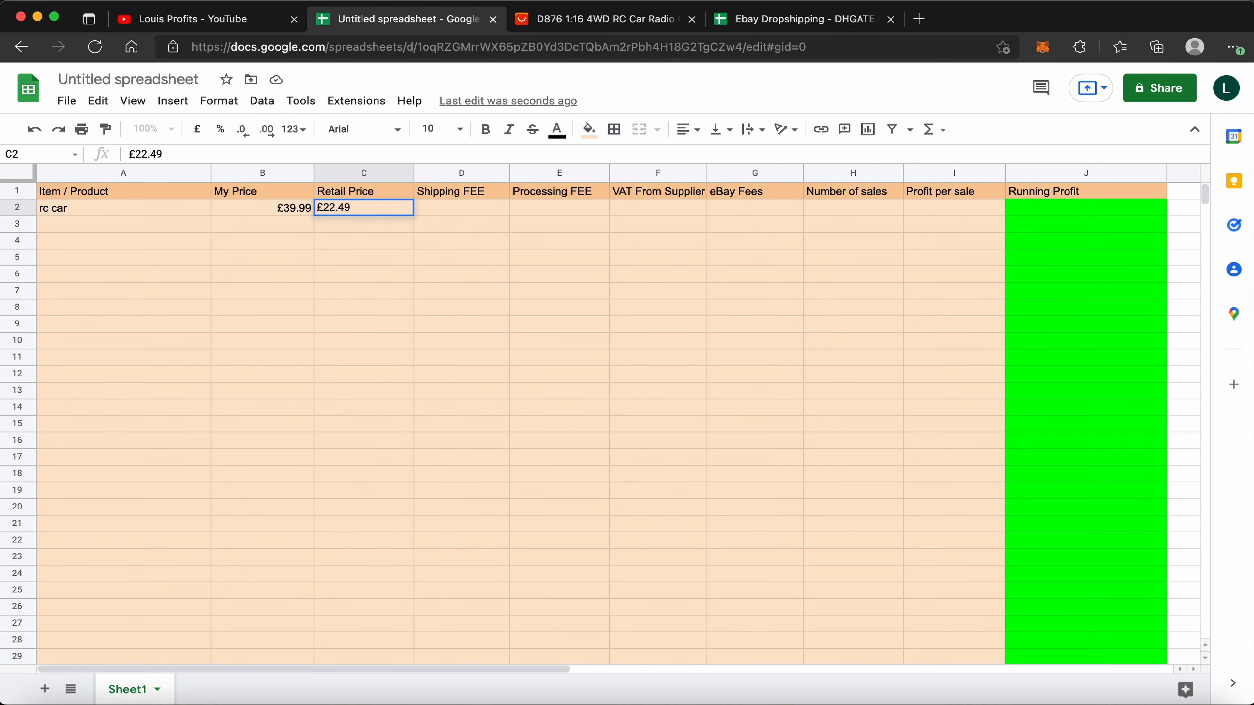
Enter £0 as the rc car's Shipping FEE in D2
click(477, 212)
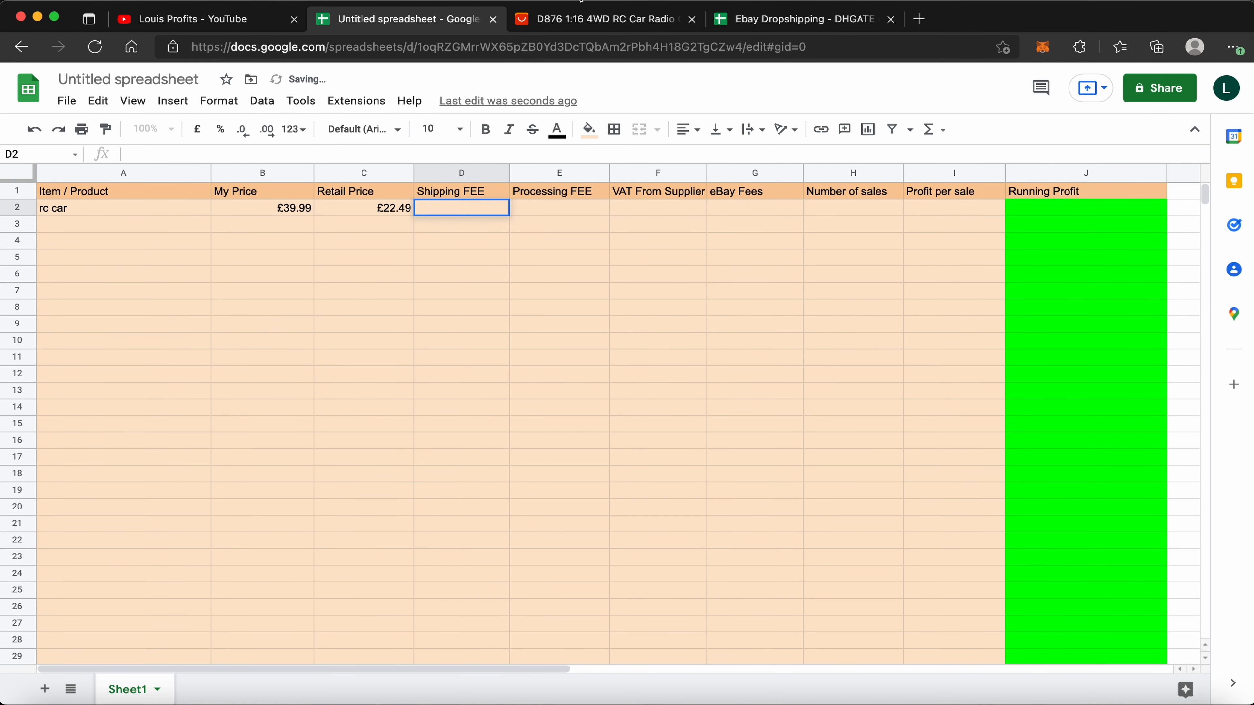
text(0)
key(Return)
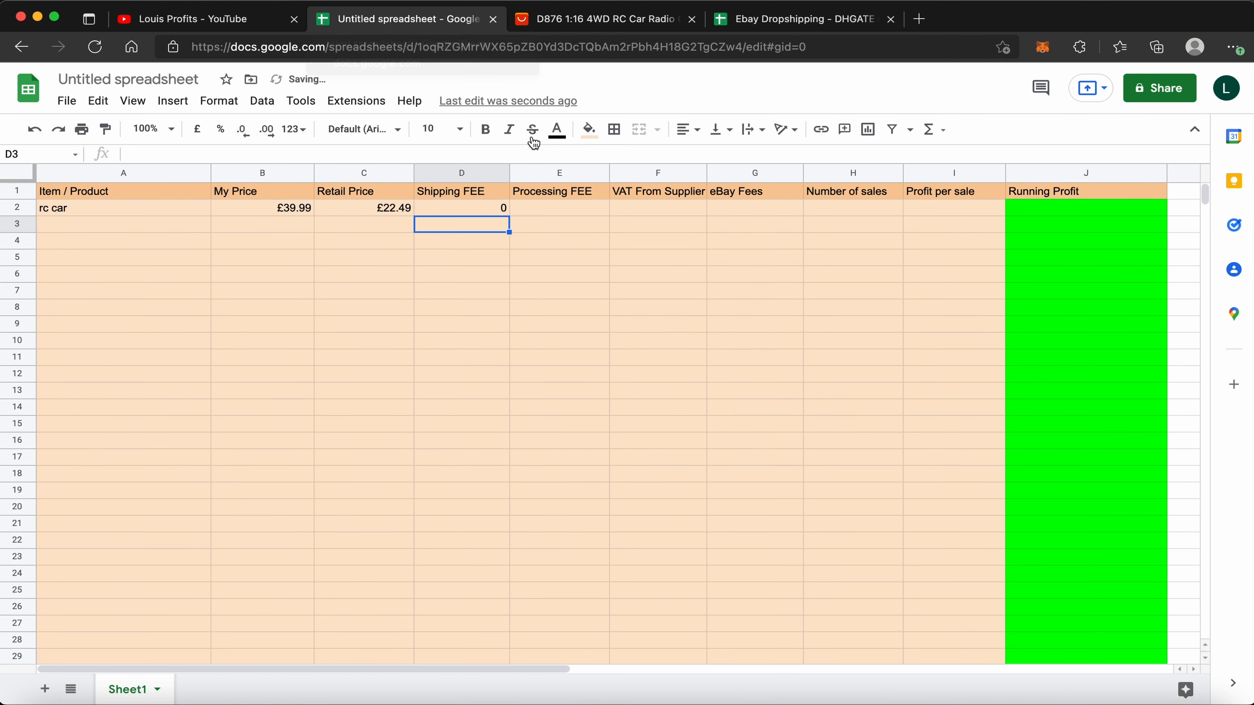
click(479, 208)
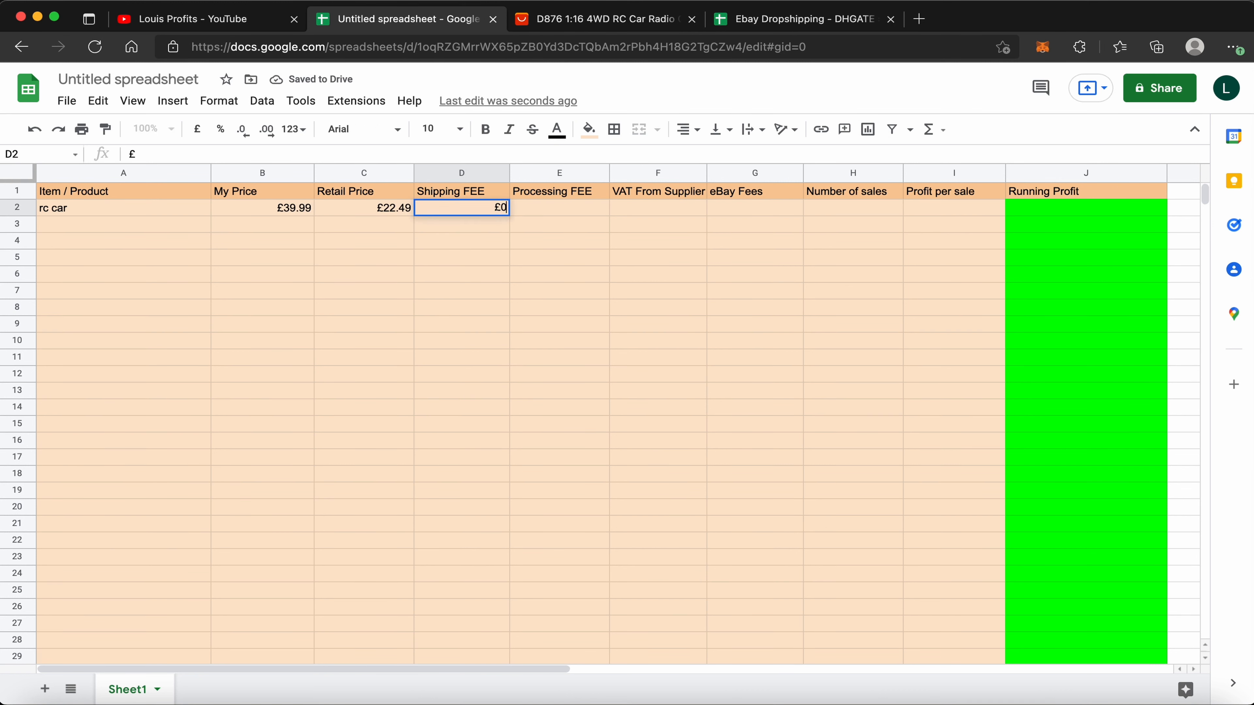
text(0)
key(Return)
Calculate the rc car's Processing FEE in E2 with the formula =B2*0.029
double_click(574, 208)
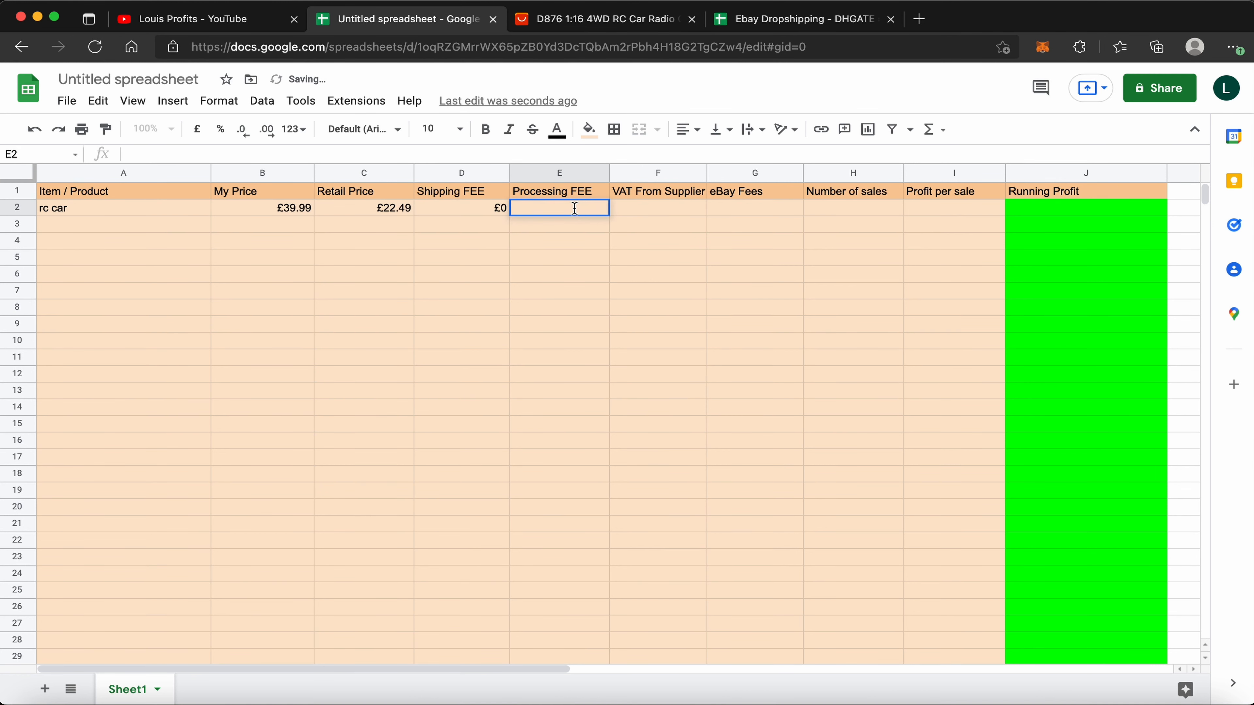
text(2.4)
key(BackSpace)
key(BackSpace)
key(BackSpace)
text(=)
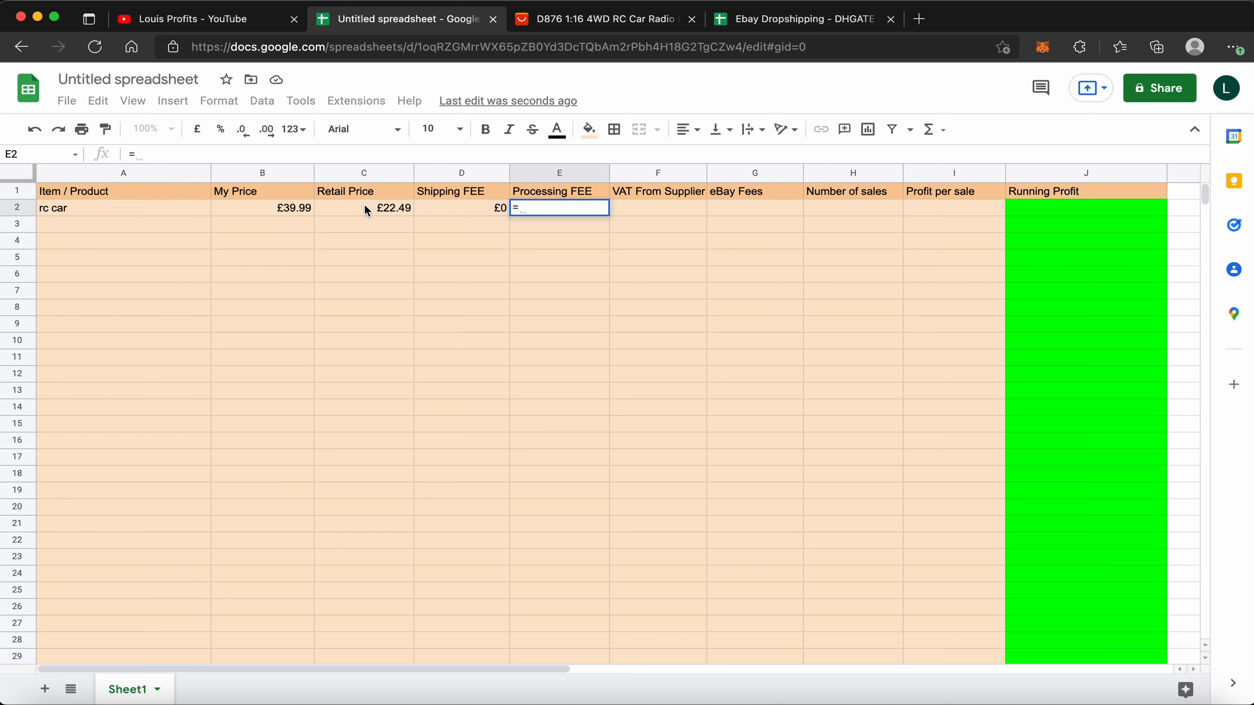
click(255, 205)
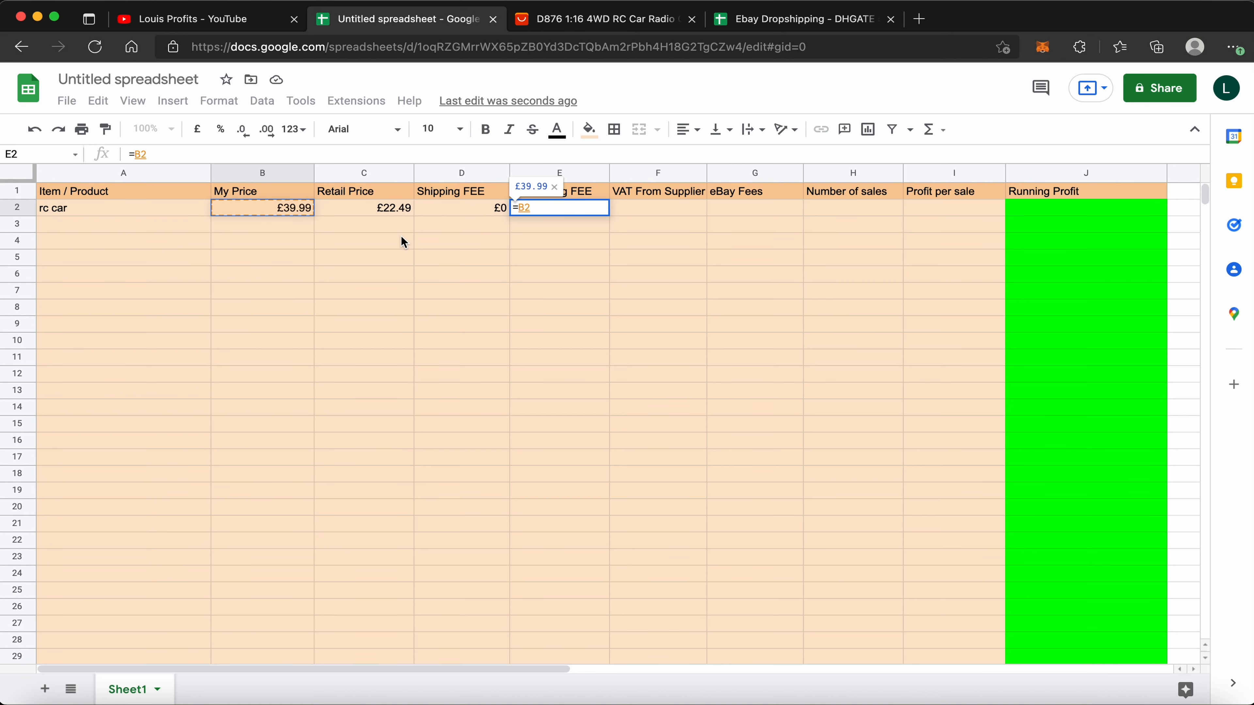
text(*)
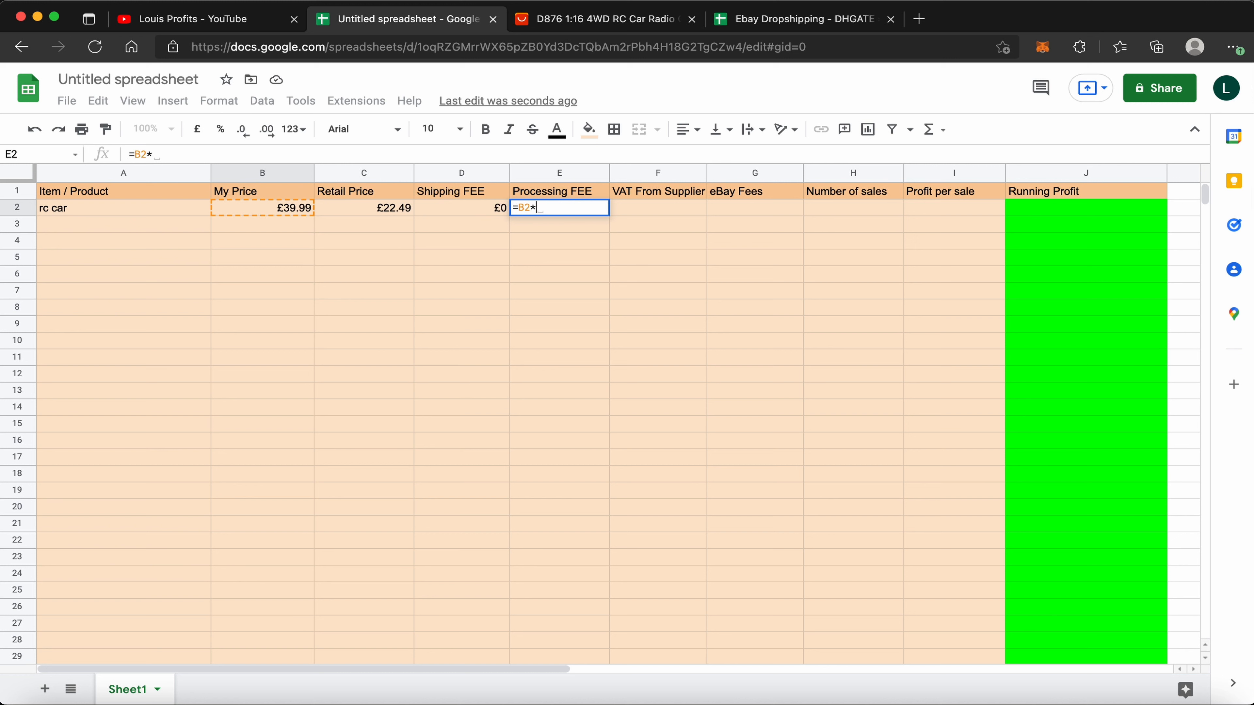
text(0.)
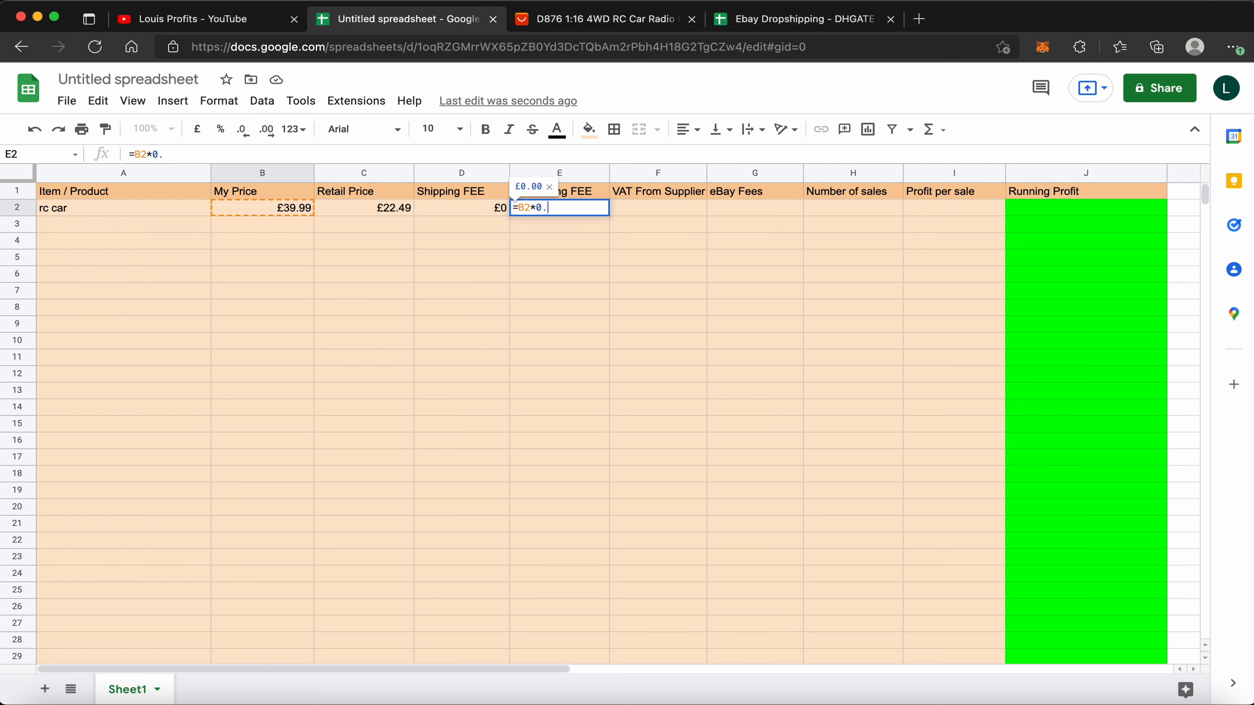
text(029)
key(Return)
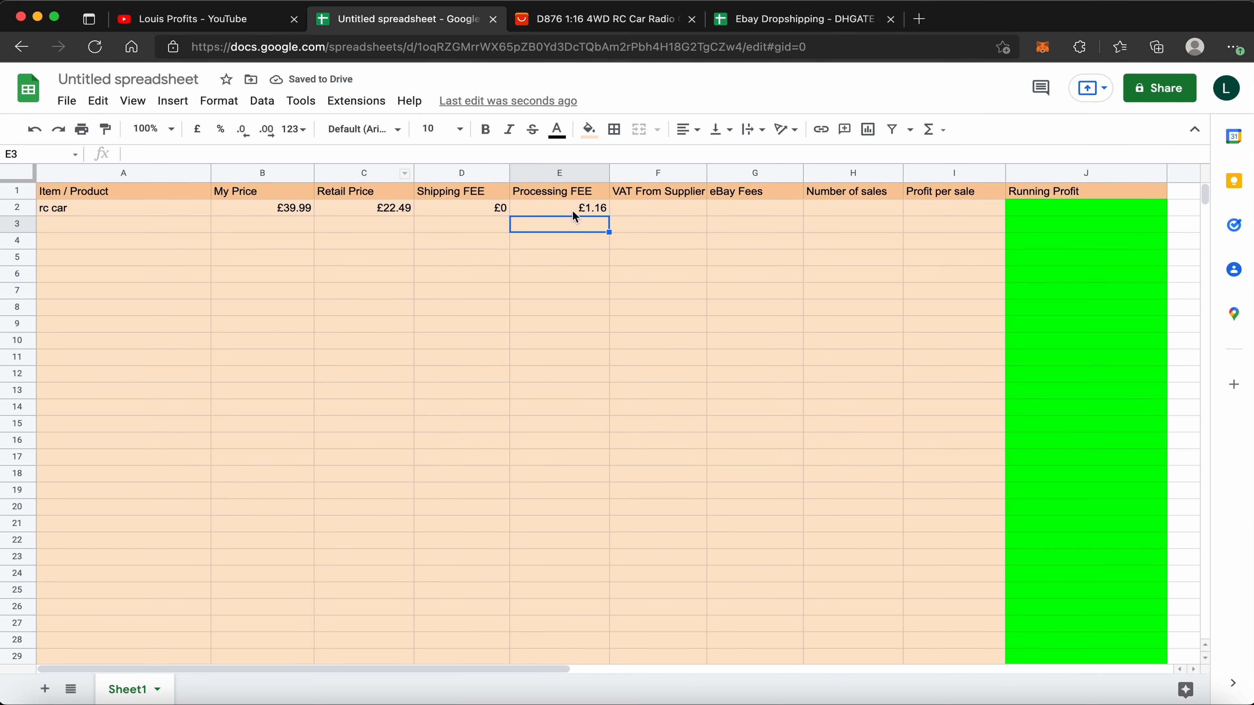
click(562, 209)
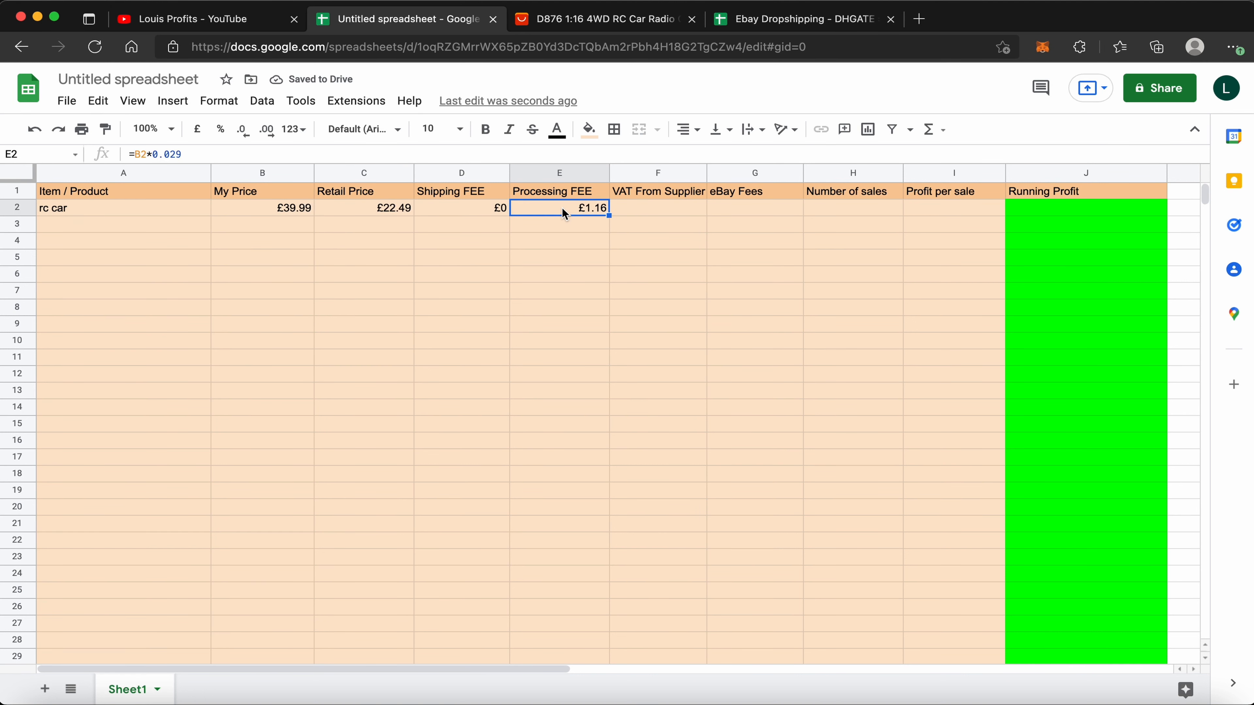
Calculate the rc car's VAT From Supplier in F2 with the formula =C2*0.2
double_click(661, 204)
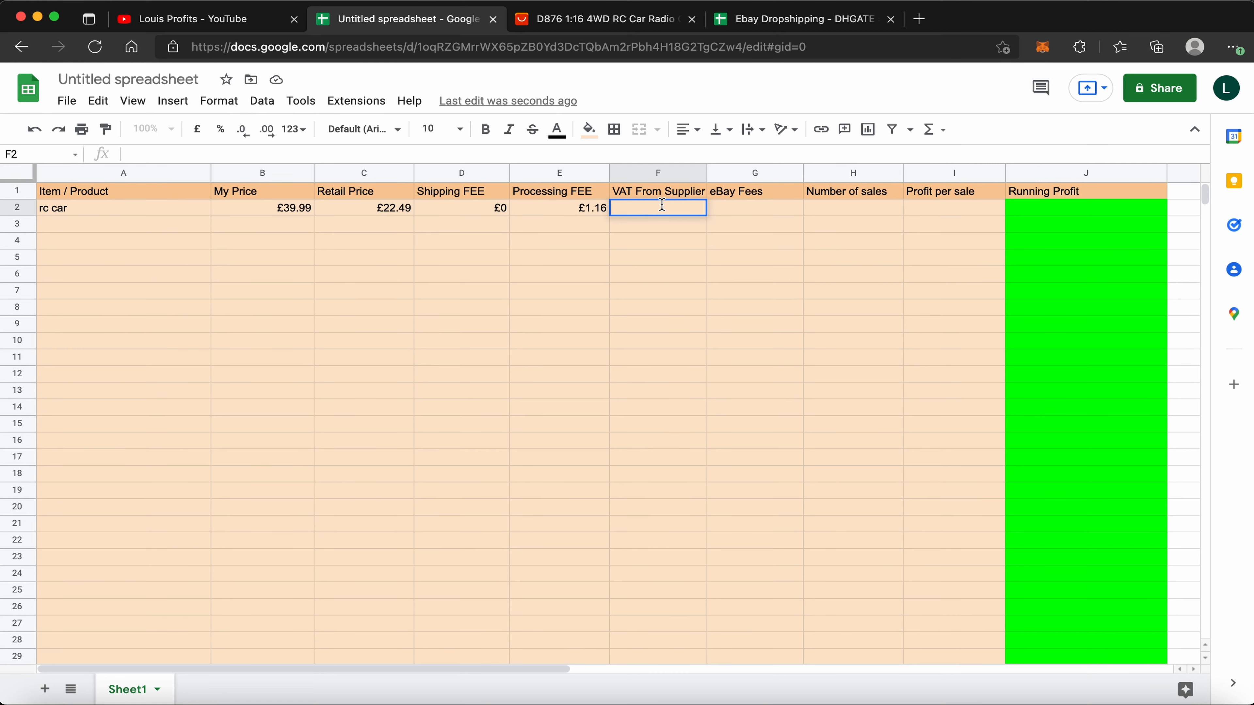
text(=)
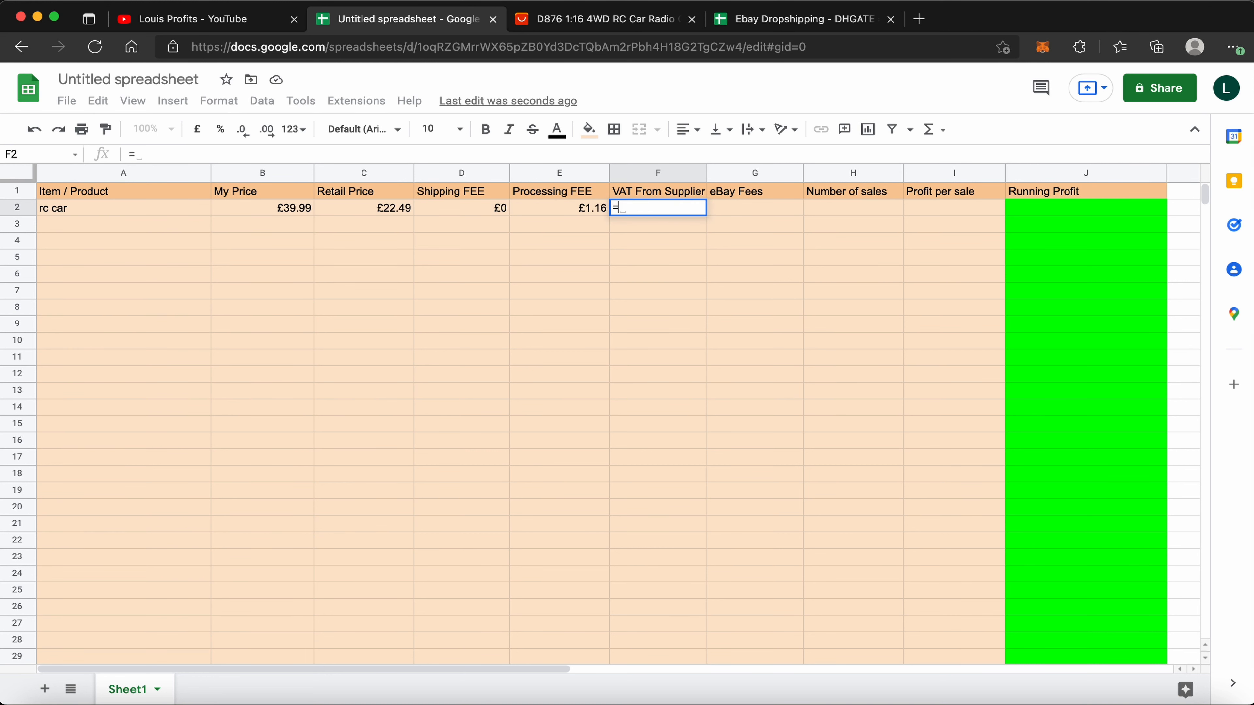
click(383, 211)
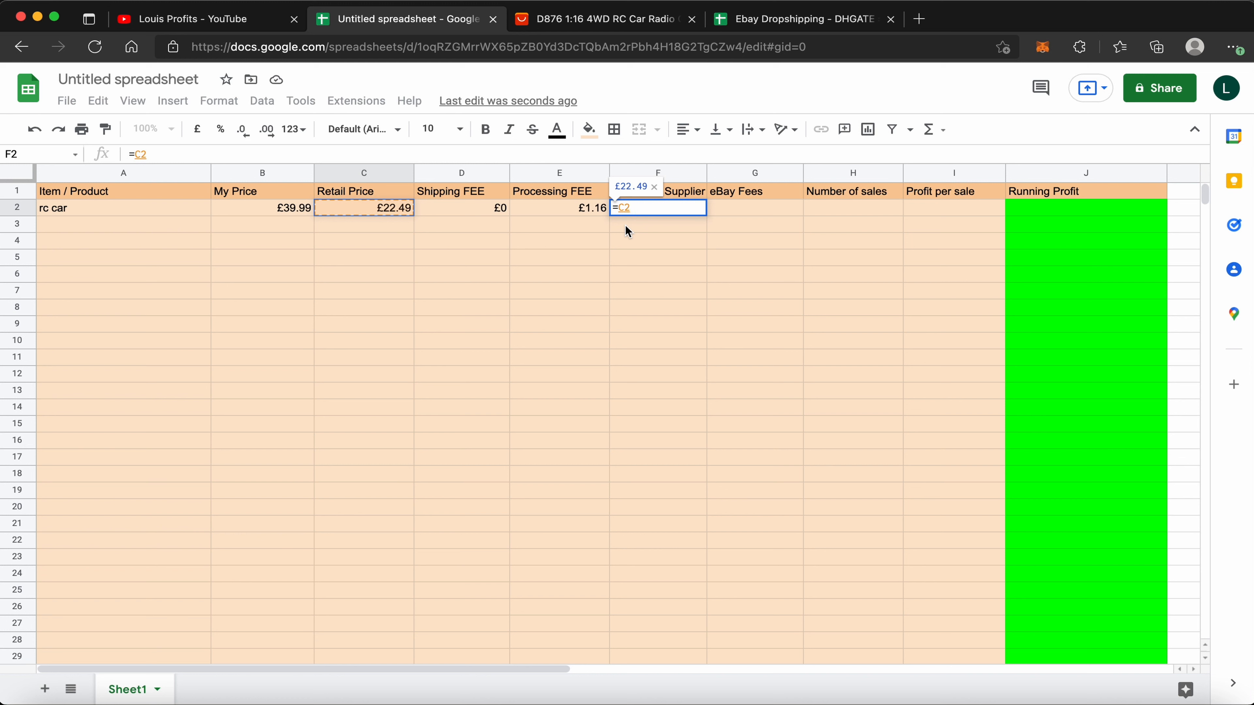
text(*0.)
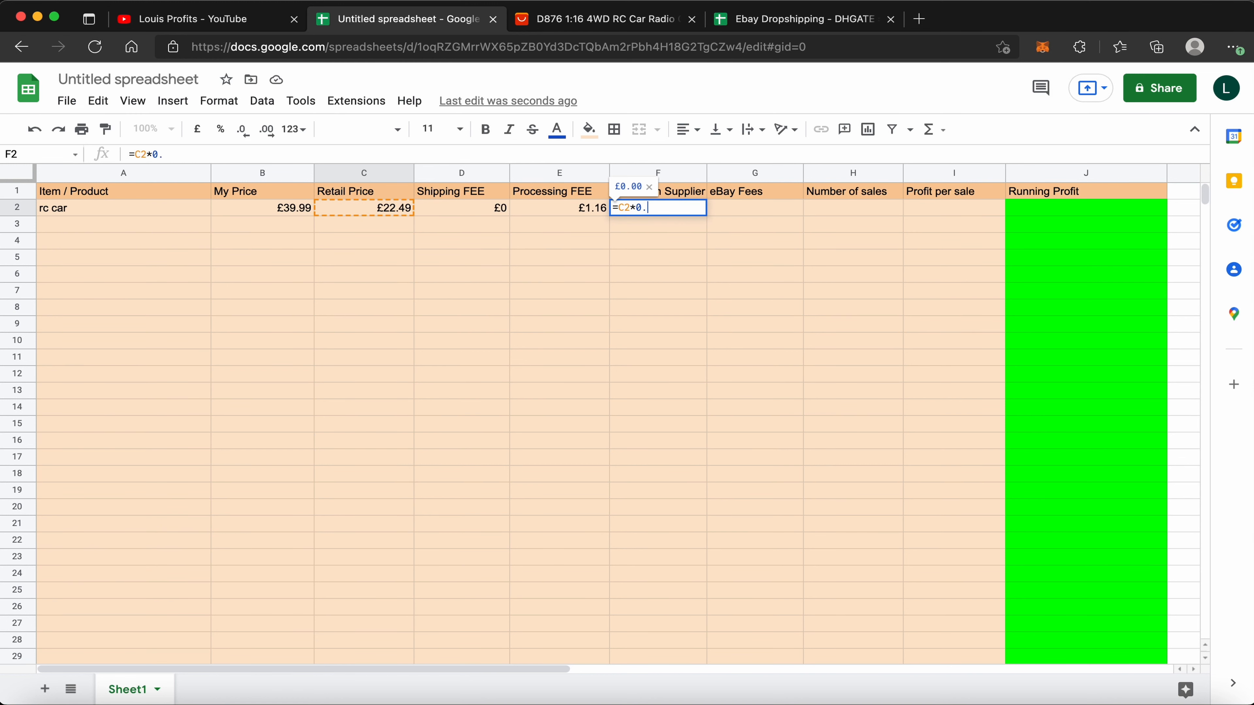
text(2)
key(Tab)
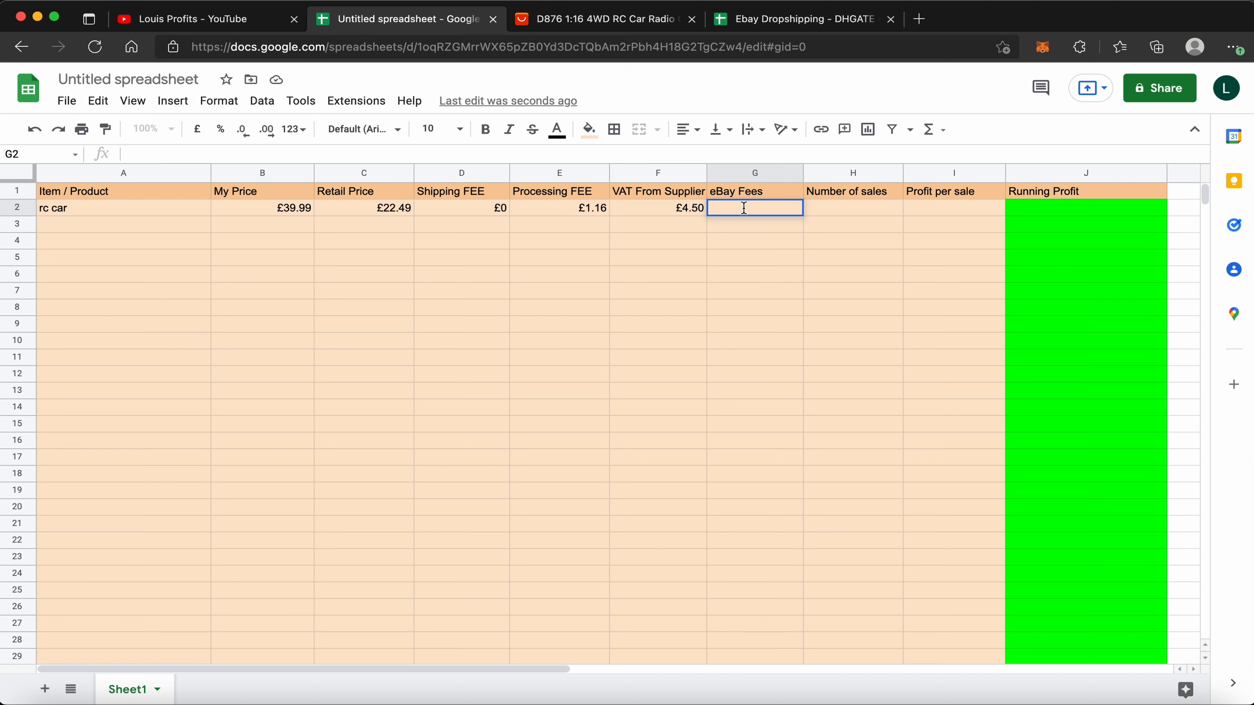
Calculate the rc car's eBay Fees in G2 with the formula =B2*0.1
text(=)
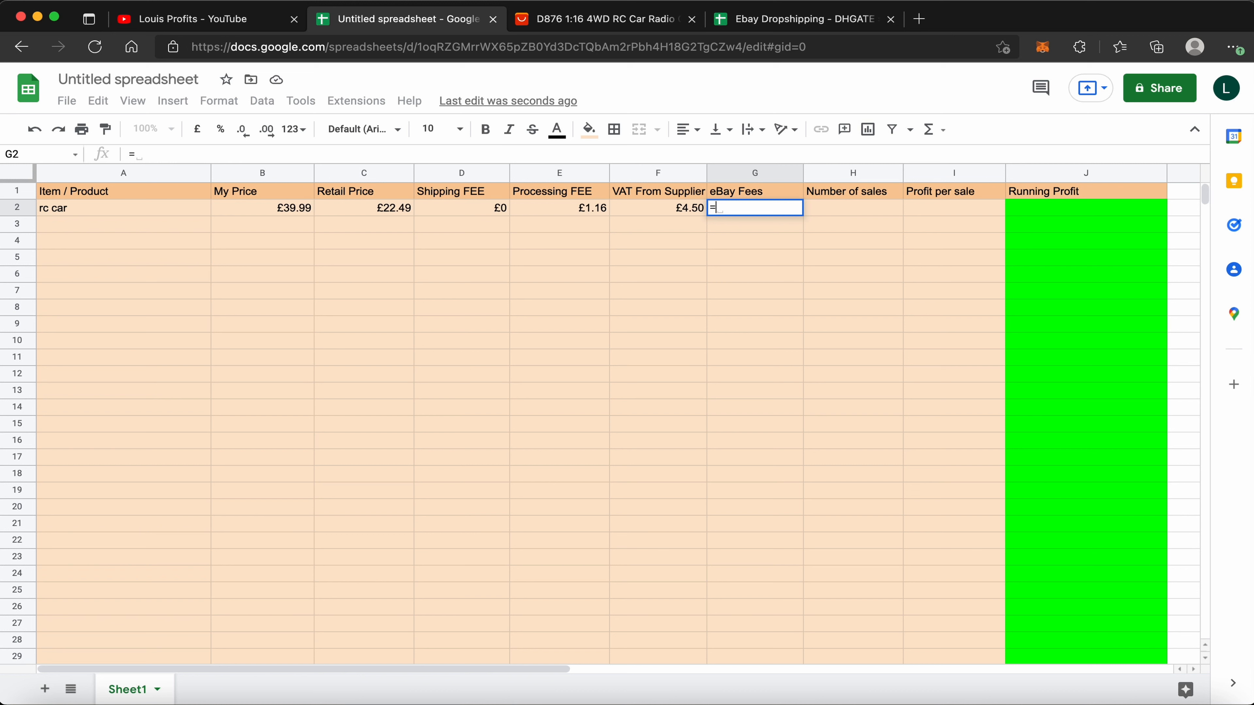
click(242, 210)
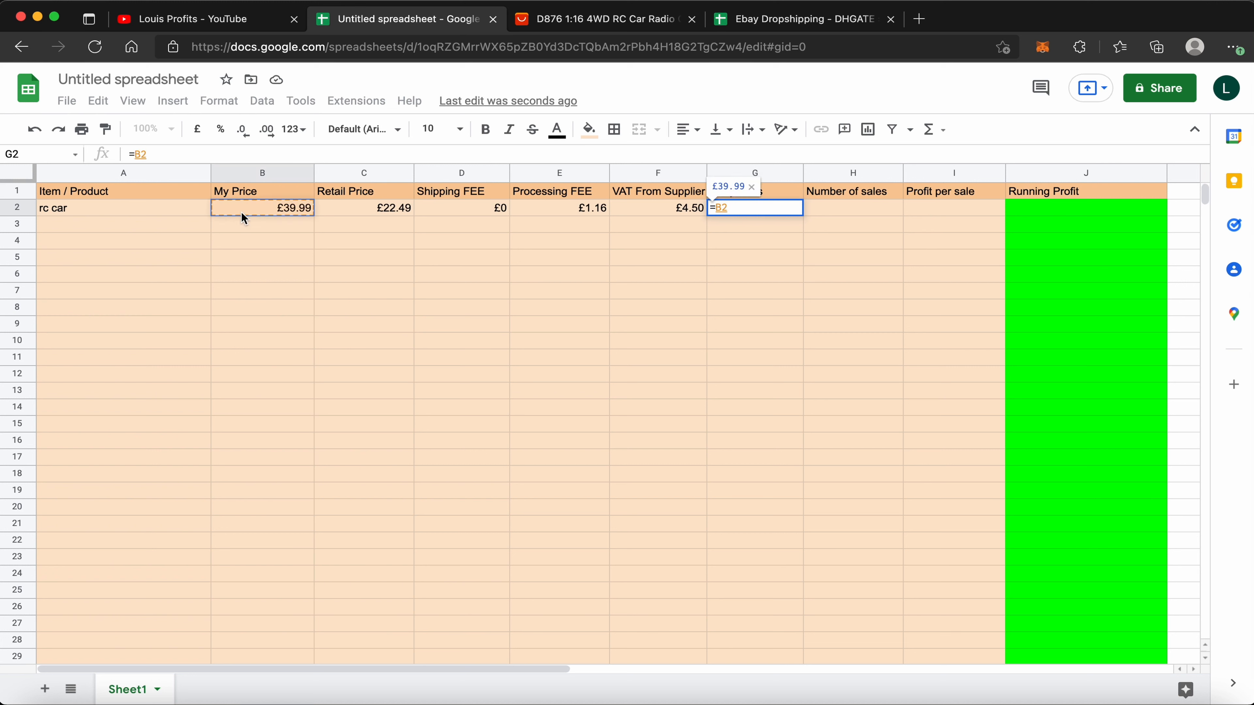
text(*0.1)
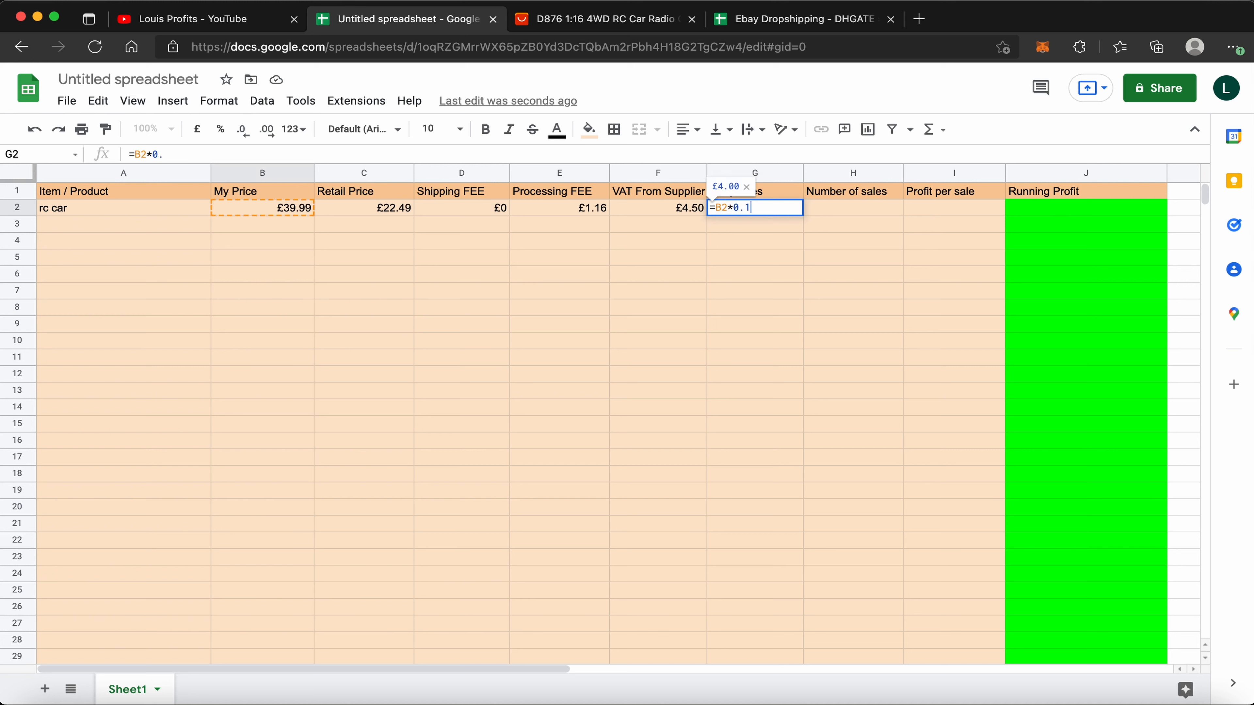
key(Return)
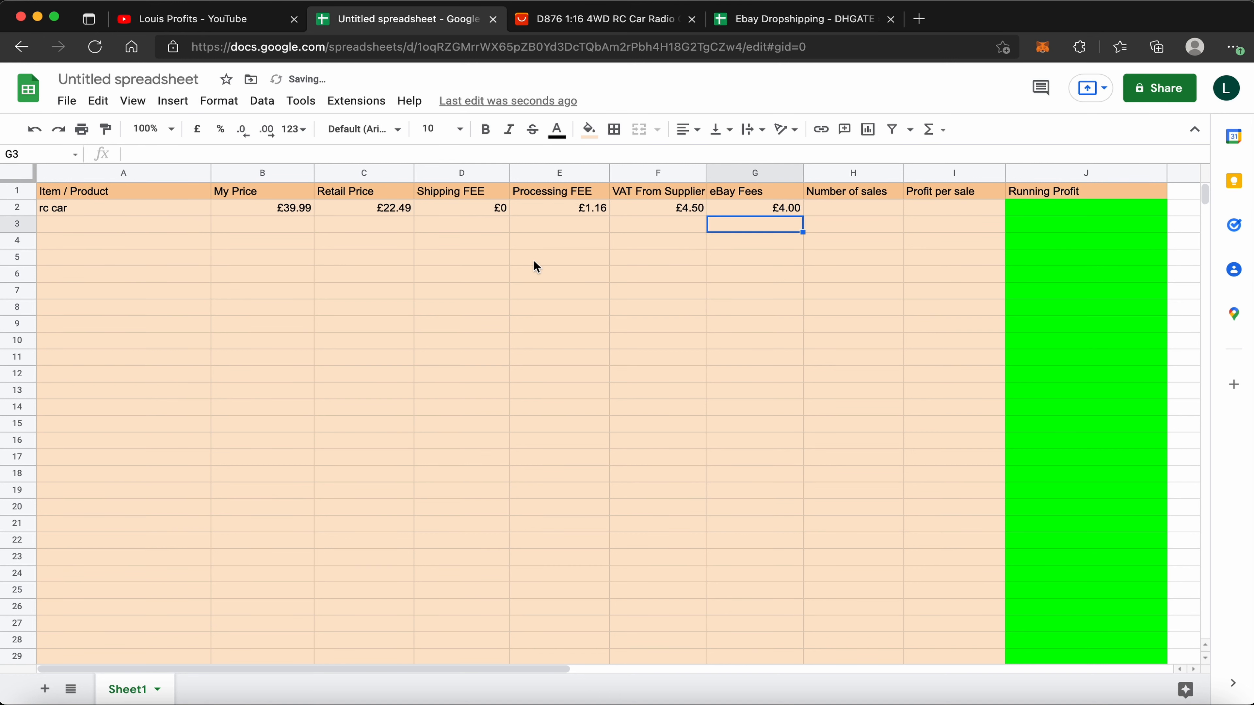
Enter 1 as the rc car's Number of sales in H2
click(830, 213)
double_click(828, 212)
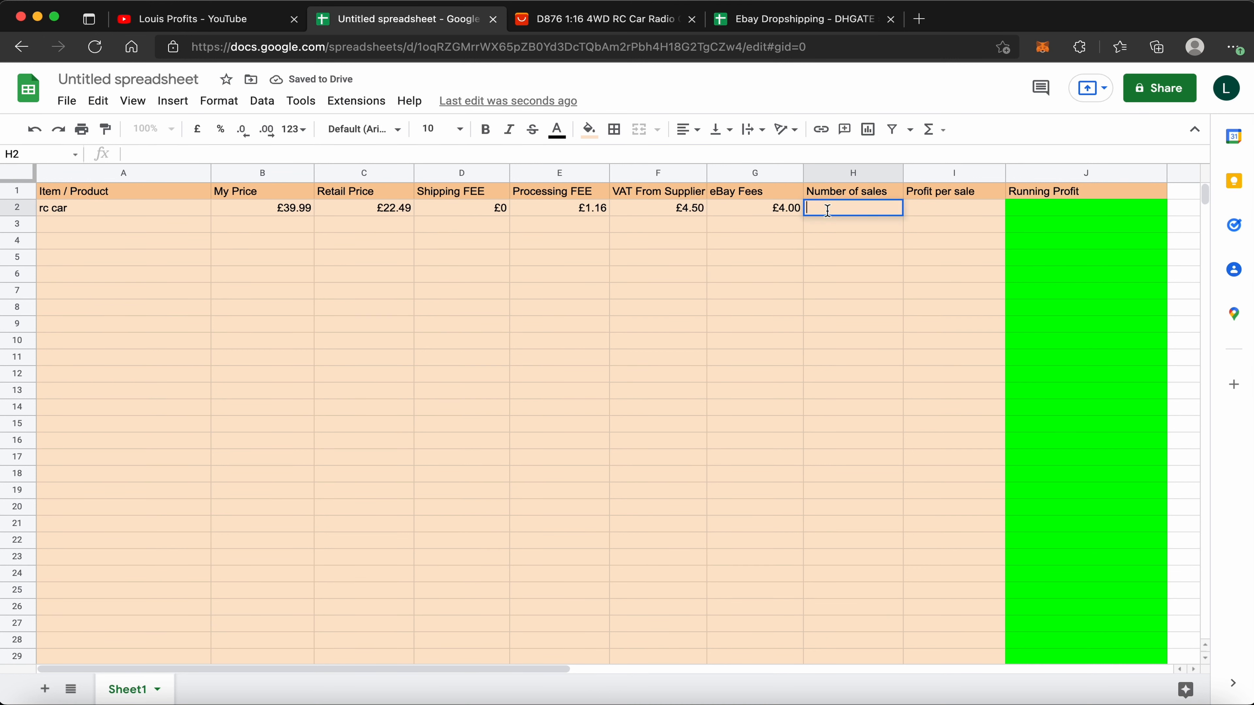
text(1)
key(Return)
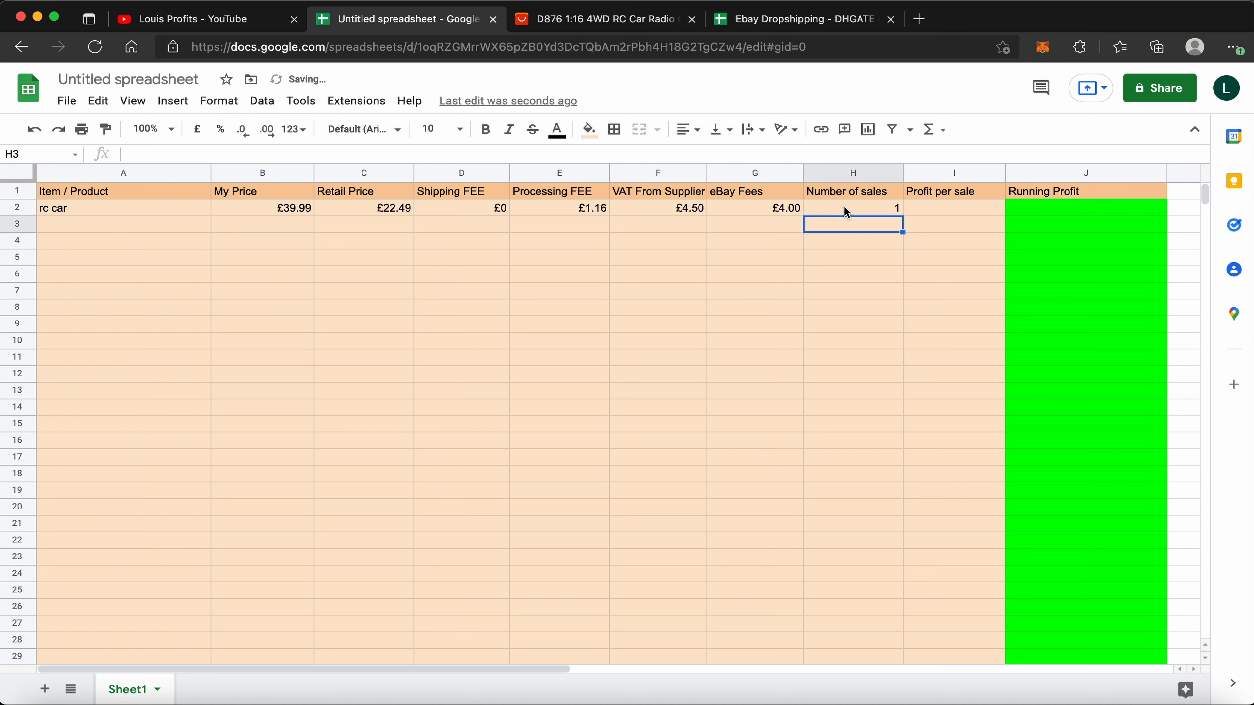
Calculate the rc car's Profit per sale in I2 with the formula =B2-C2-D2-E2-F2-G2
double_click(941, 210)
text(=)
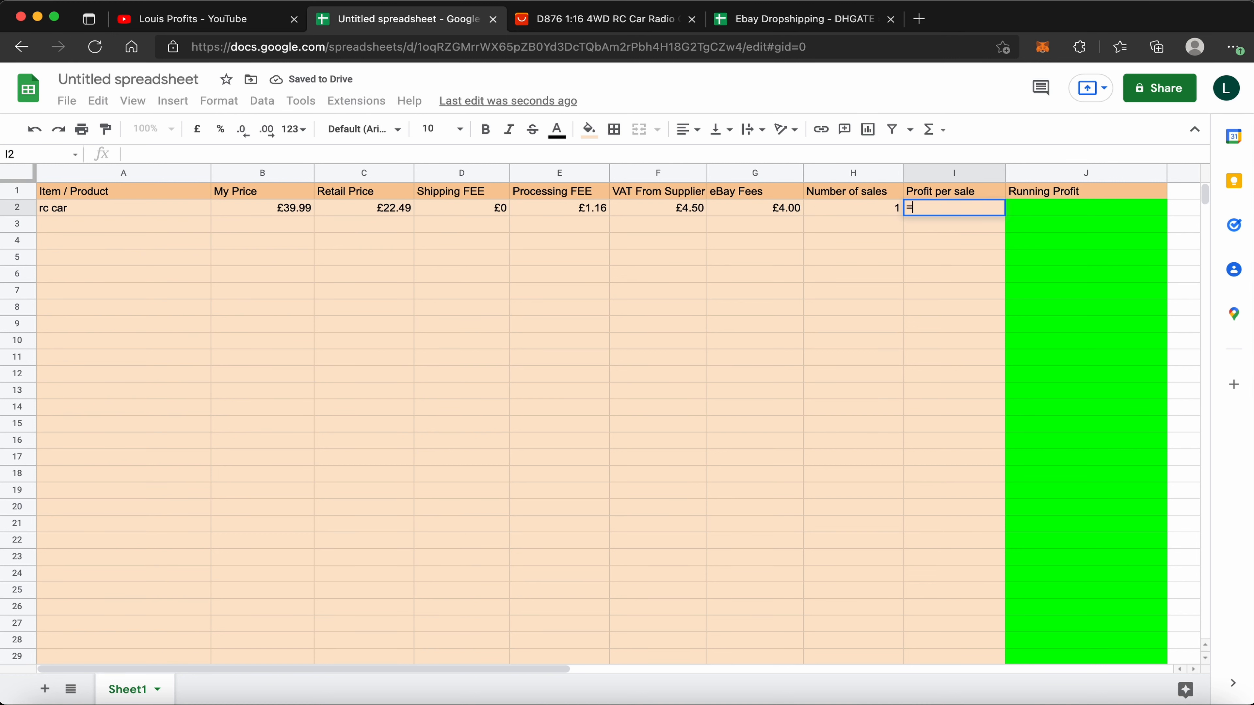
click(286, 211)
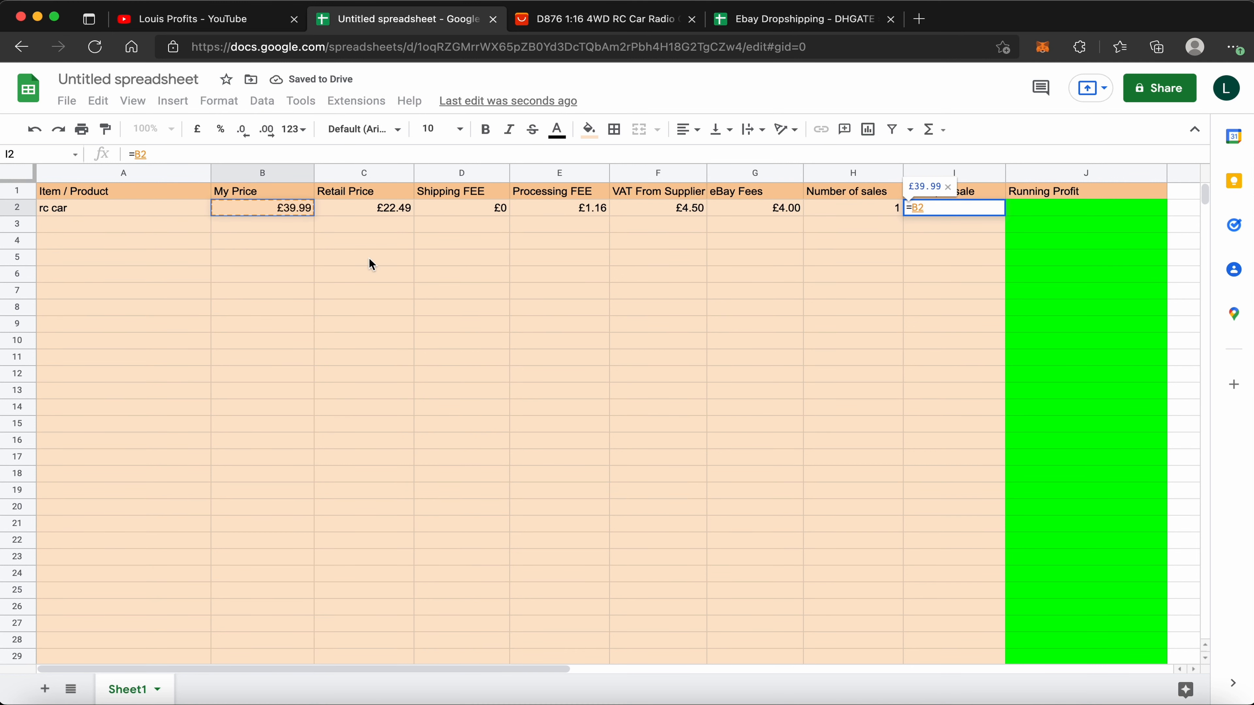
text(-)
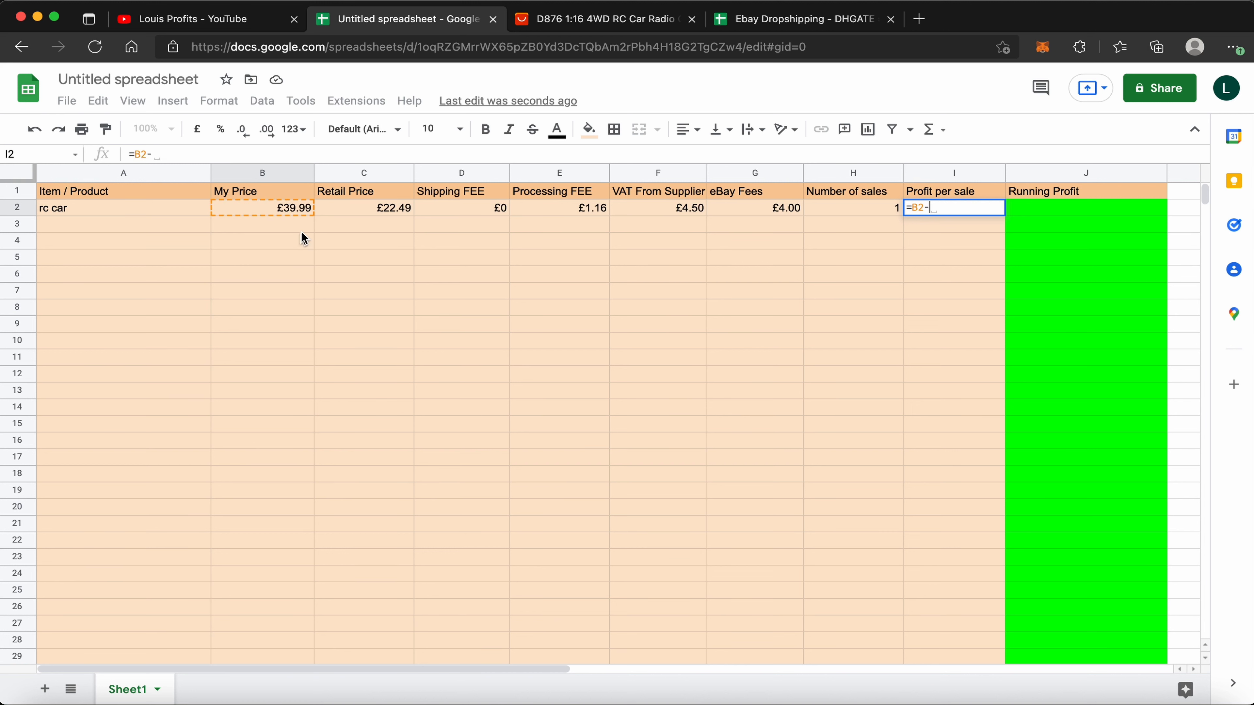
click(358, 210)
text(-)
click(461, 203)
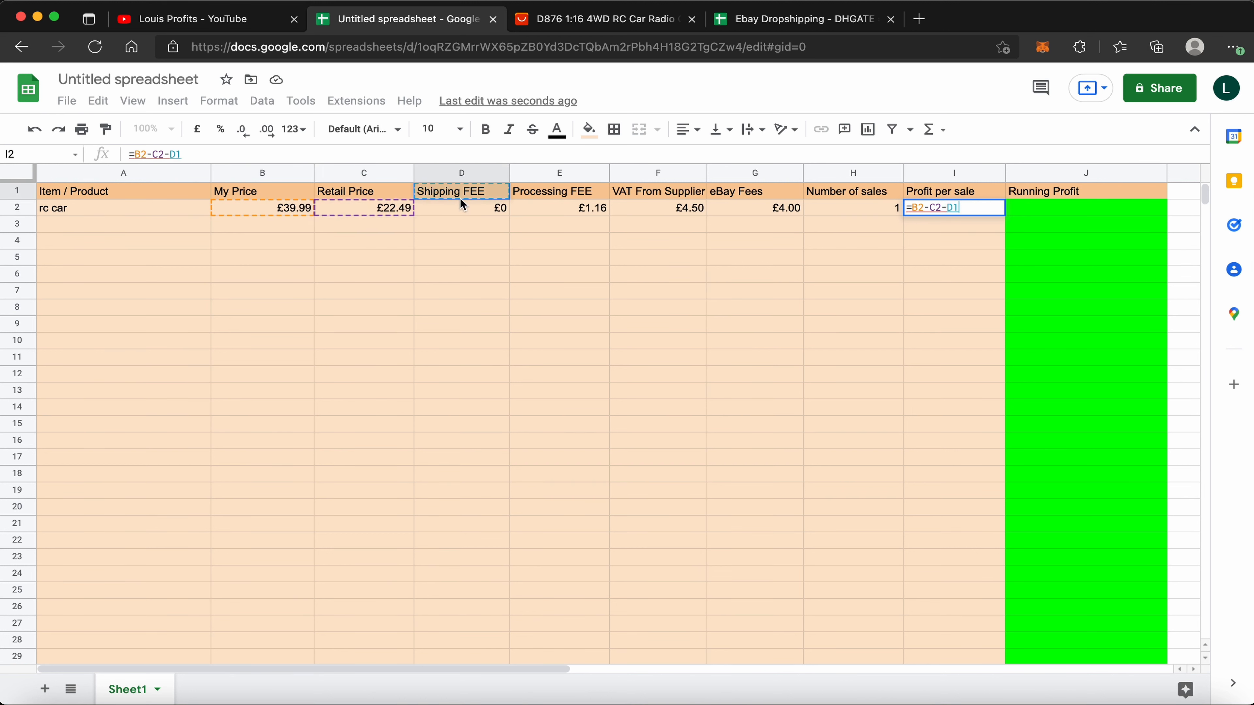
text(-)
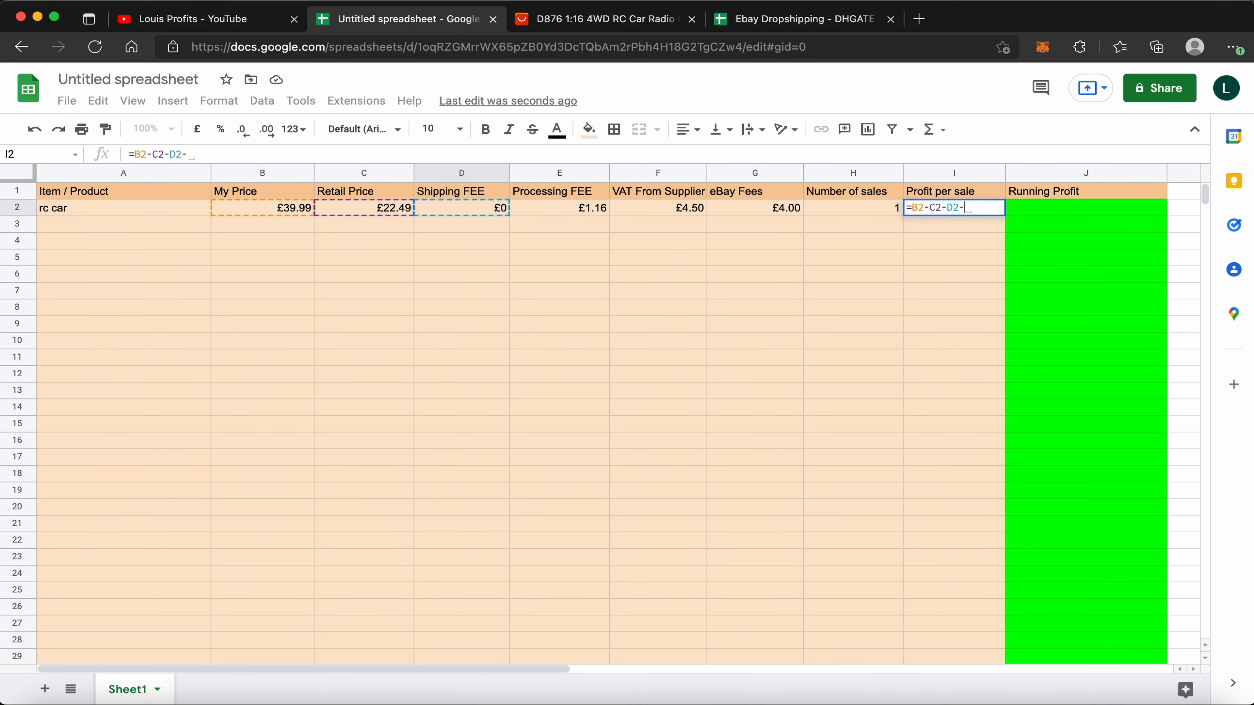
click(563, 213)
text(-)
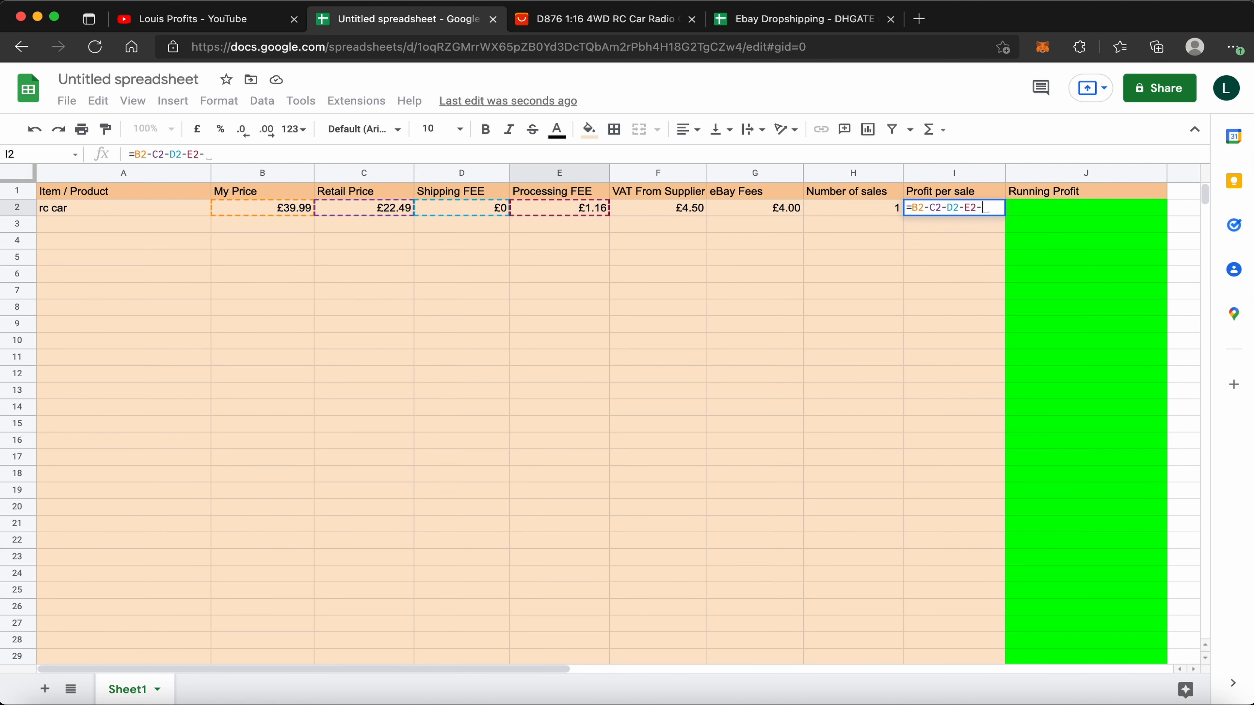
click(662, 213)
text(-)
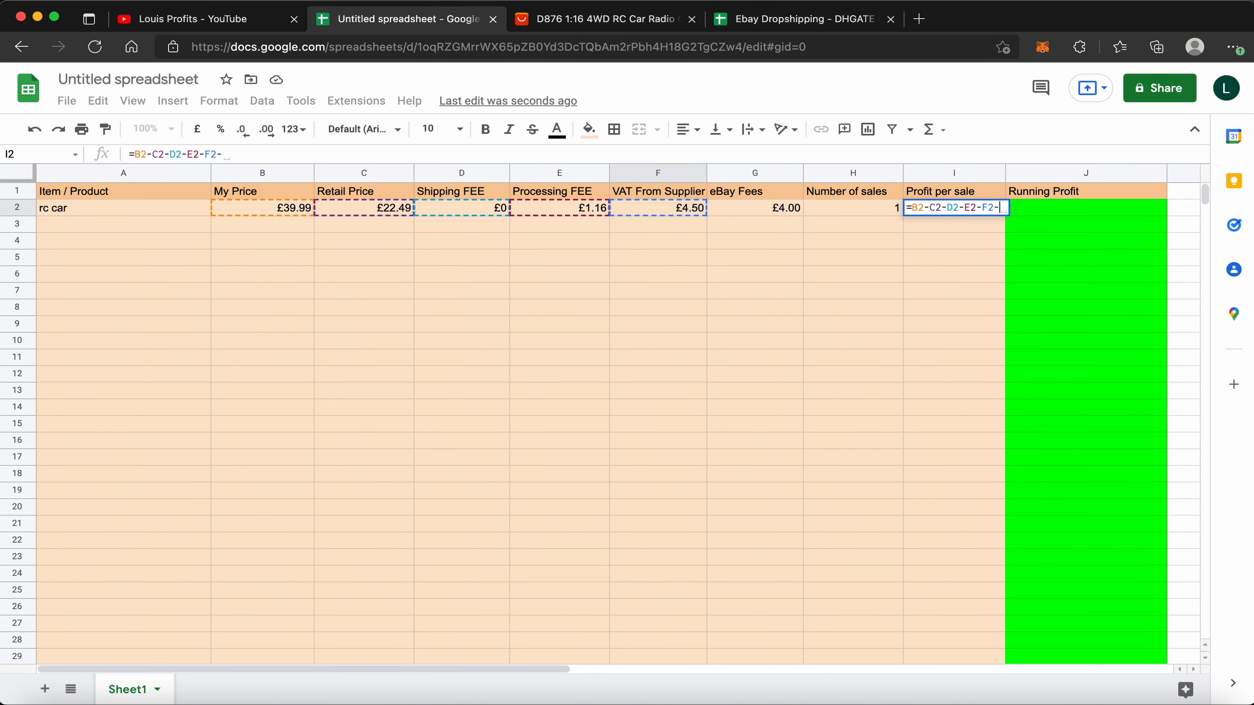
click(754, 212)
key(Return)
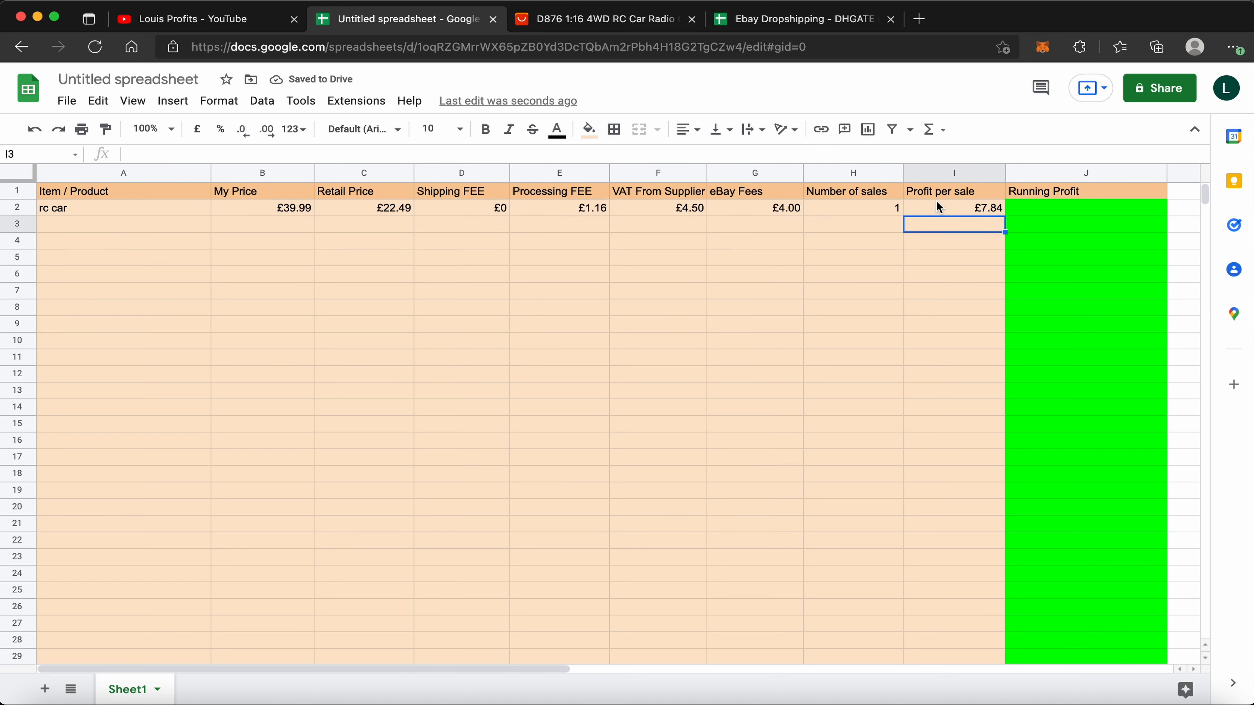
Calculate the rc car's Running Profit in J2 with the formula =H2*I2
click(1056, 209)
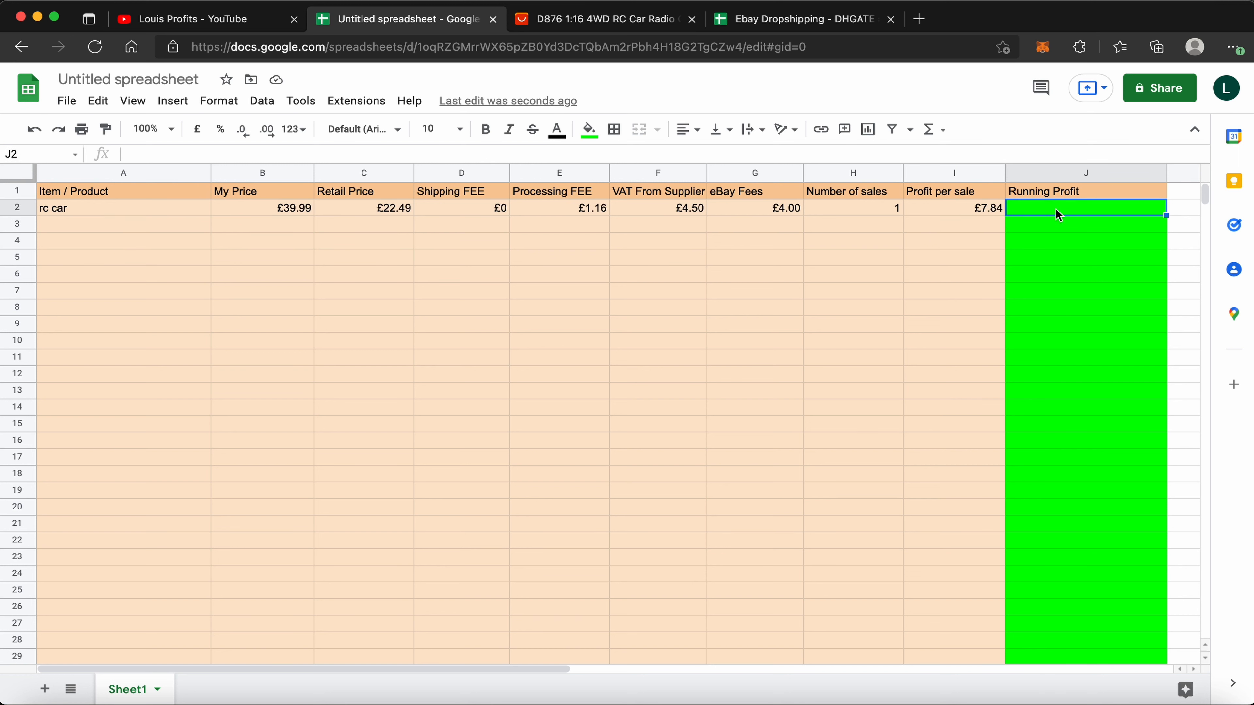
double_click(951, 213)
click(944, 237)
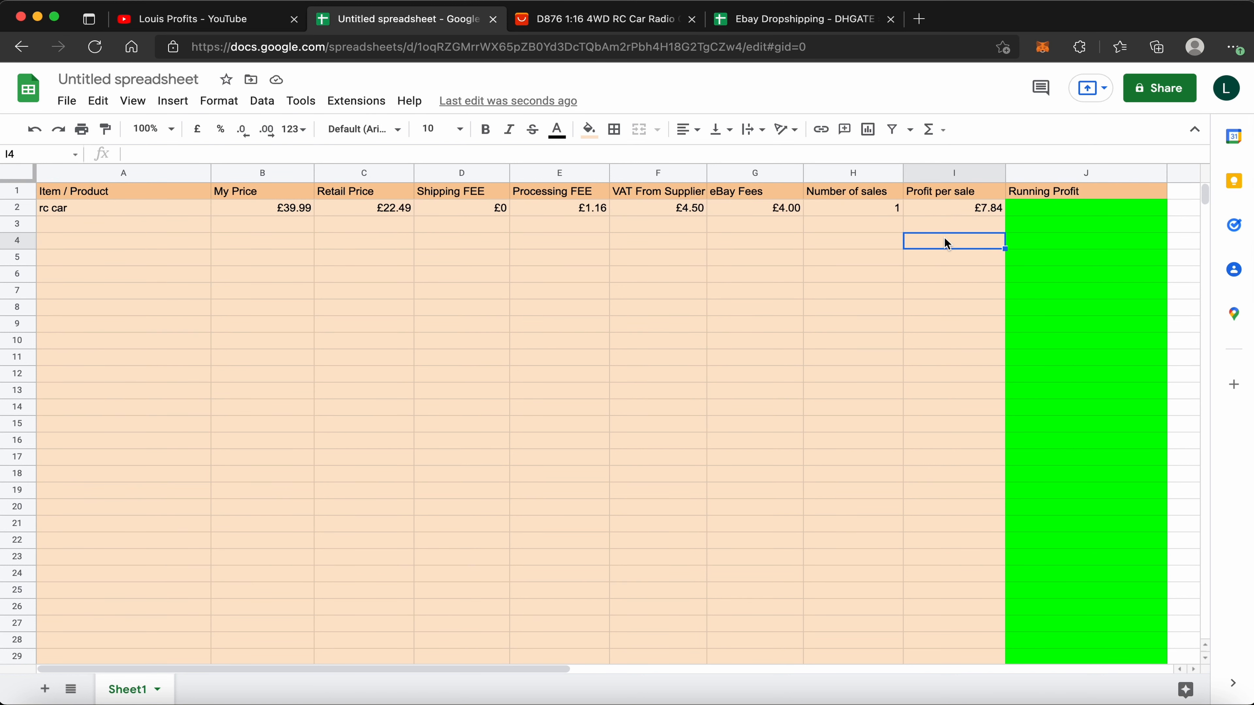
double_click(1040, 208)
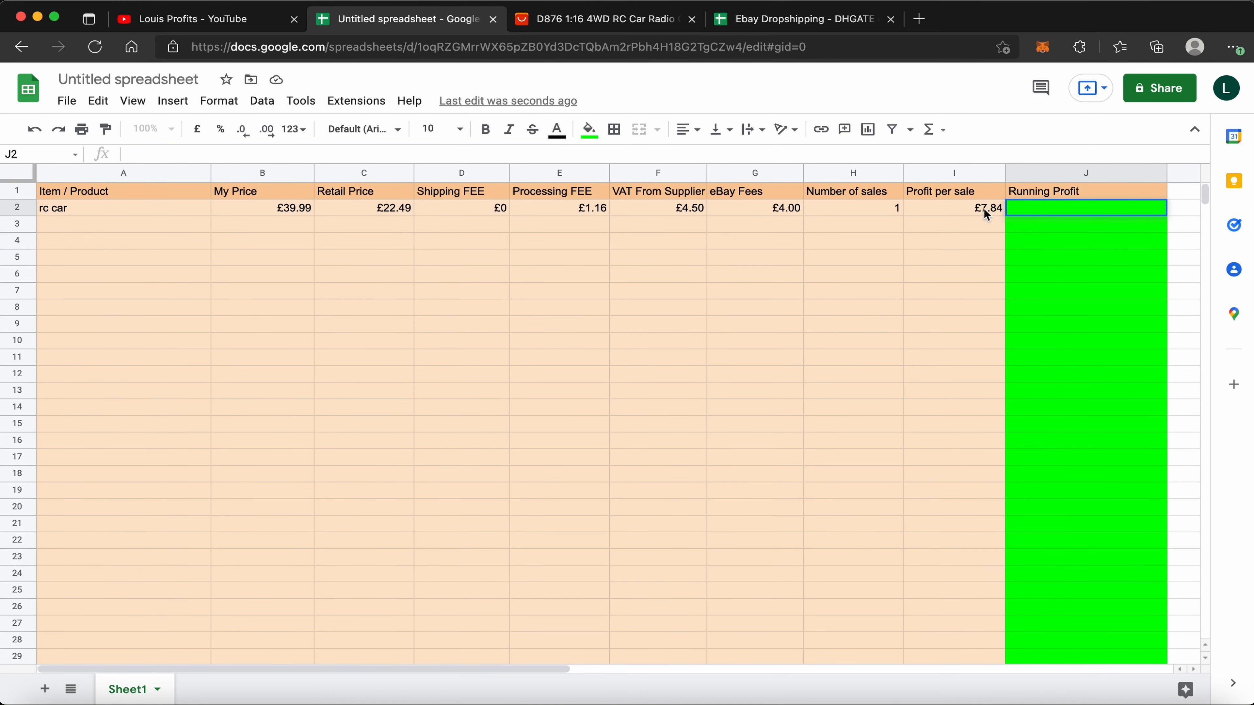
text(=)
click(879, 211)
text(*)
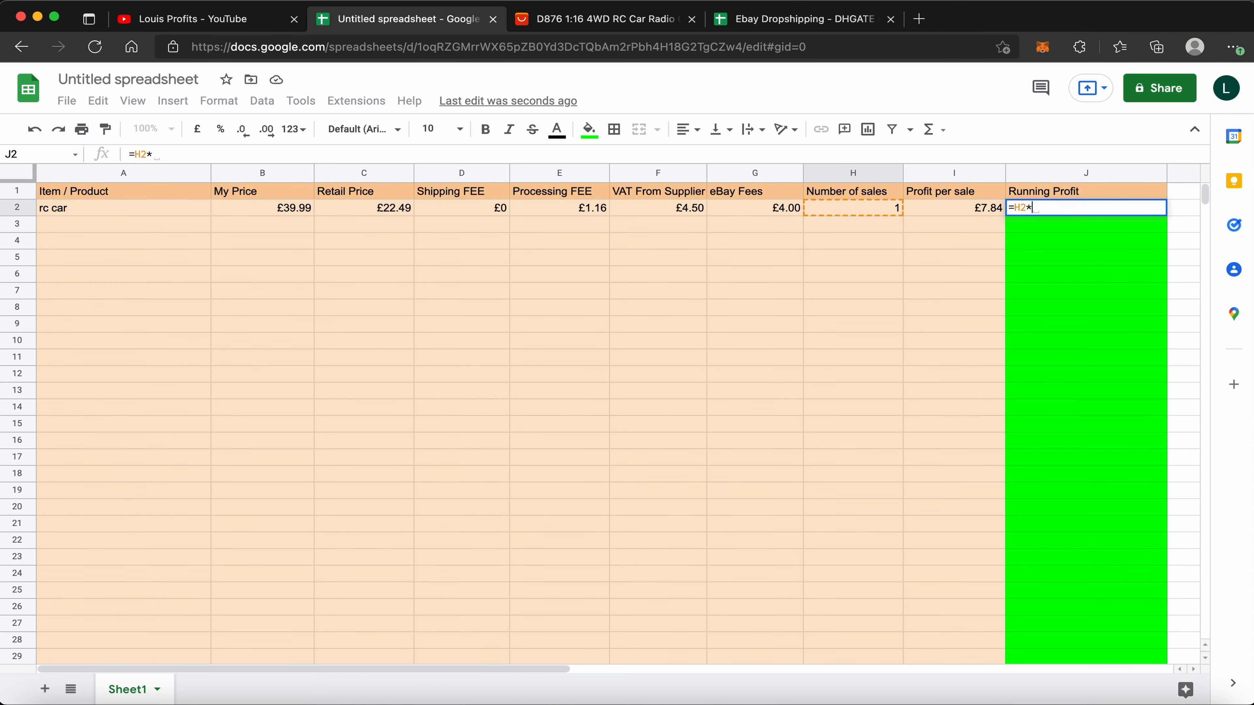
click(953, 213)
key(Return)
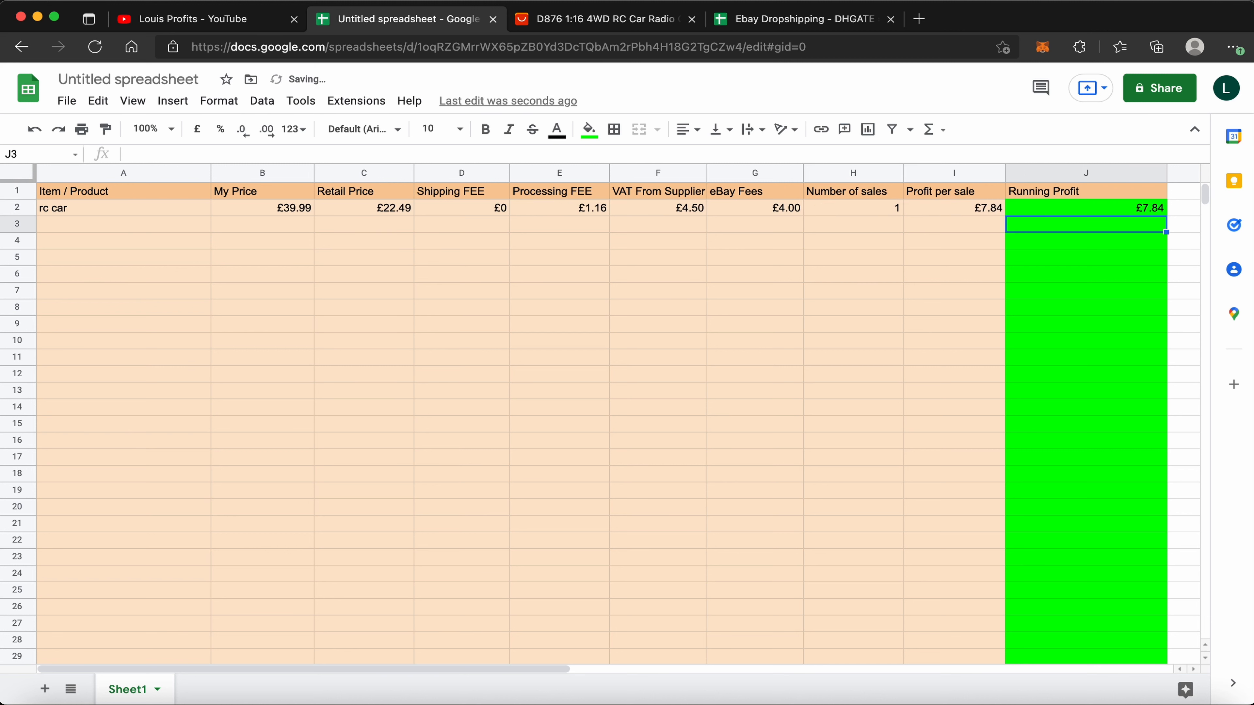
Test the Running Profit formula by setting the rc car's Number of sales in H2 to 2
click(1064, 208)
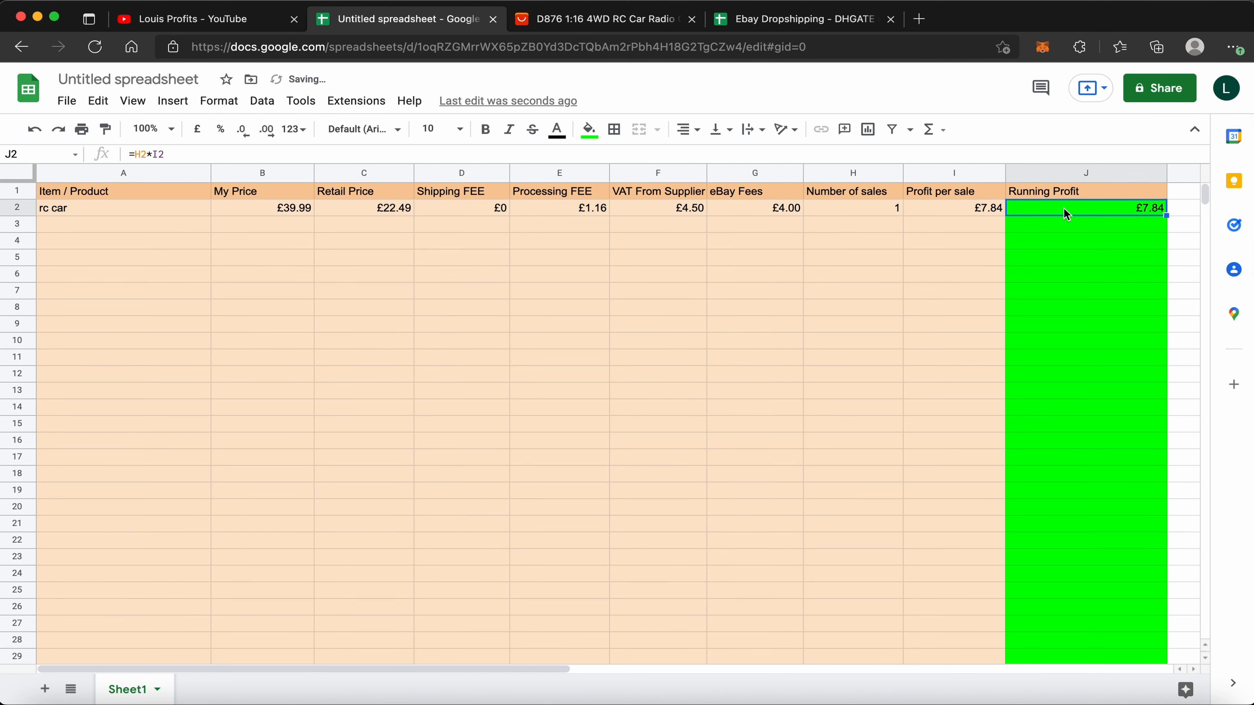
click(889, 208)
text(2)
key(Return)
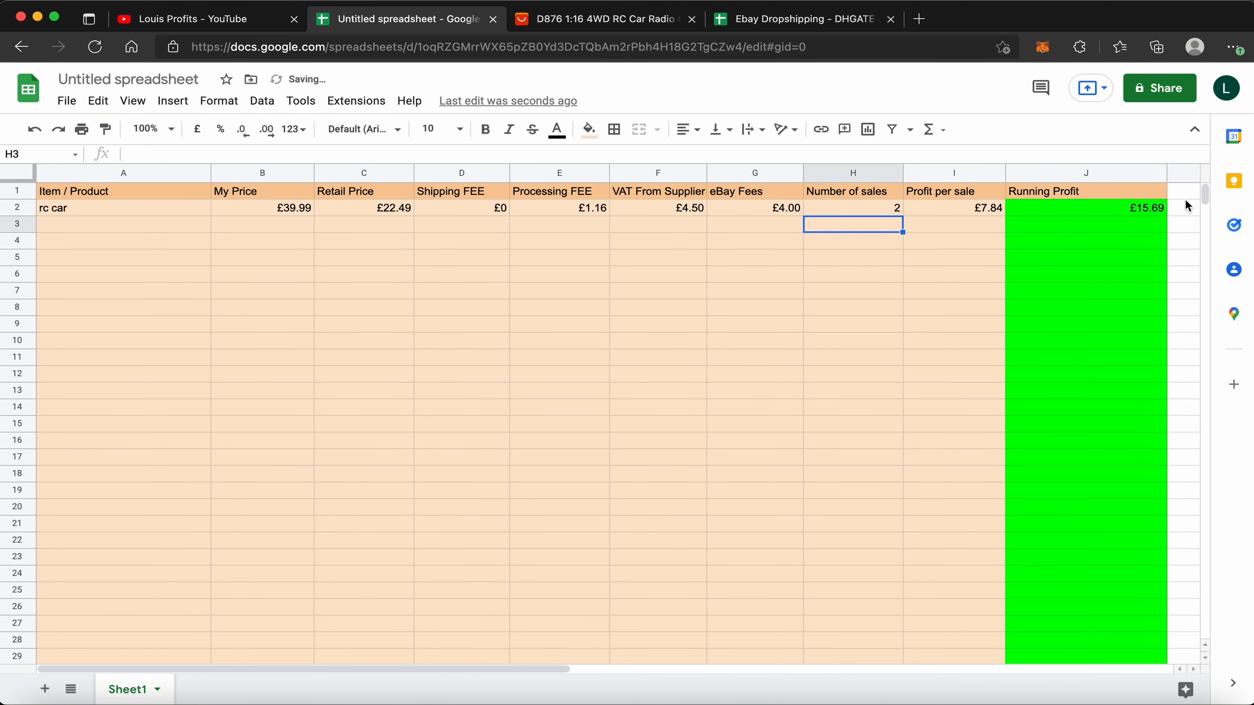
Set the rc car's Number of sales in H2 to 4
click(898, 209)
text(4)
key(Return)
click(277, 258)
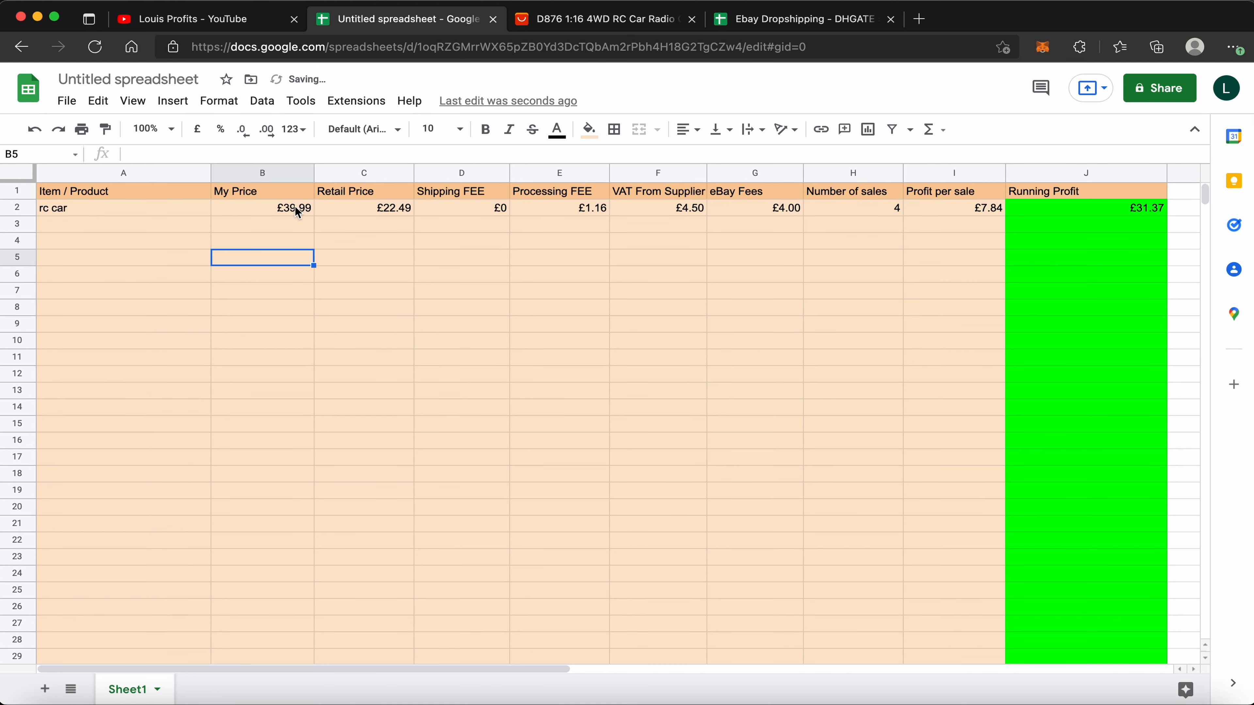
click(291, 210)
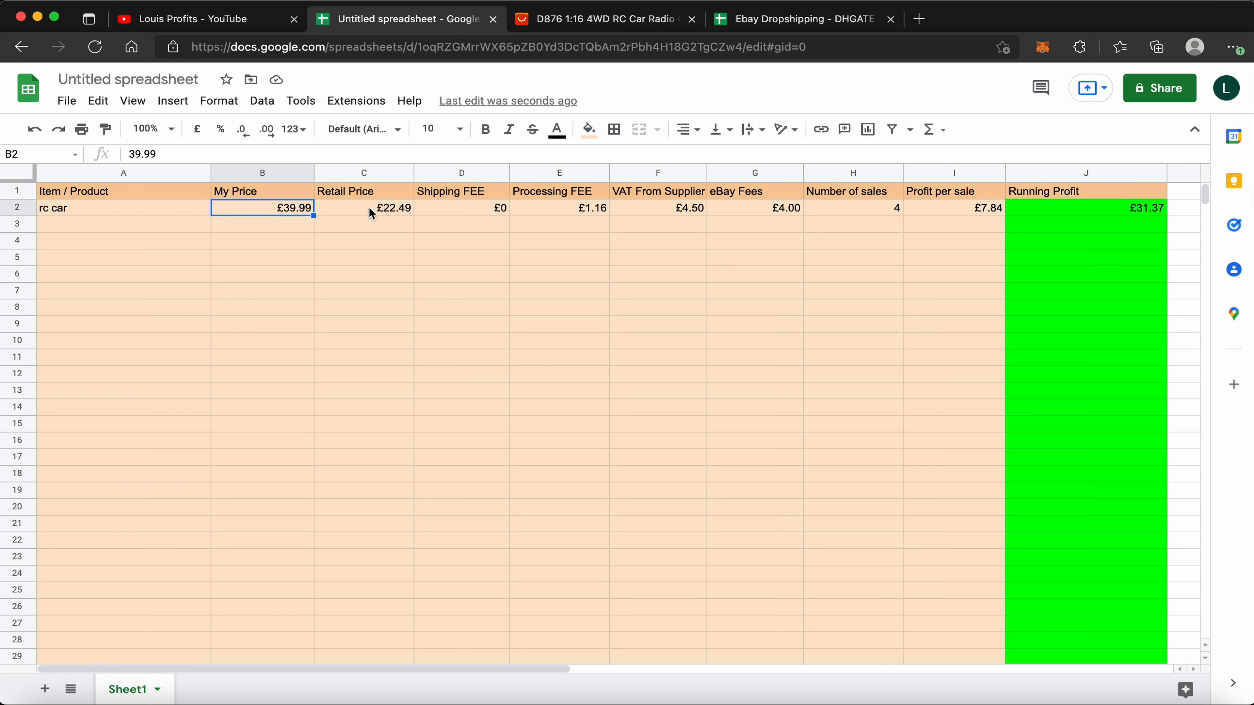
Fill the Processing FEE formula from E2 down to E21 and the VAT From Supplier formula from F2 down to F20
click(583, 211)
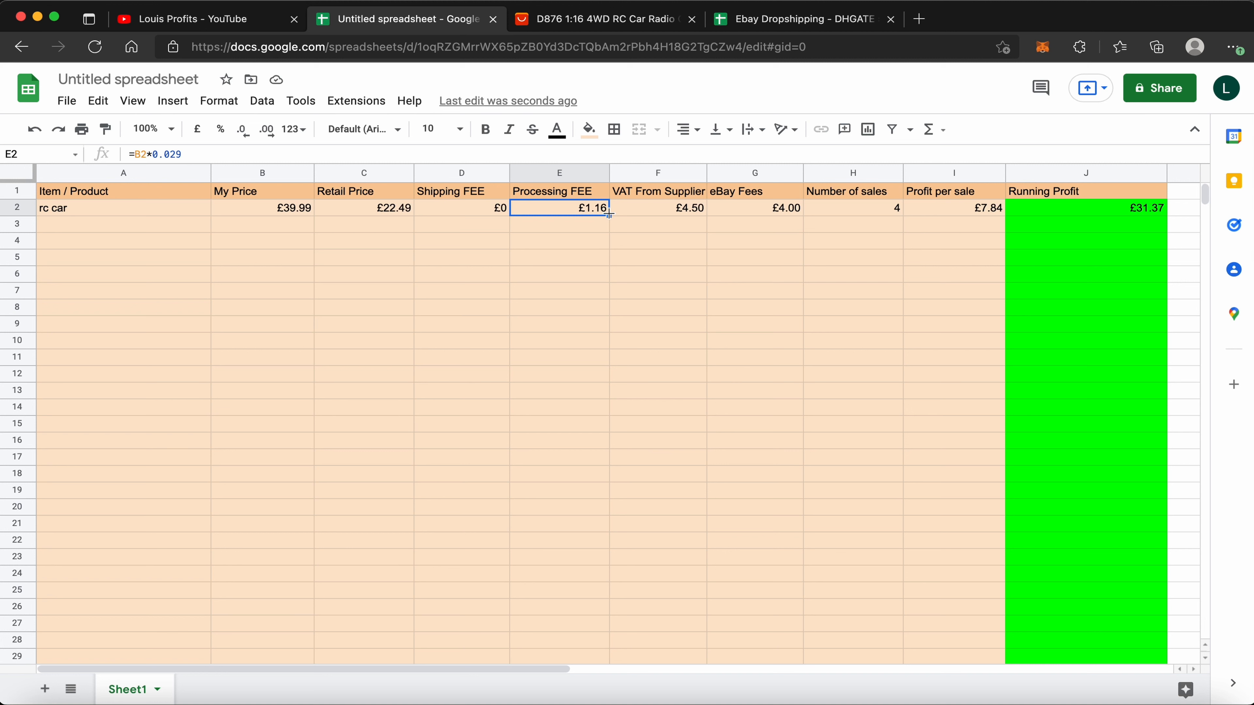
drag(609, 214, 571, 532)
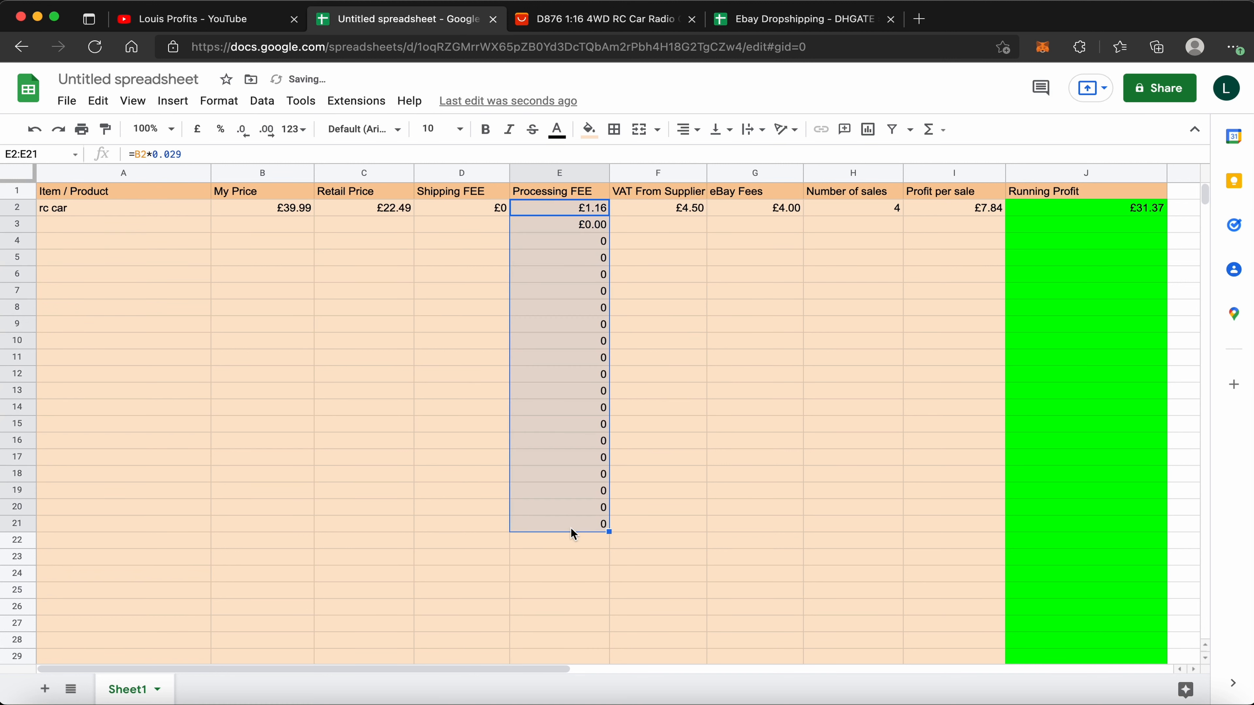
click(684, 210)
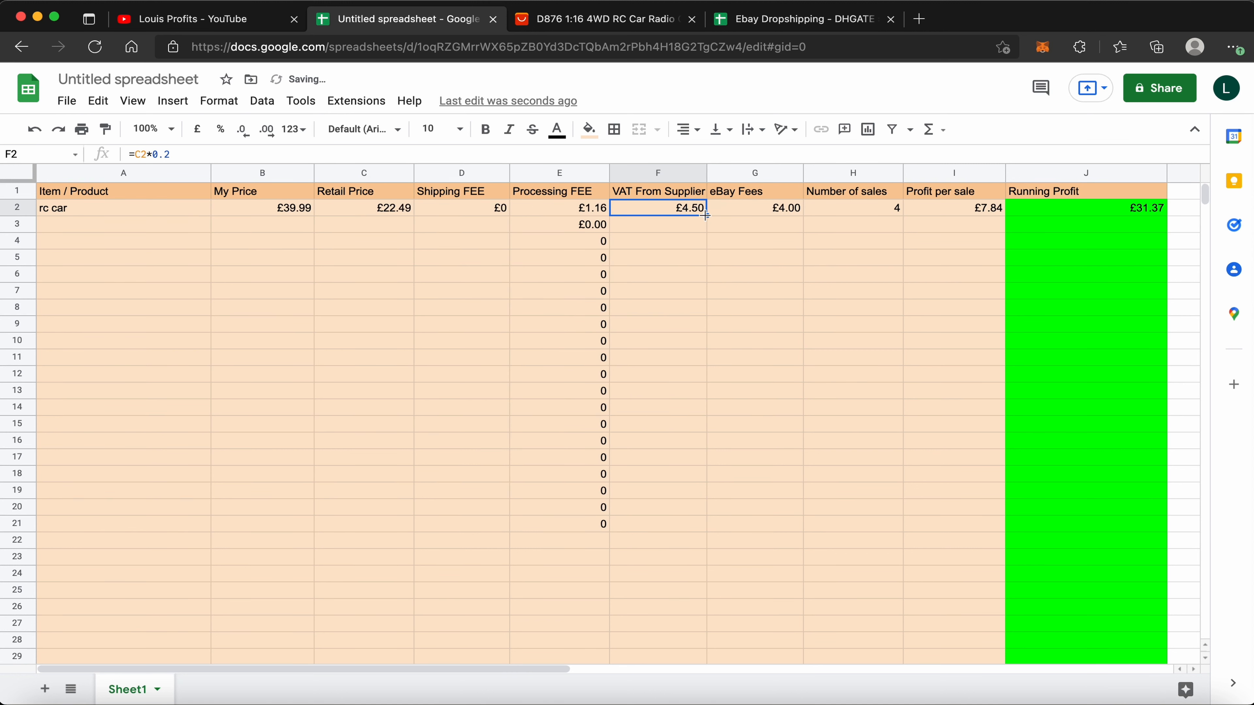
drag(705, 215, 661, 509)
Fill the eBay Fees formula from G2 down to G20 and copy the Number of sales value in H2 down to H20
click(794, 208)
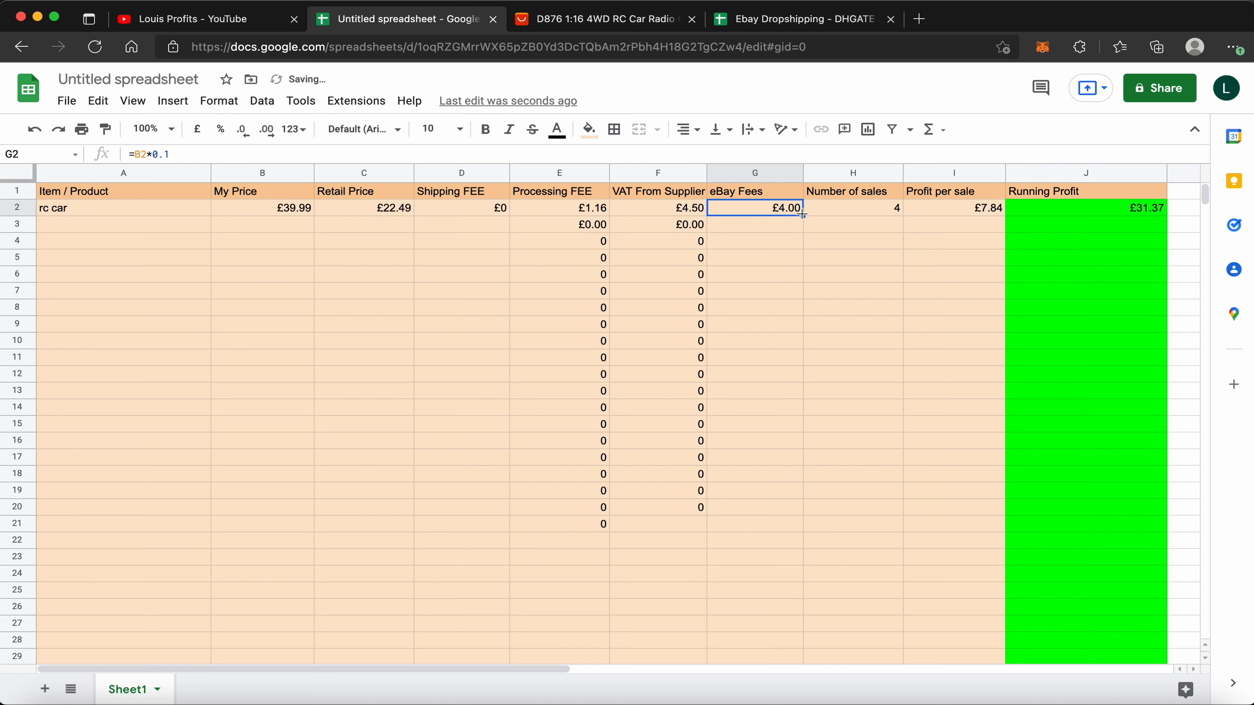
double_click(804, 217)
click(897, 213)
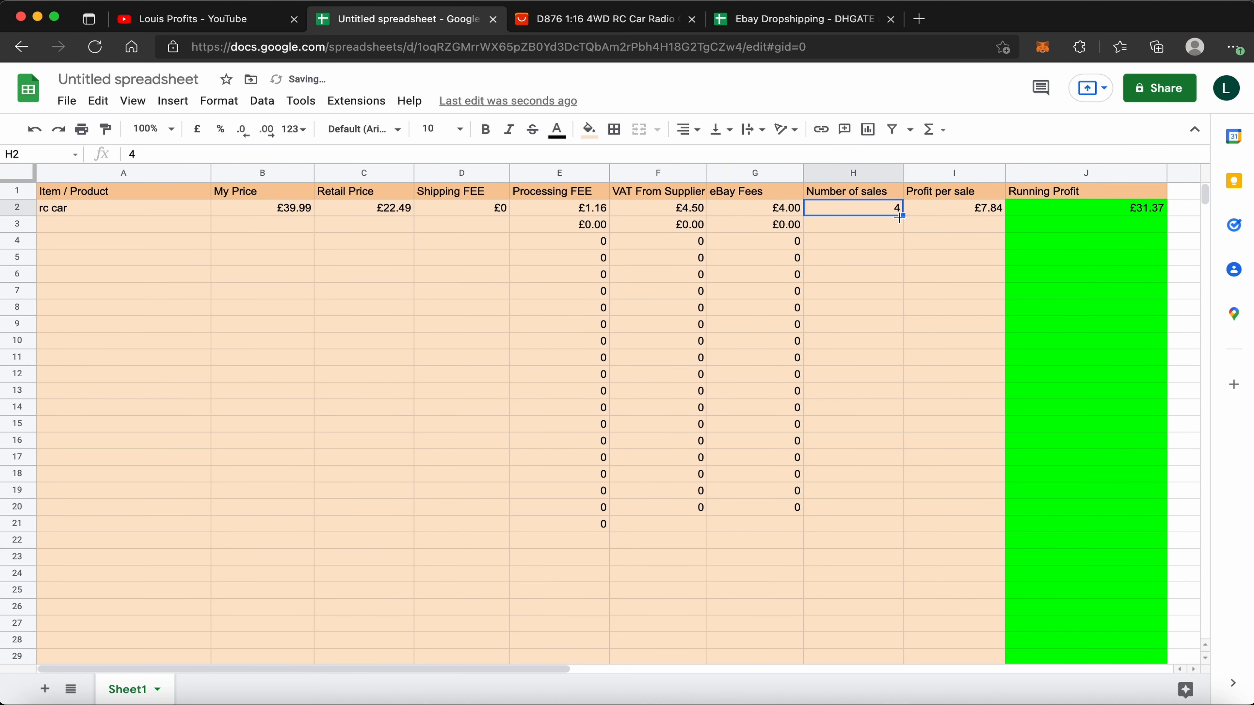
Fill the Profit per sale formula from I2 down to I20
click(980, 211)
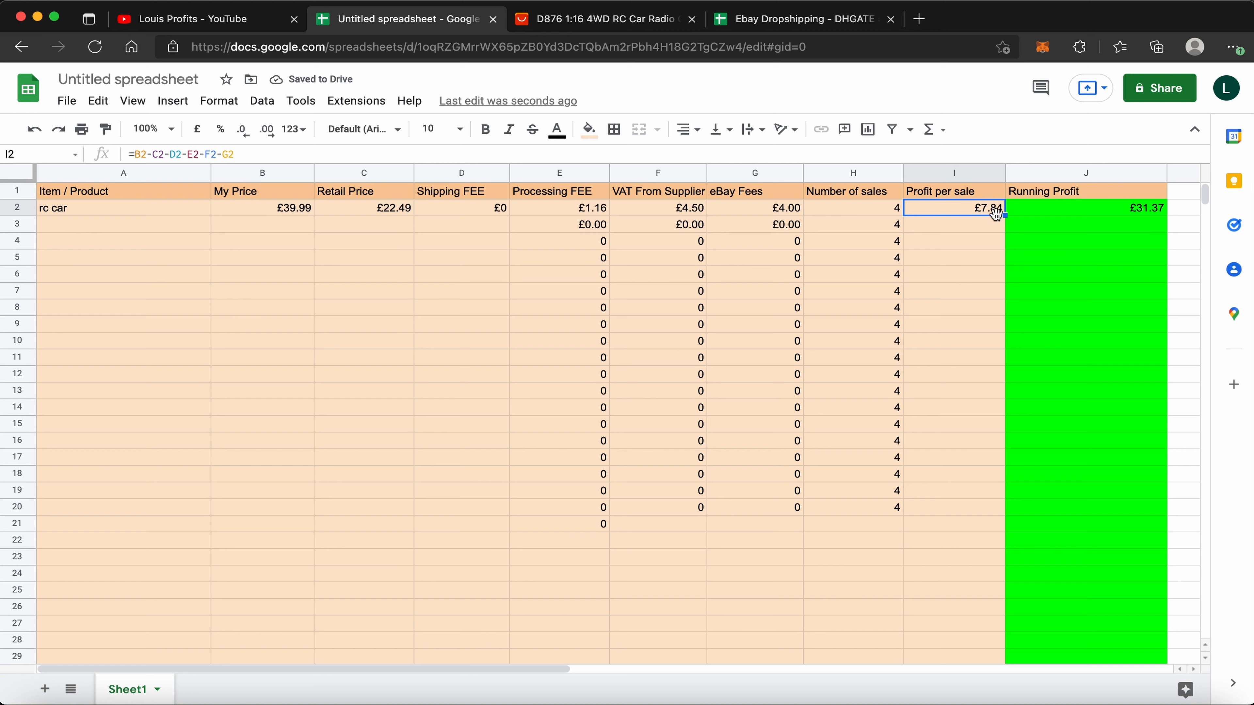
click(1003, 219)
click(999, 210)
double_click(1005, 216)
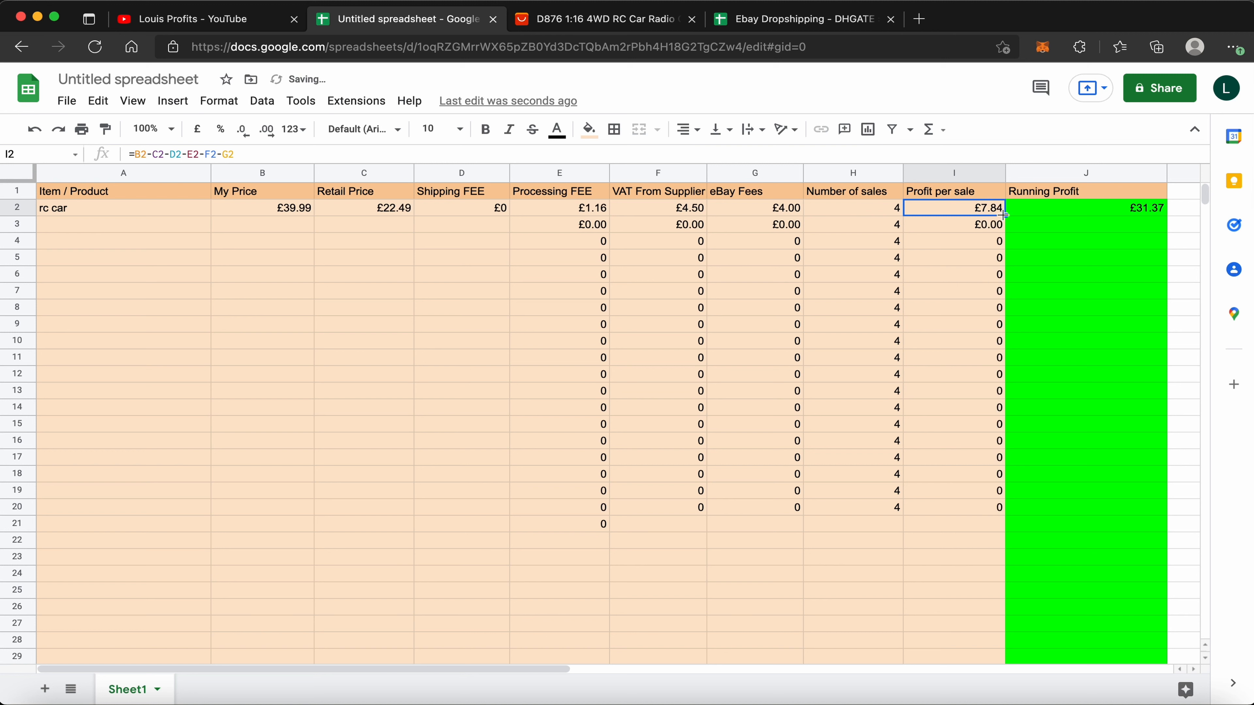
Fill the Running Profit formula from J2 down to J20
click(1160, 208)
double_click(1166, 216)
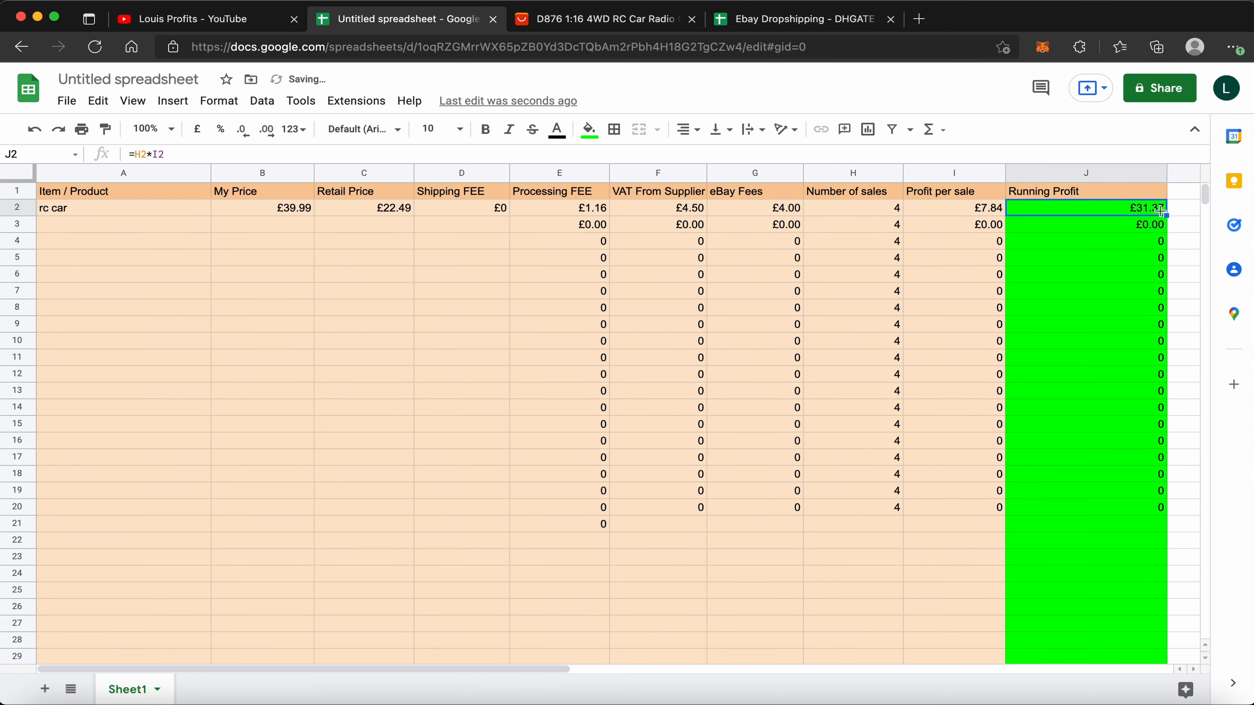
Apply the custom £ currency format with two decimals to cells B2:J20
drag(71, 216, 709, 477)
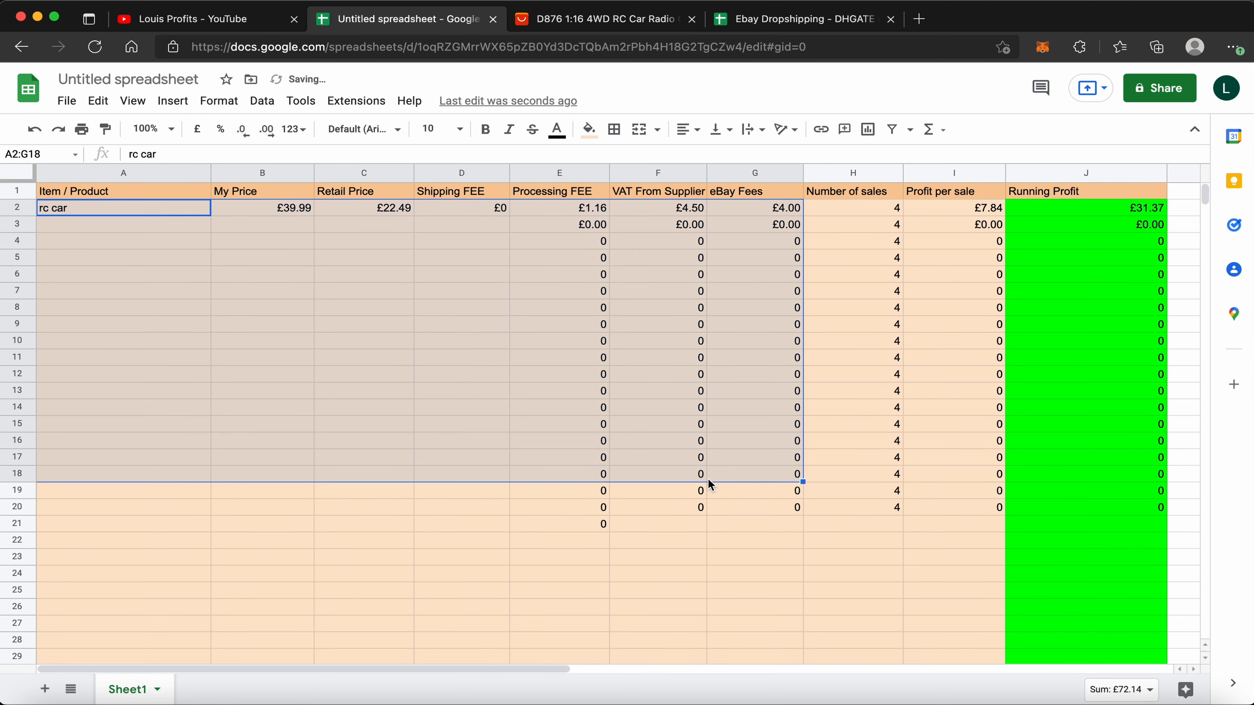
click(709, 477)
mouse_move(261, 207)
mouse_down()
mouse_move(1163, 560)
mouse_move(1141, 507)
mouse_up()
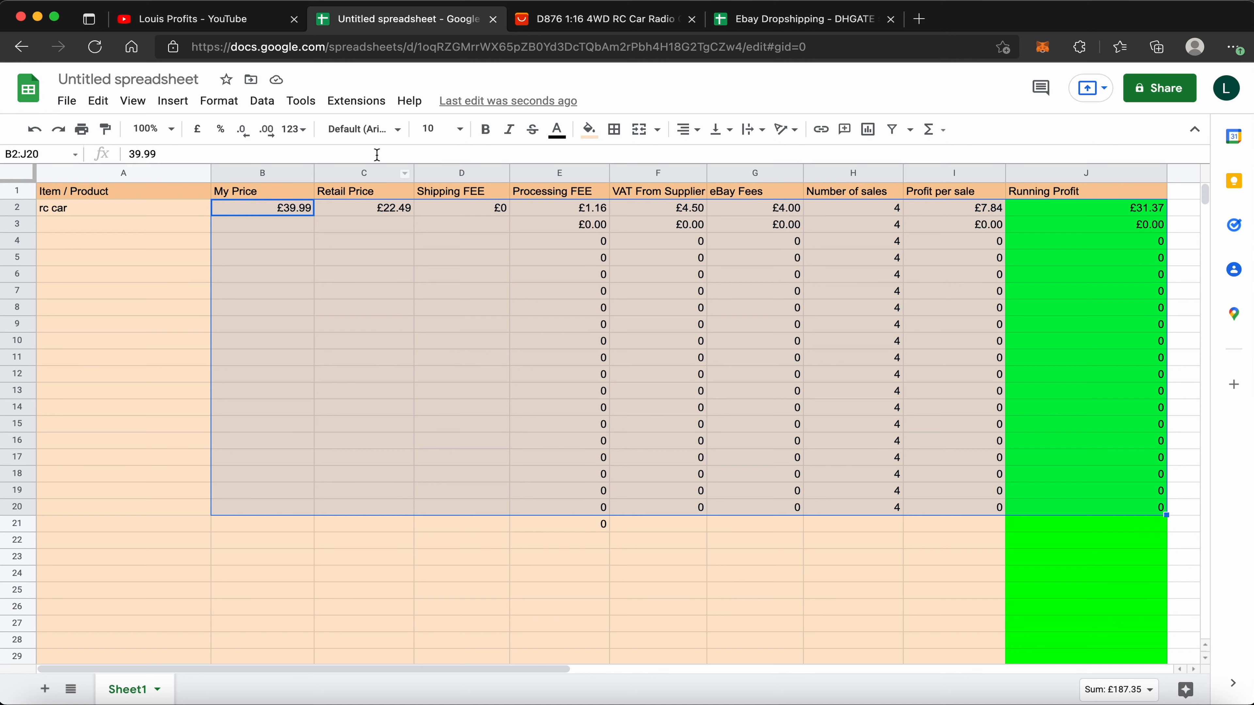
click(173, 100)
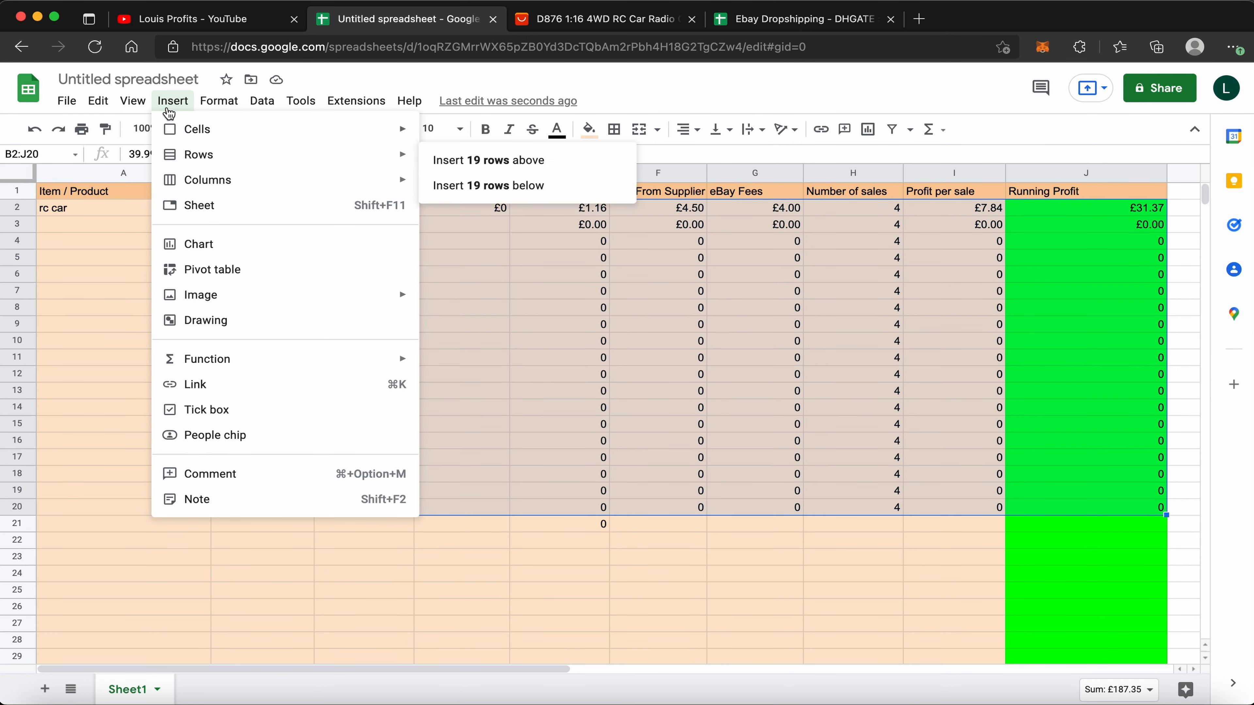
mouse_move(133, 104)
mouse_move(219, 102)
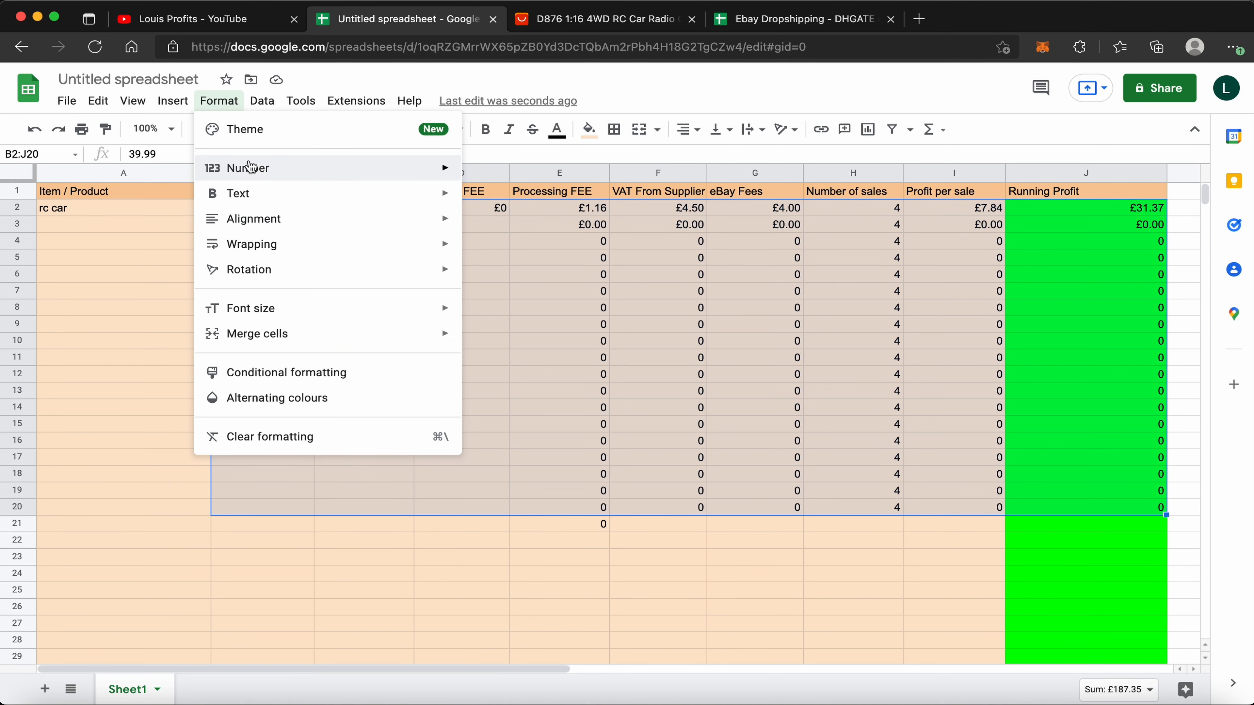
mouse_move(252, 168)
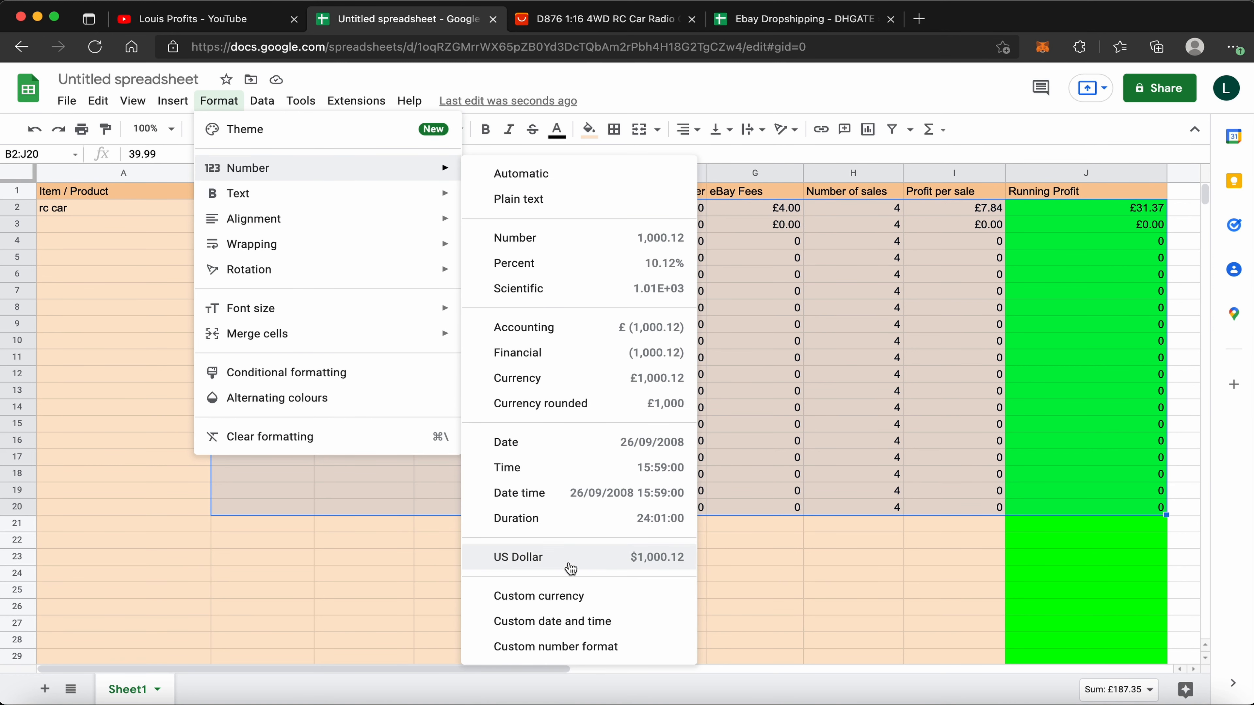
click(559, 597)
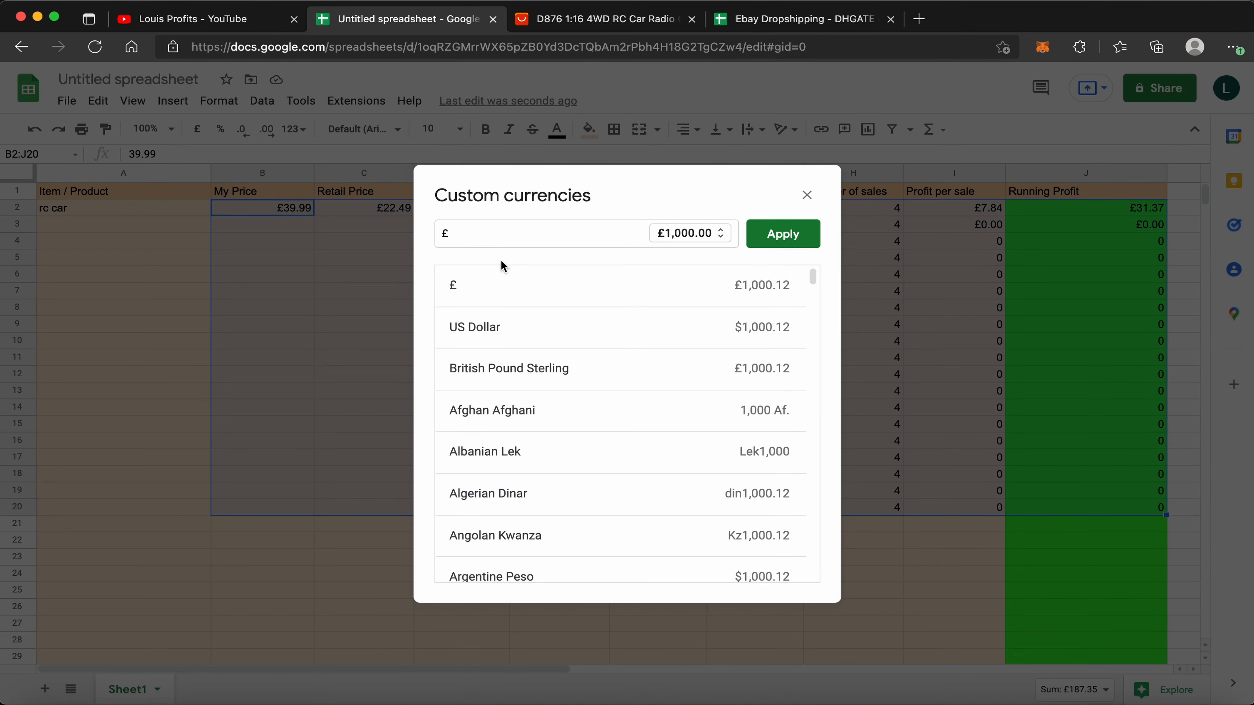
click(790, 237)
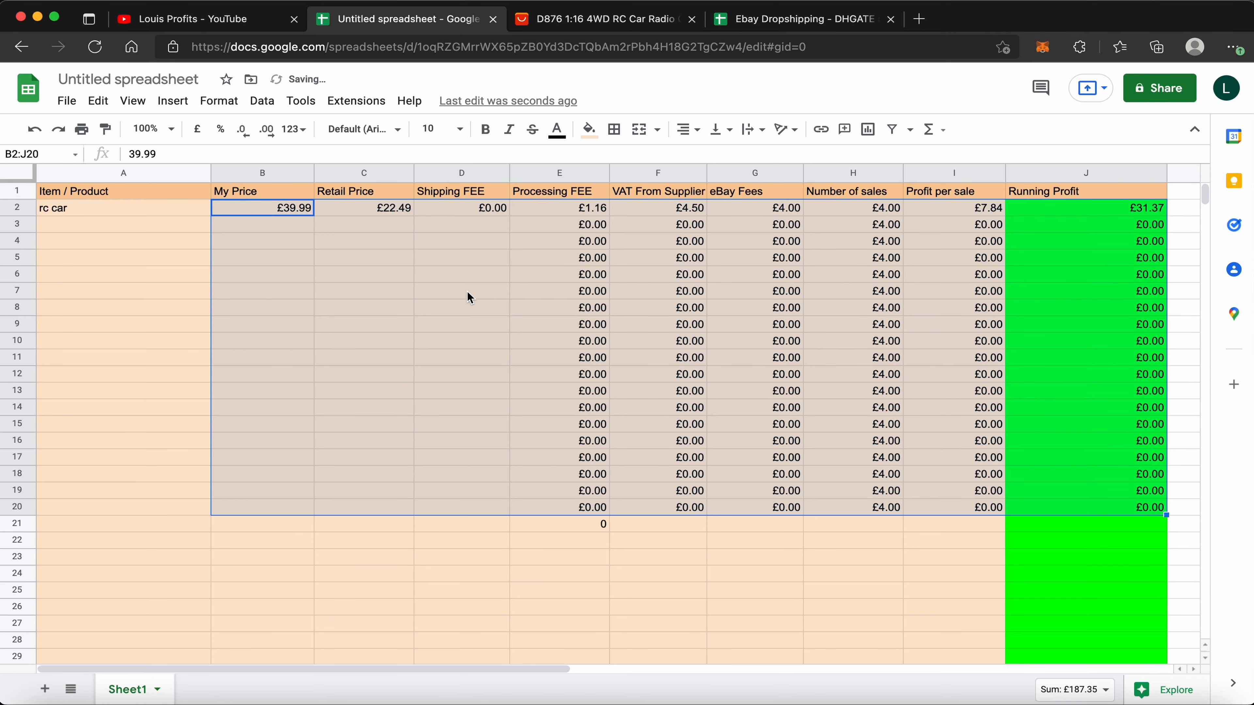
click(642, 371)
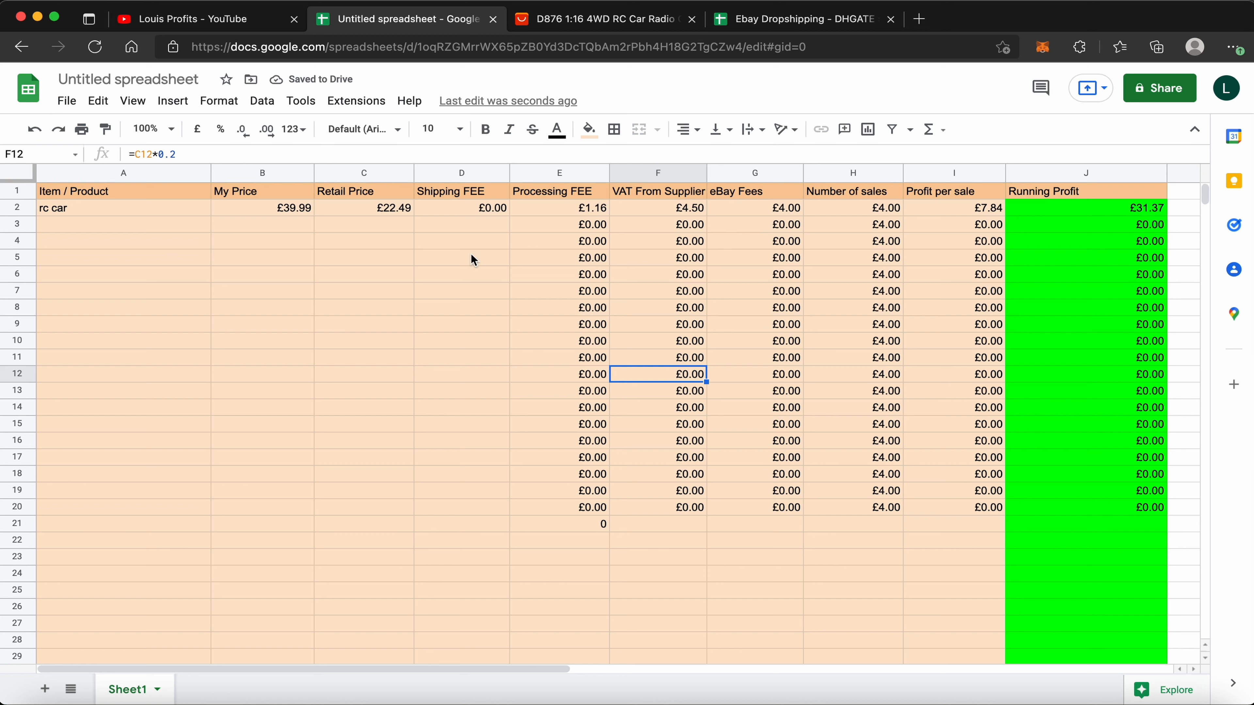
Try a Shipping FEE of 1 in D4 and clear the cell again
double_click(459, 242)
text(1)
key(Return)
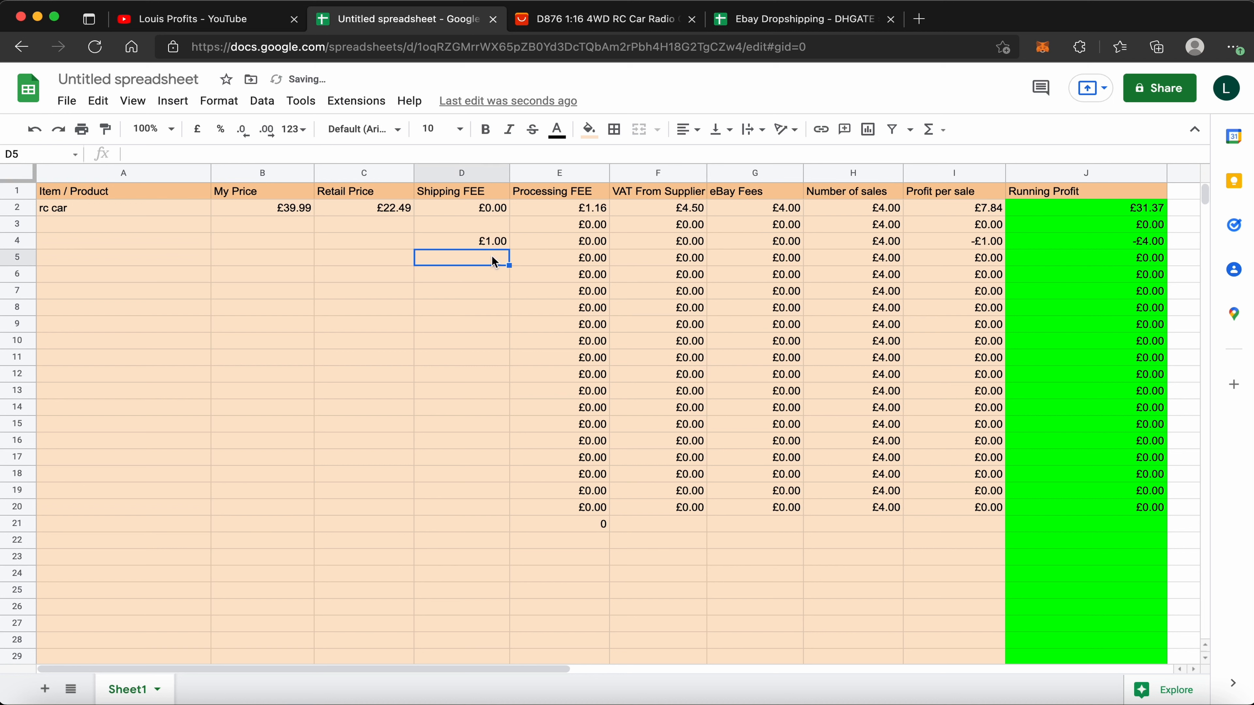
double_click(479, 242)
key(BackSpace)
key(Return)
Copy the rc car's Shipping FEE value from D2 down to D20
click(470, 219)
click(504, 212)
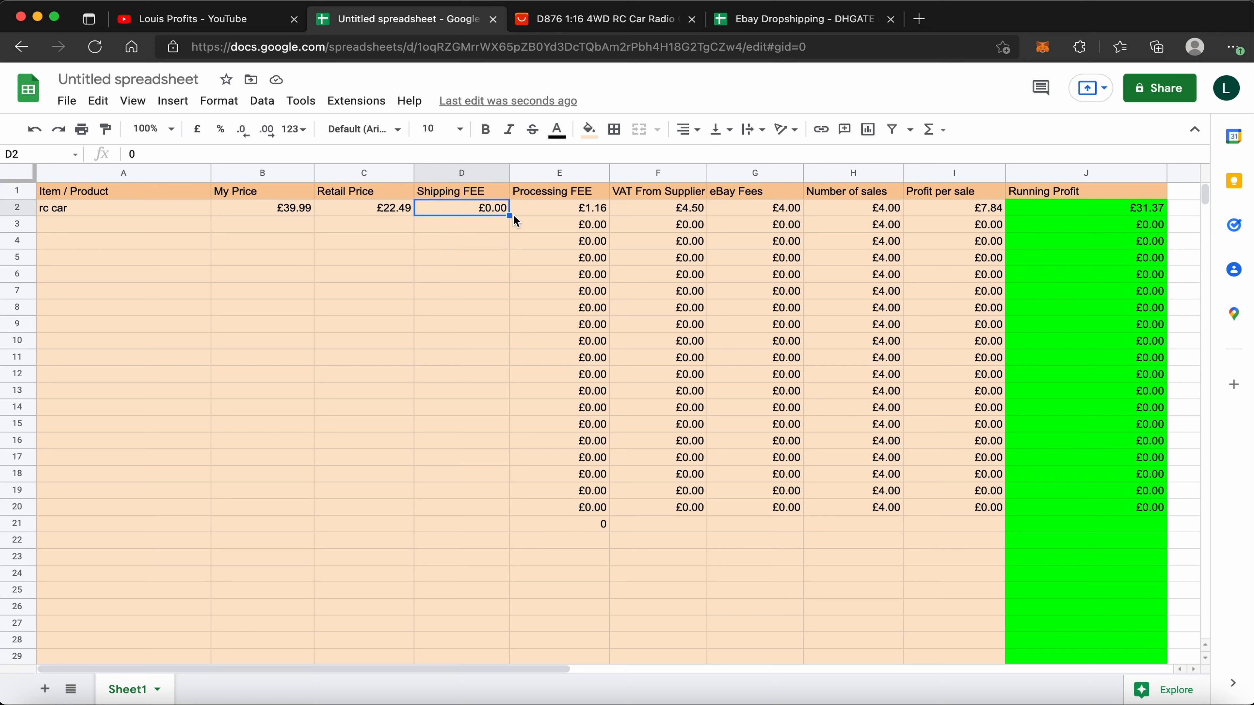
click(513, 214)
click(494, 213)
drag(510, 215, 505, 512)
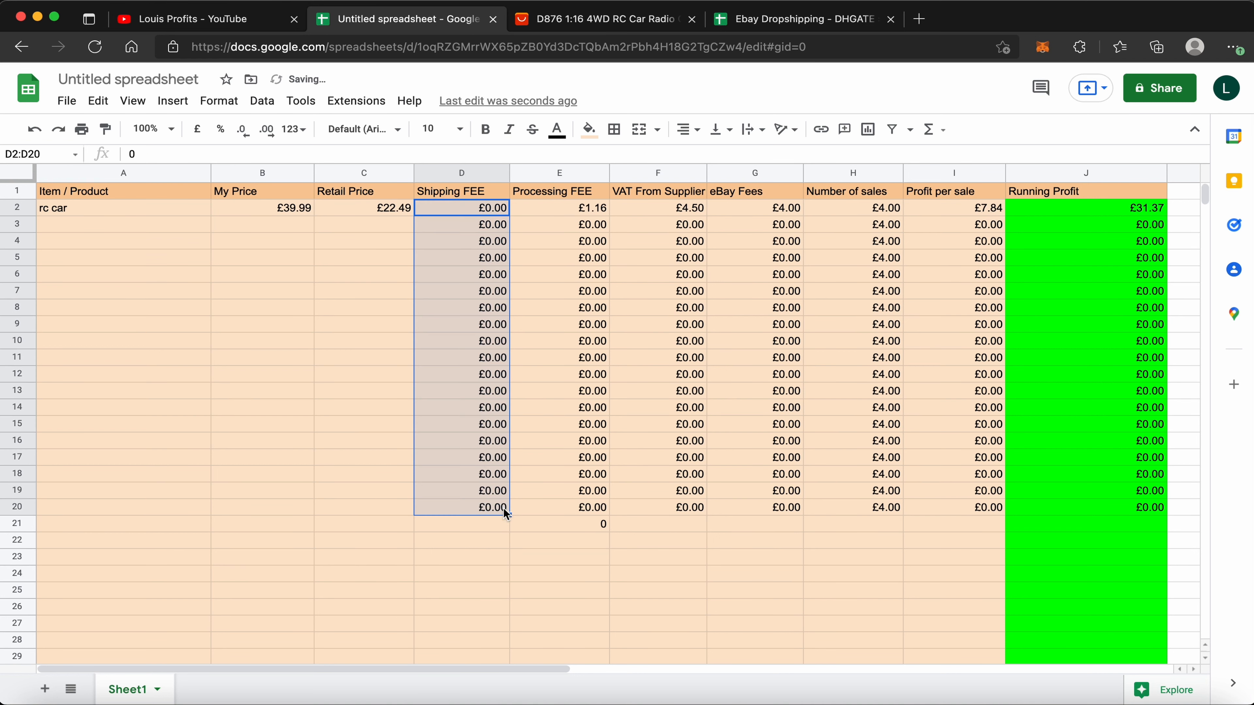
click(481, 442)
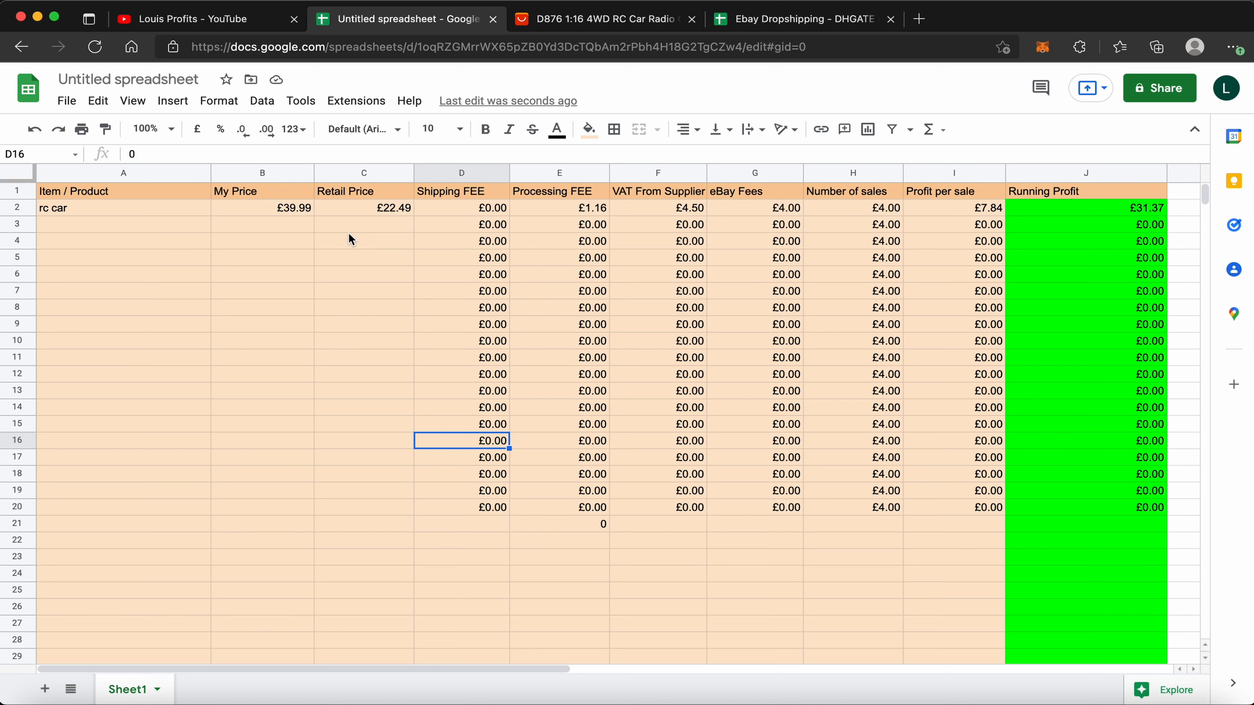
Enter "rc caer 2" as the second product name in A3
double_click(130, 230)
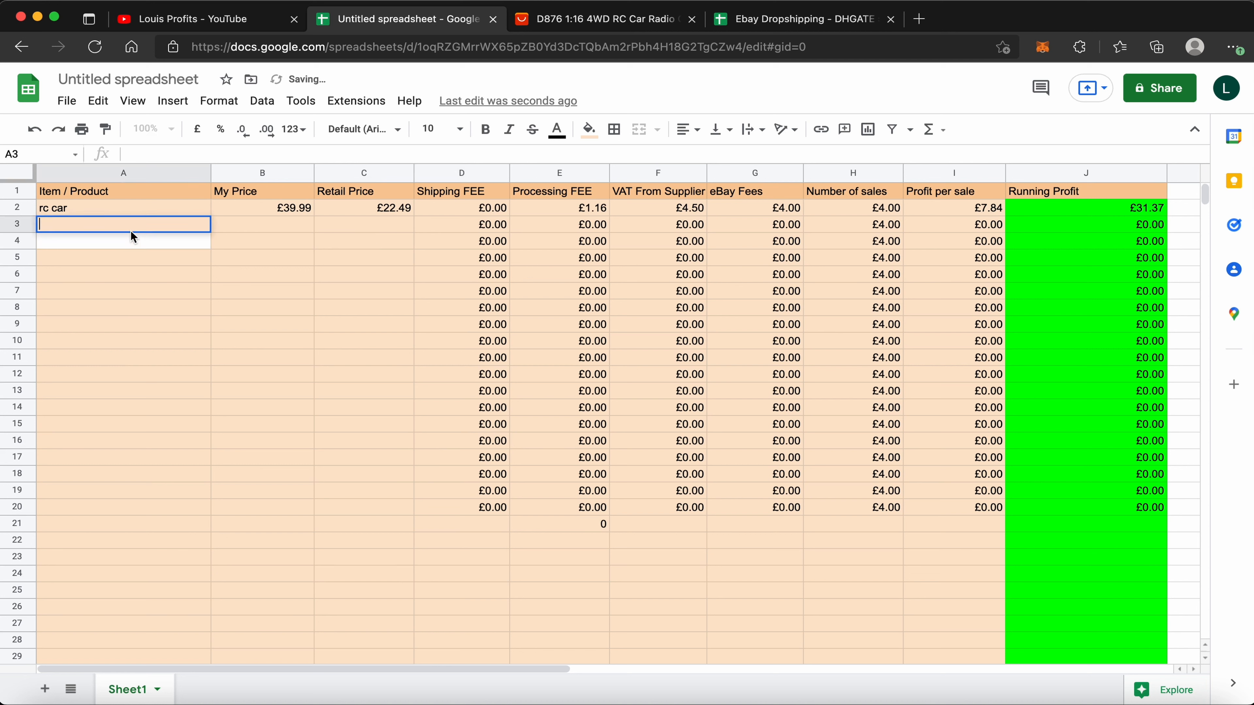
text(r)
key(BackSpace)
key(BackSpace)
text(t)
key(BackSpace)
text(rc caer 2)
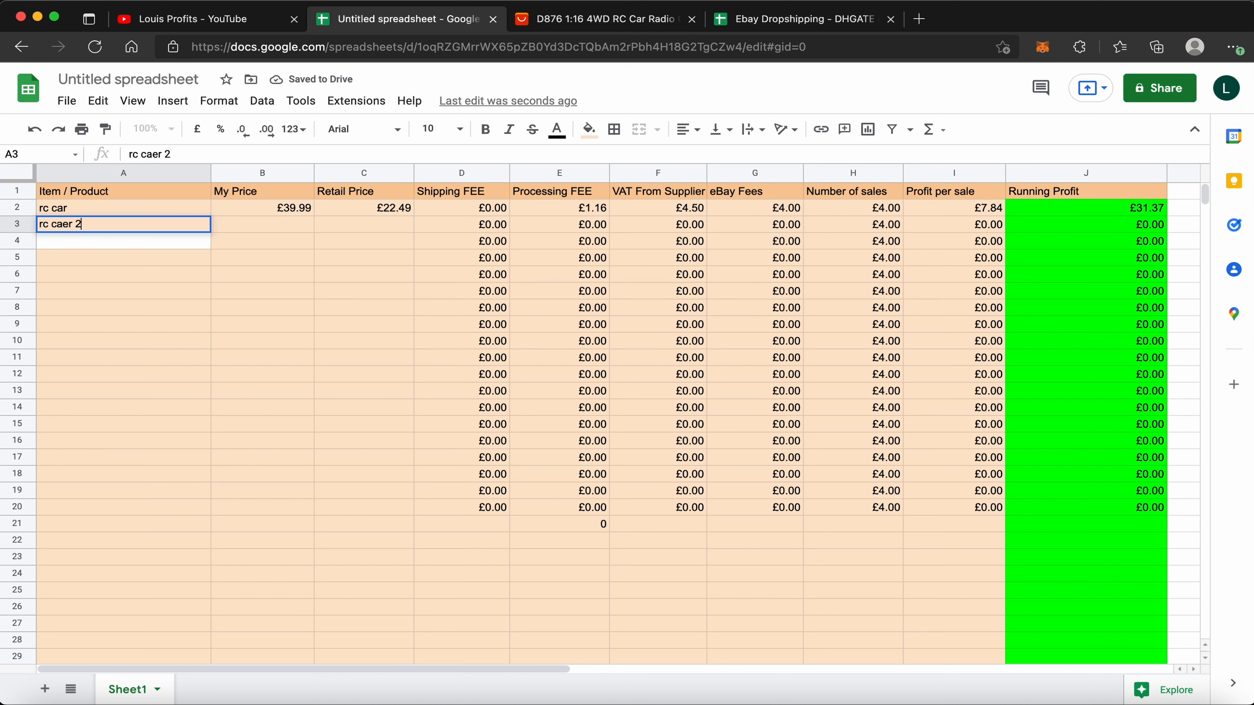
key(Return)
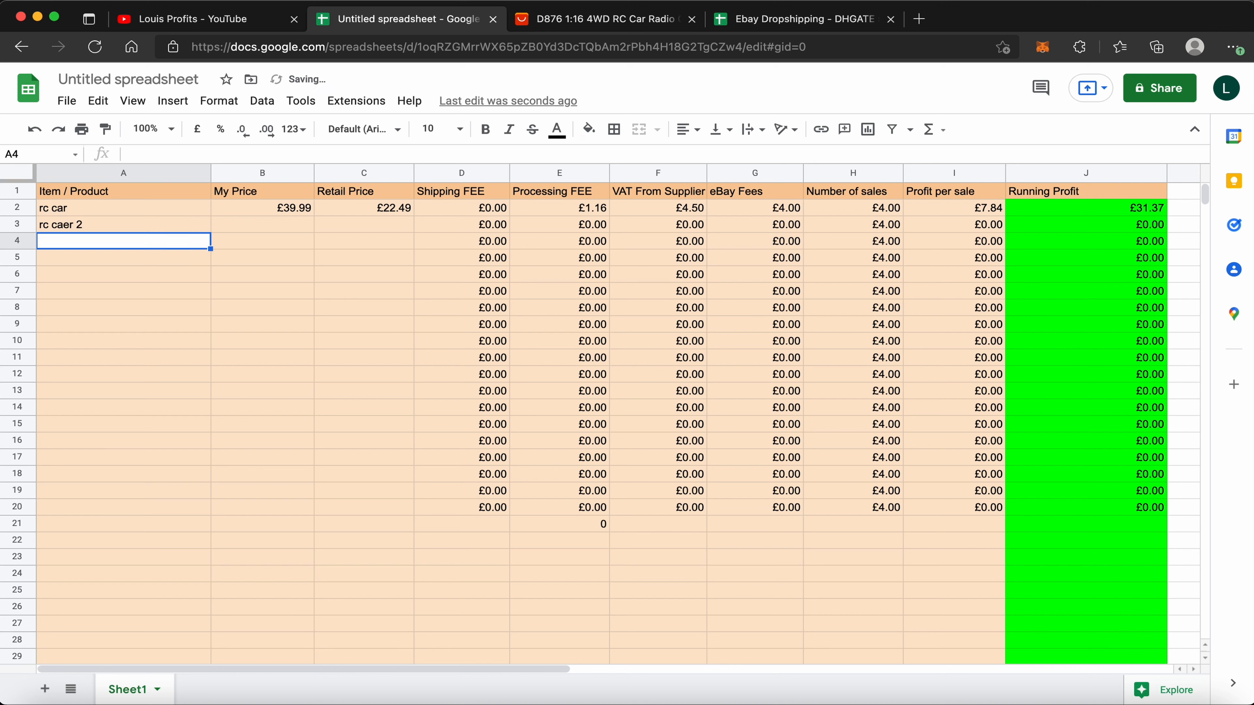
Set the second product's My Price in B3 to £59.99 and its Retail Price in C3 to £29.99
click(247, 238)
text(£)
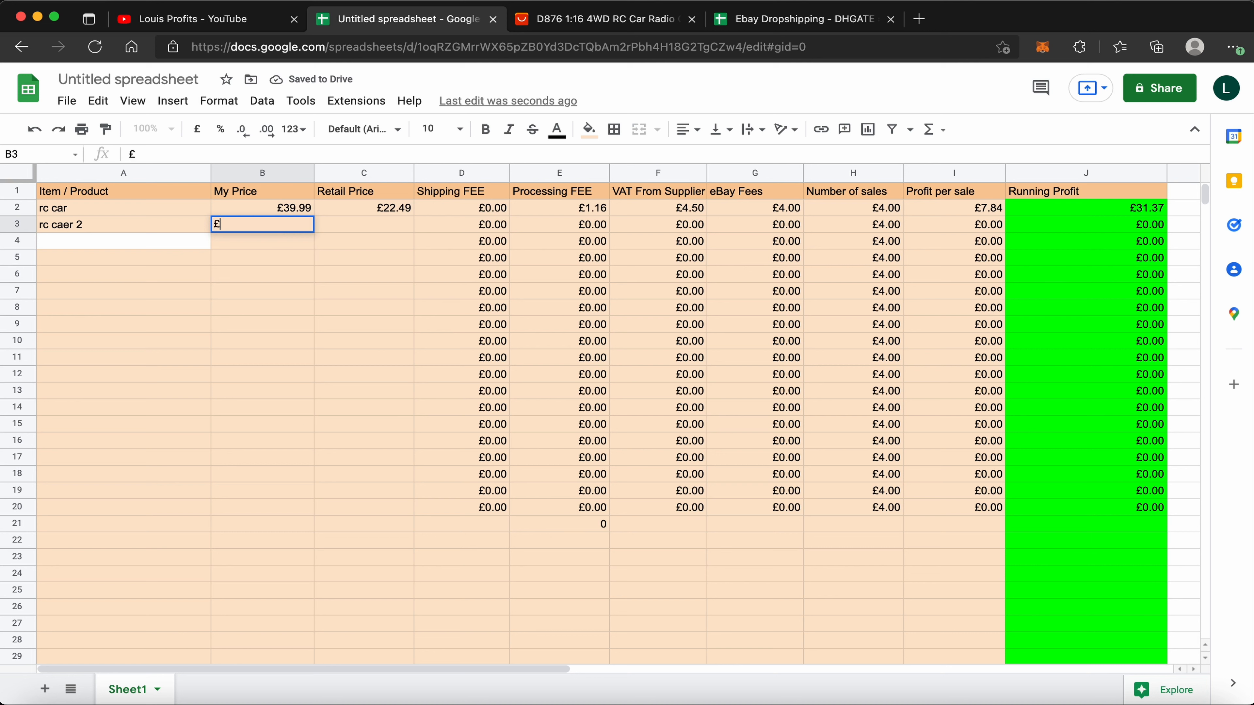
text(59.99)
key(Return)
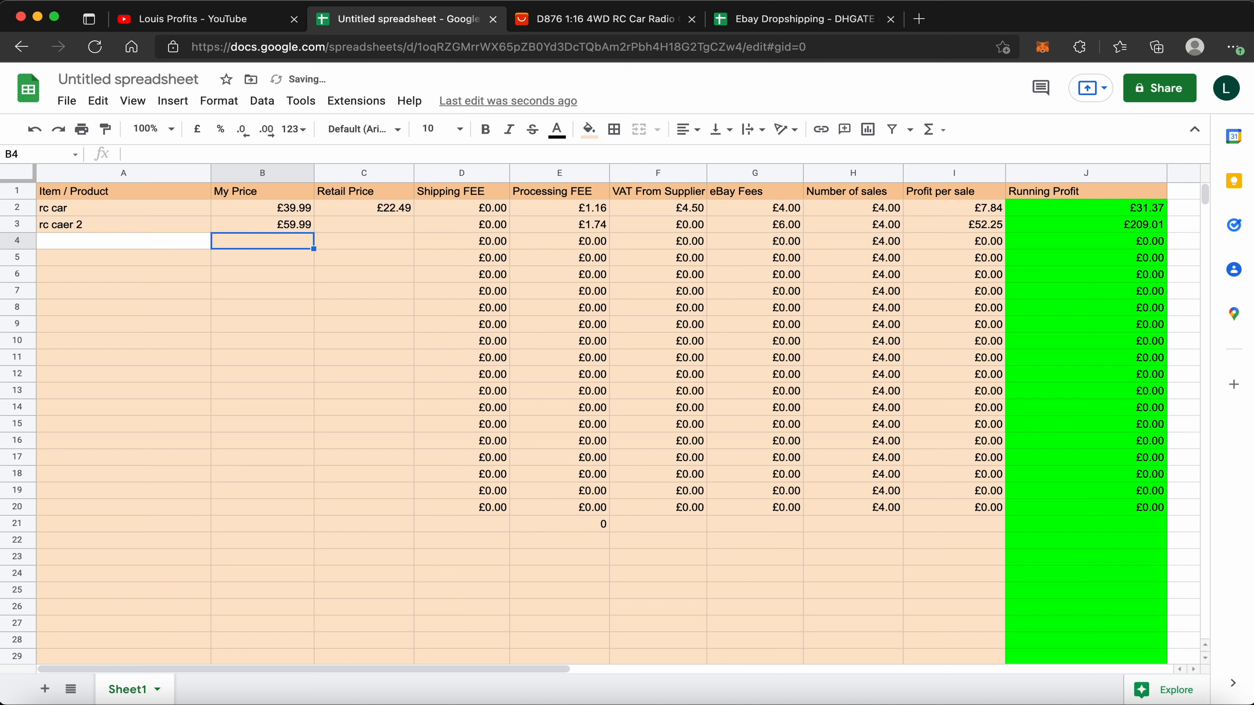
click(353, 227)
text(£29.99)
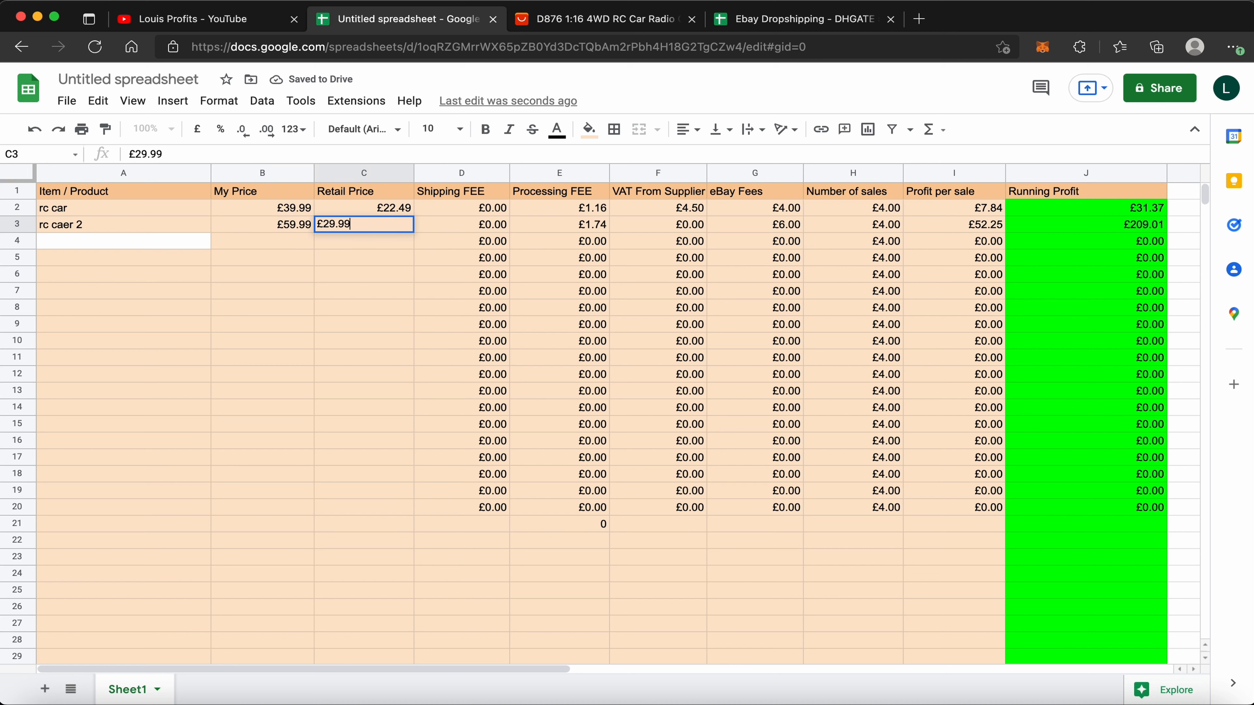
key(Return)
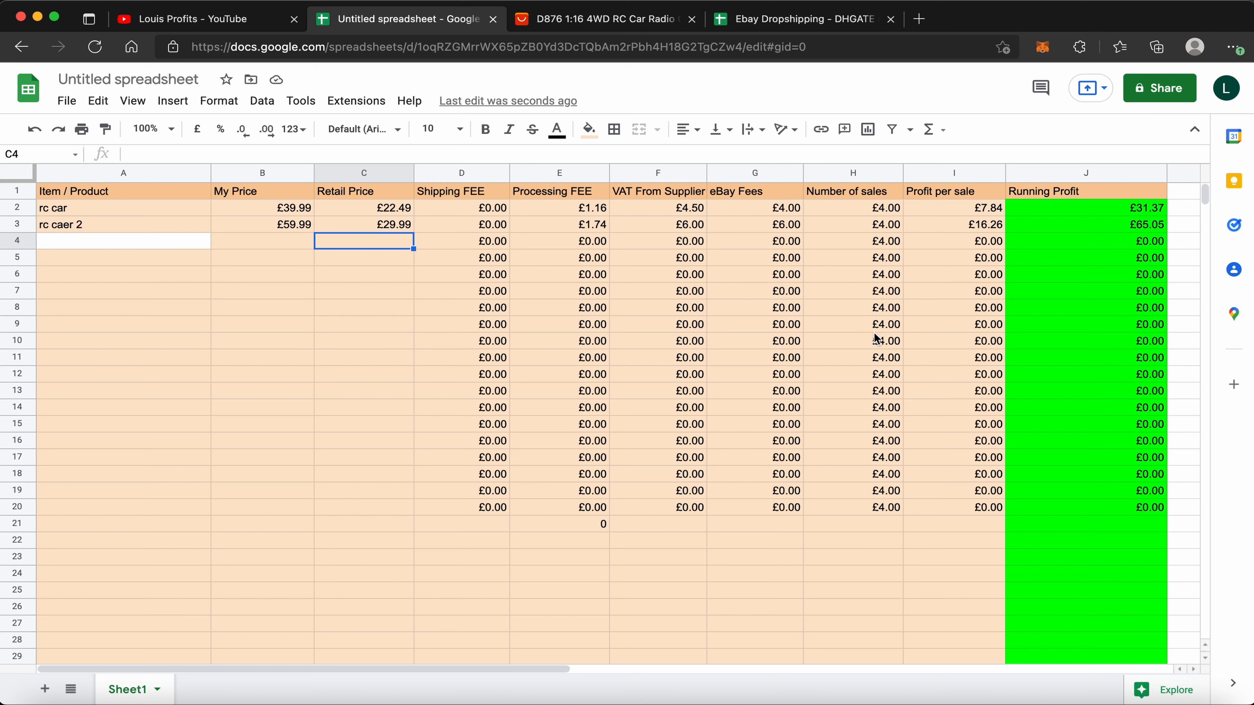
Total the Running Profit column in J46, the last green cell, with a SUM of J2:J20
scroll(873, 340, down, 2)
scroll(1103, 414, down, 3)
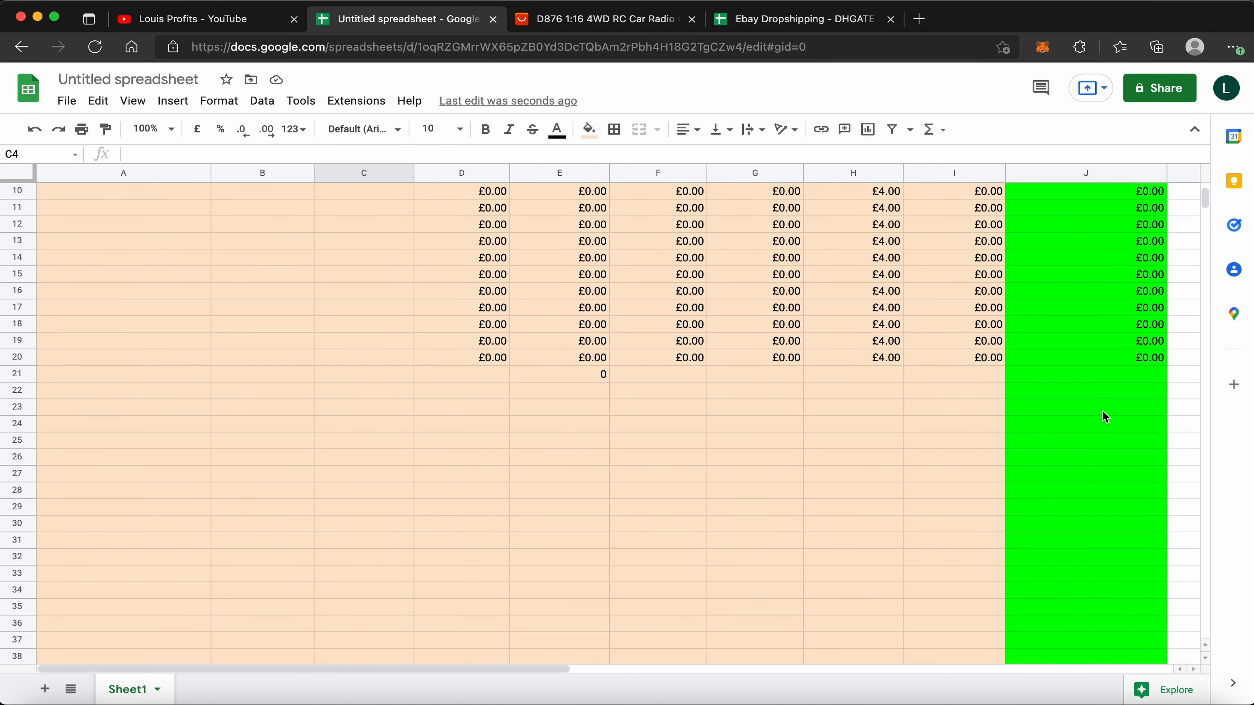
scroll(1103, 414, up, 4)
scroll(1161, 390, down, 7)
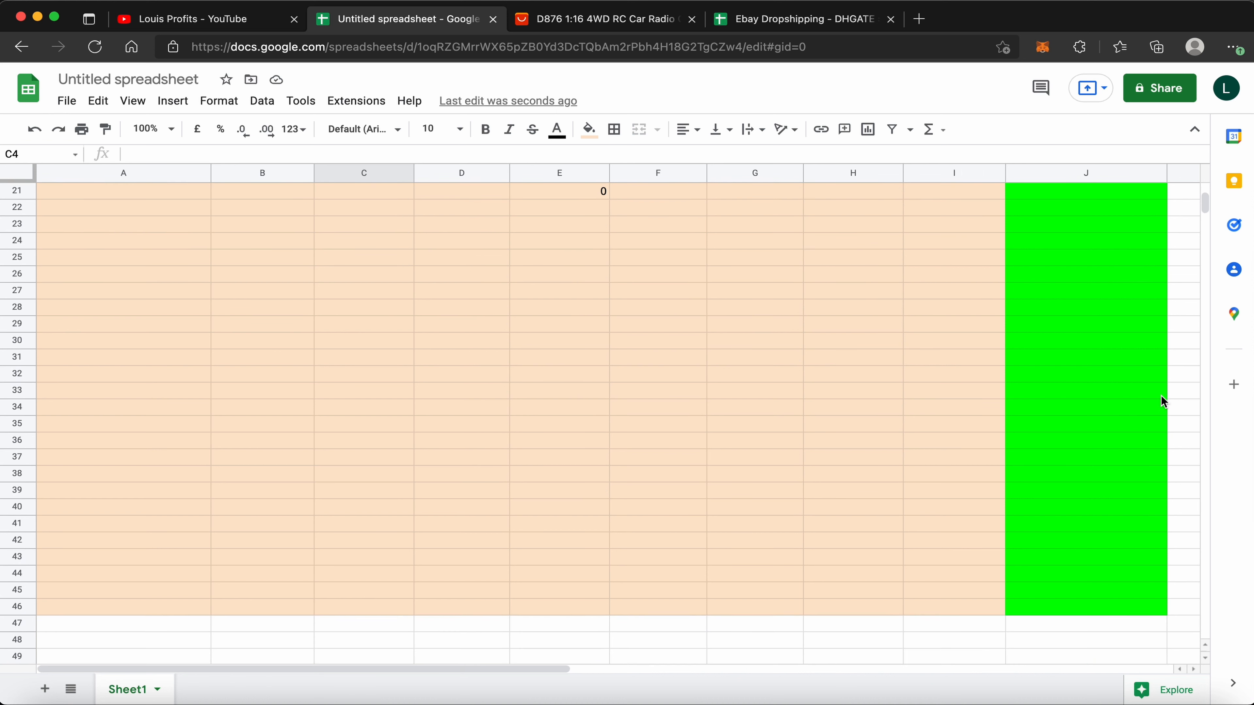
scroll(1096, 303, up, 2)
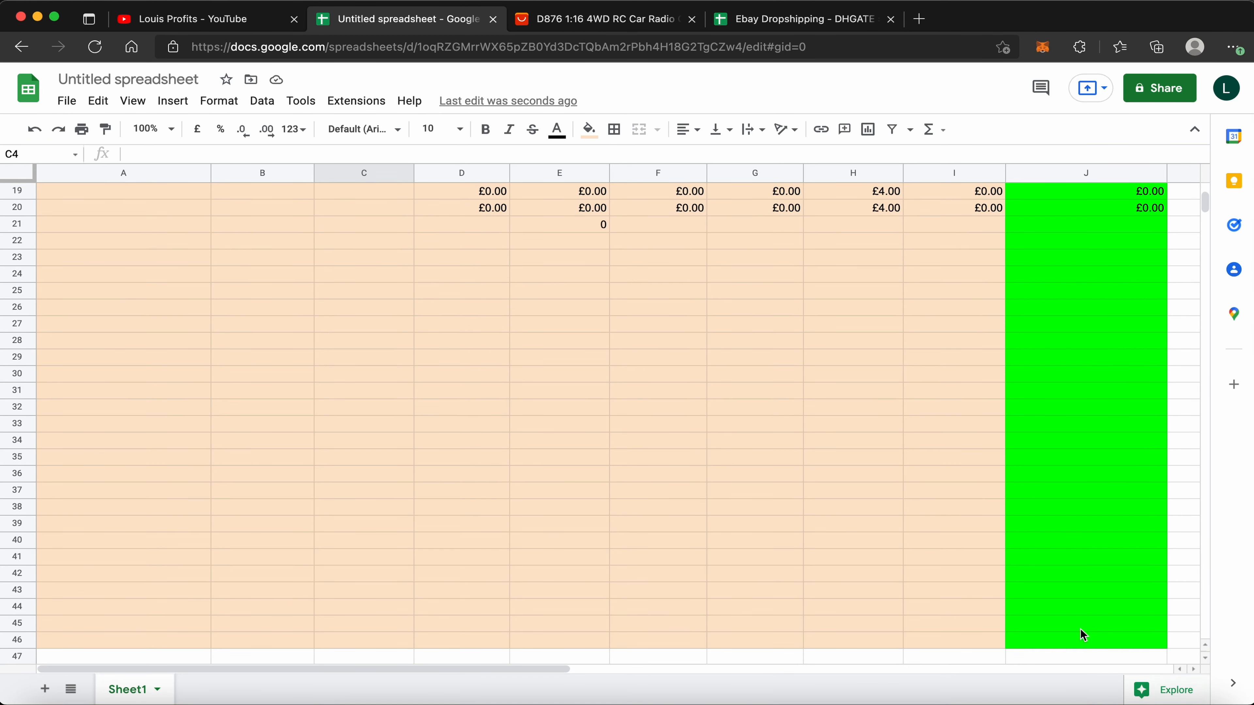
click(1057, 654)
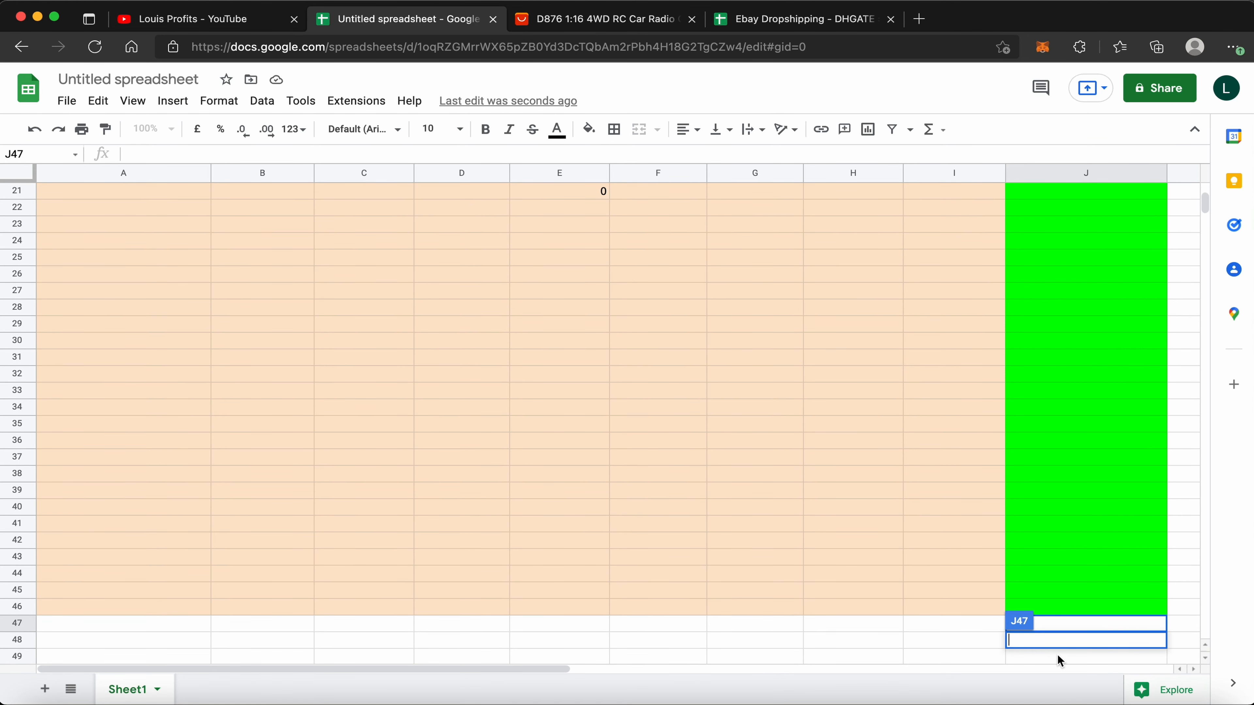
key(Up)
text(=)
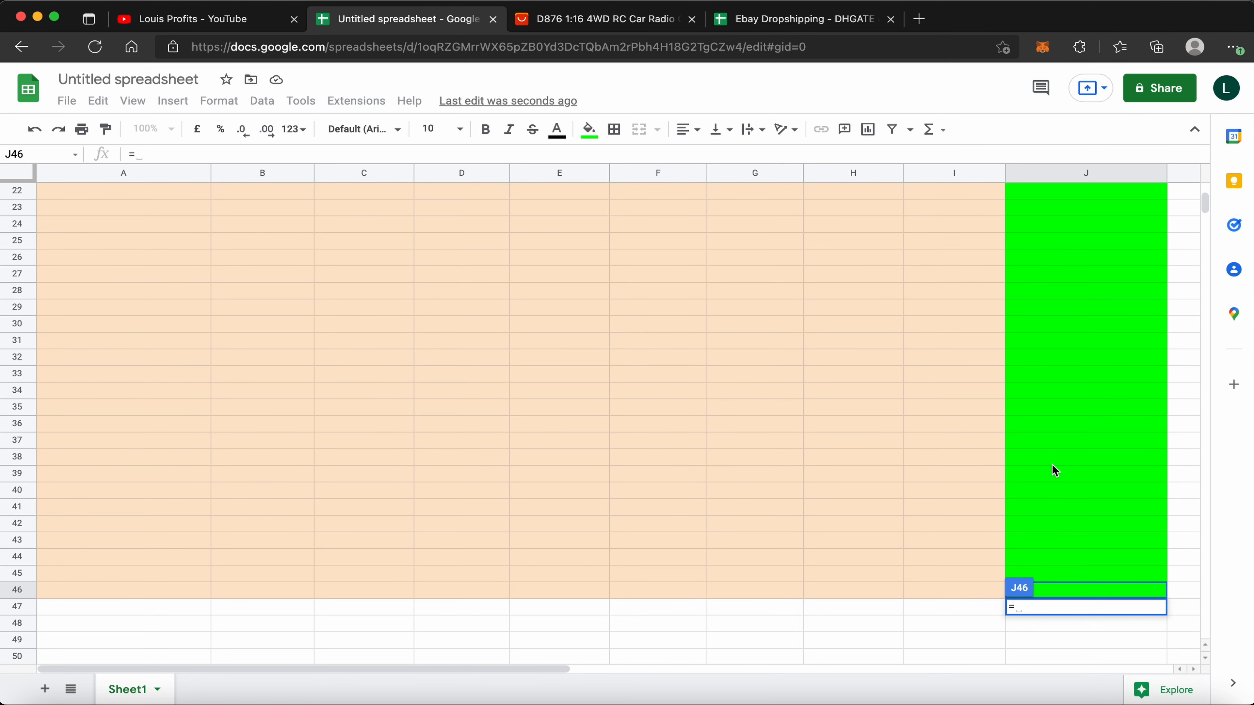
text(sum()
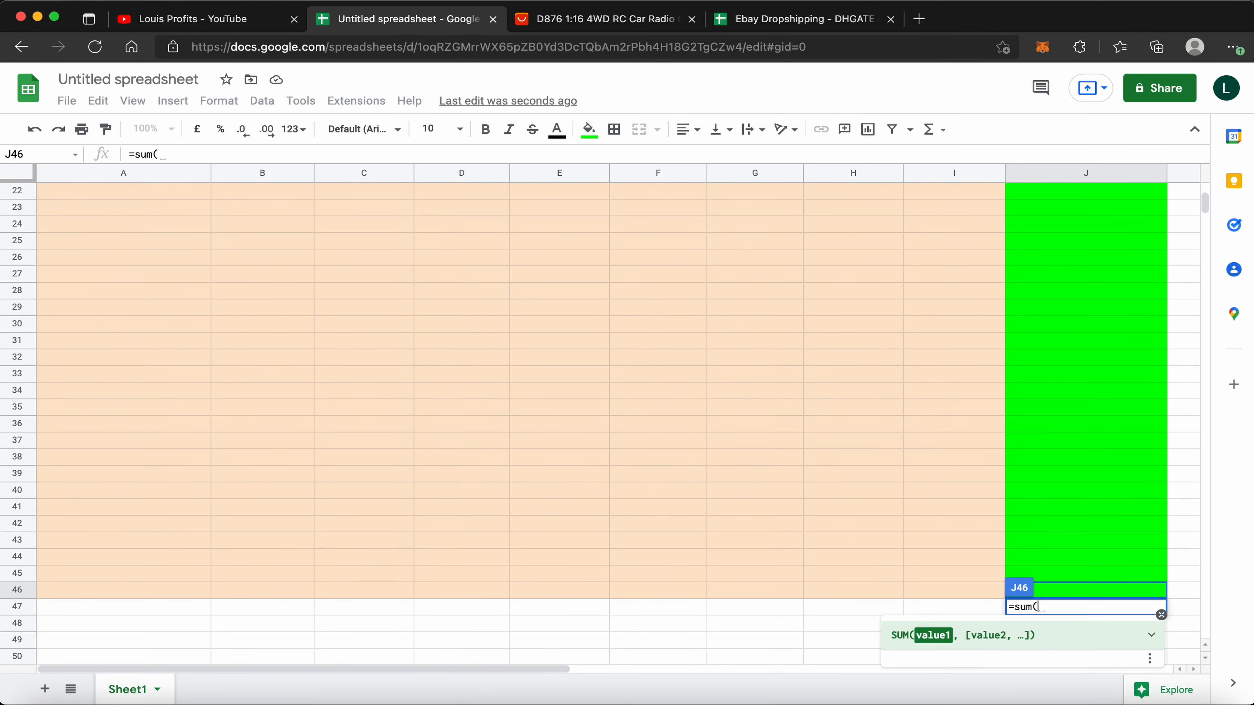
scroll(1048, 330, up, 10)
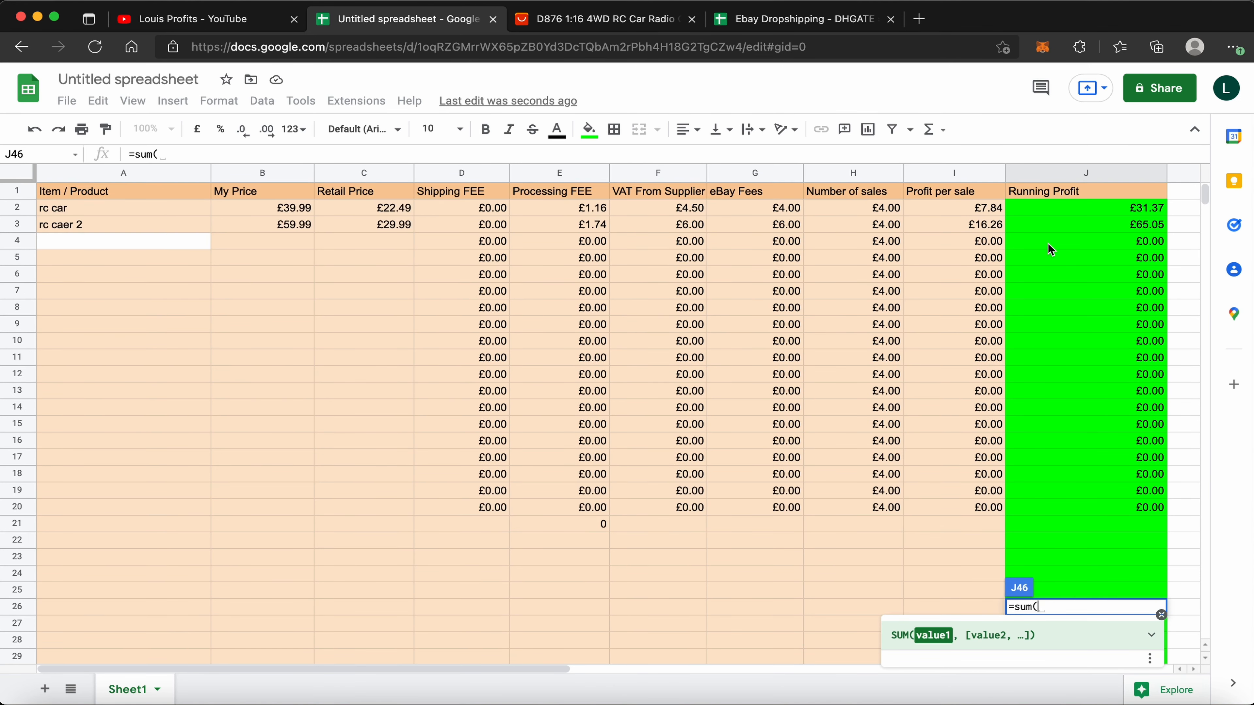
drag(1091, 207, 1093, 506)
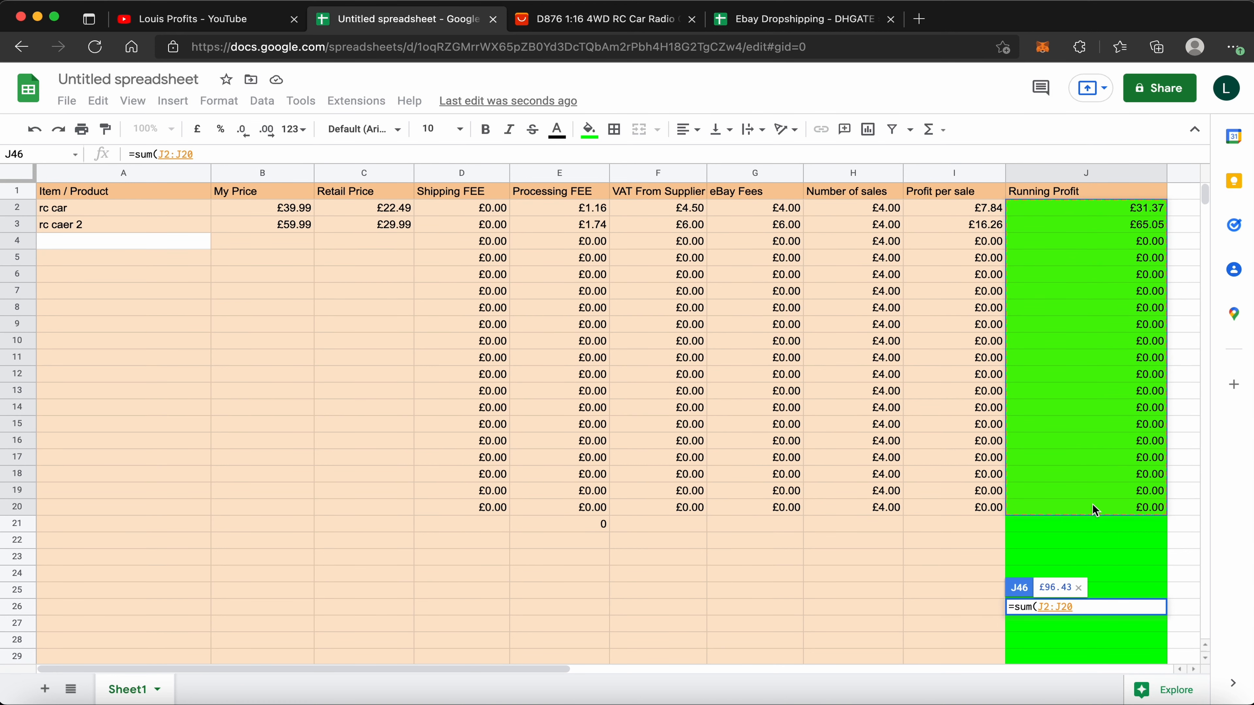
key(Return)
scroll(1135, 326, up, 10)
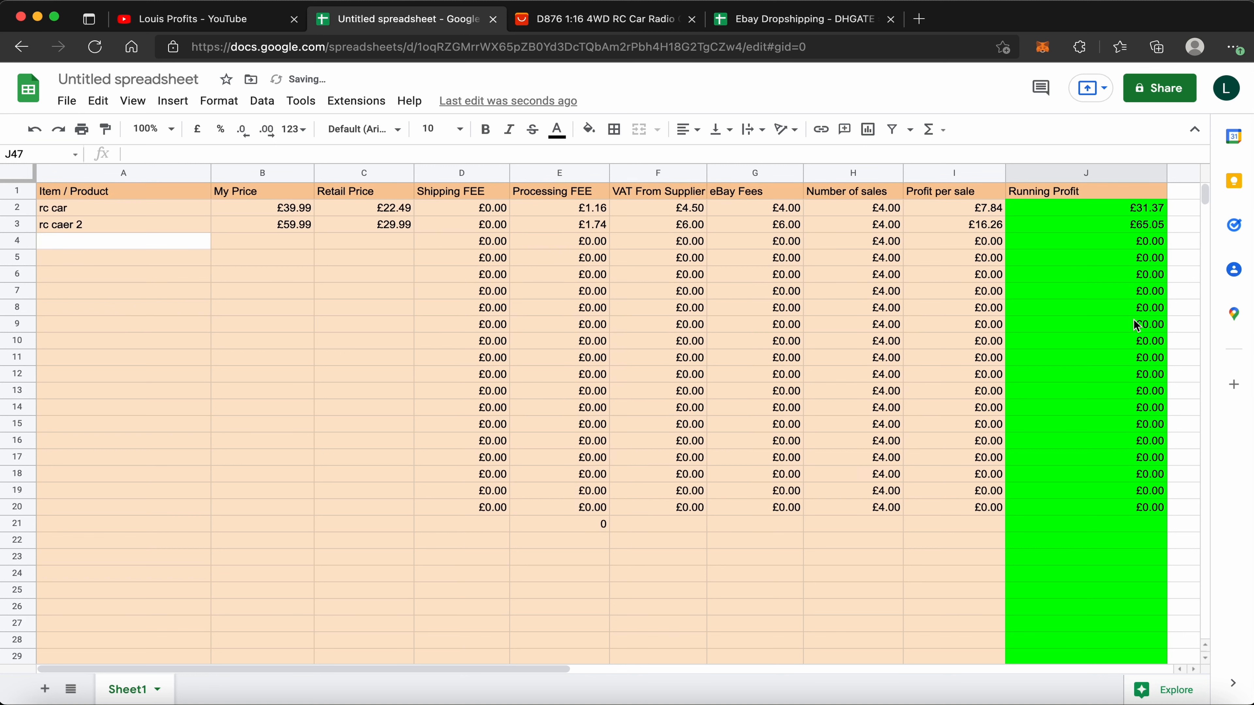
scroll(1119, 206, down, 10)
scroll(1126, 297, up, 9)
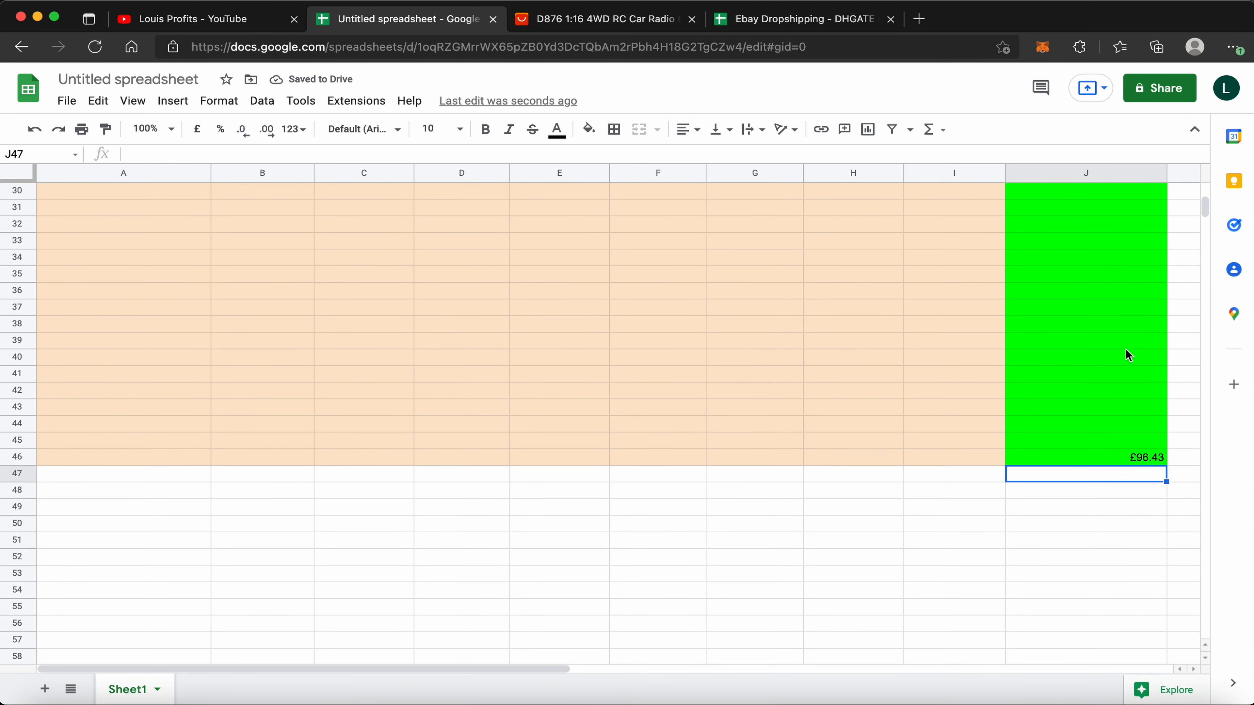
double_click(1105, 230)
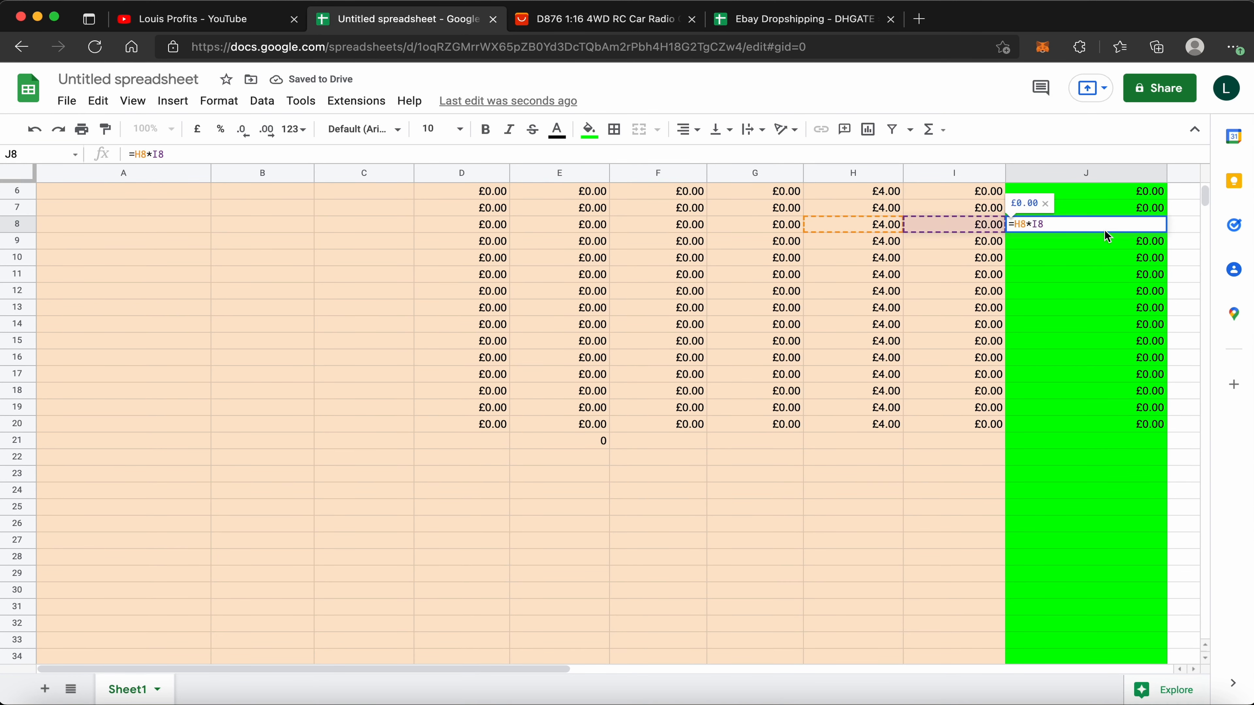
click(1183, 258)
scroll(850, 276, up, 3)
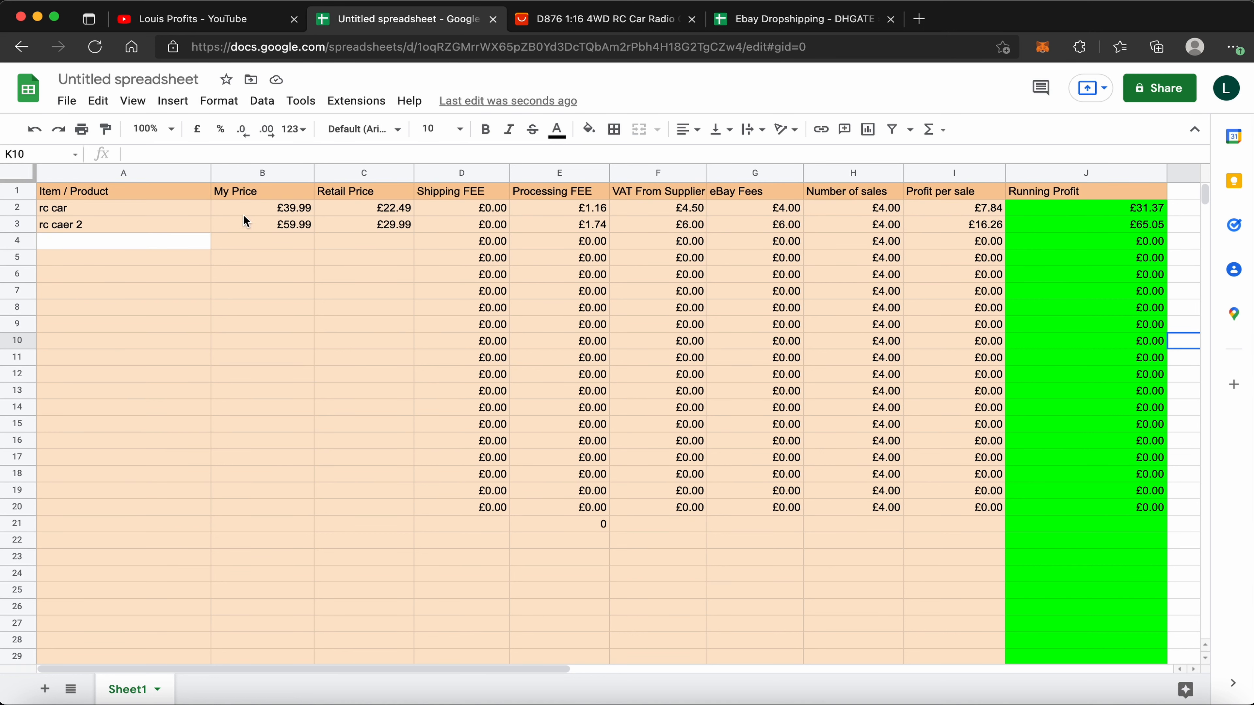
Set the third product's Retail Price in C4 to £19.90 and its My Price in B4 to £49.99
click(351, 246)
text(19)
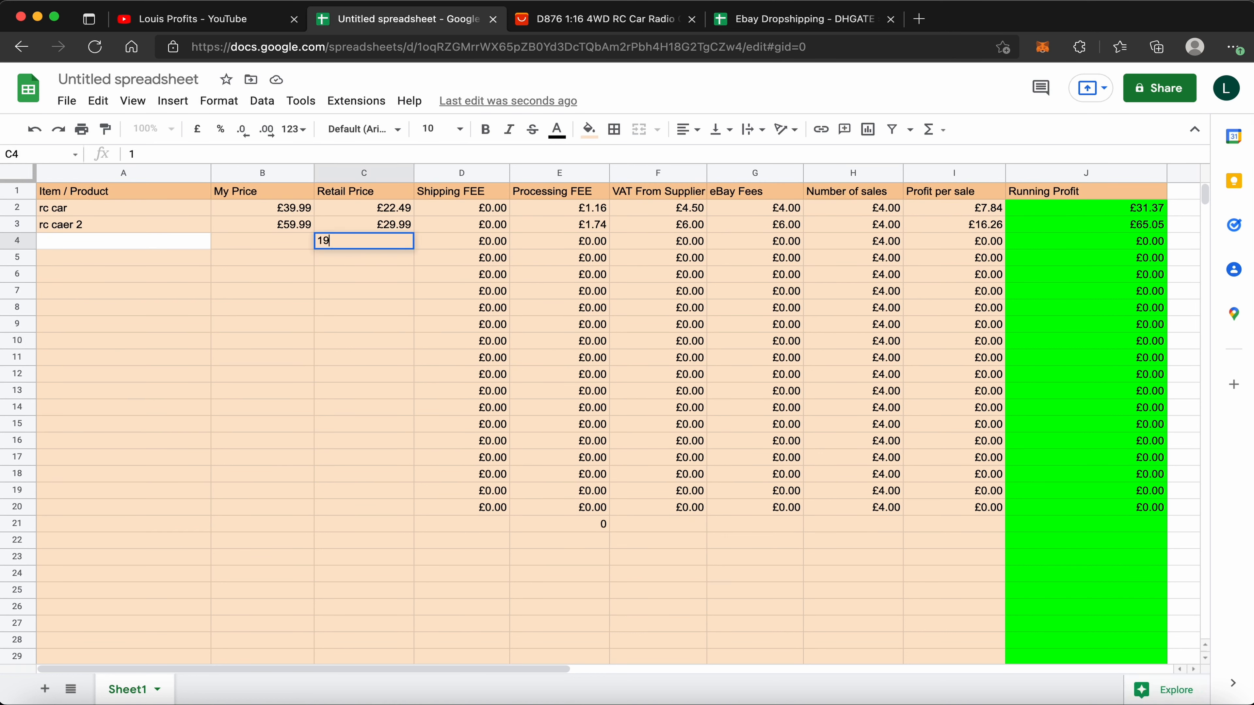
text(.9)
key(Return)
click(265, 241)
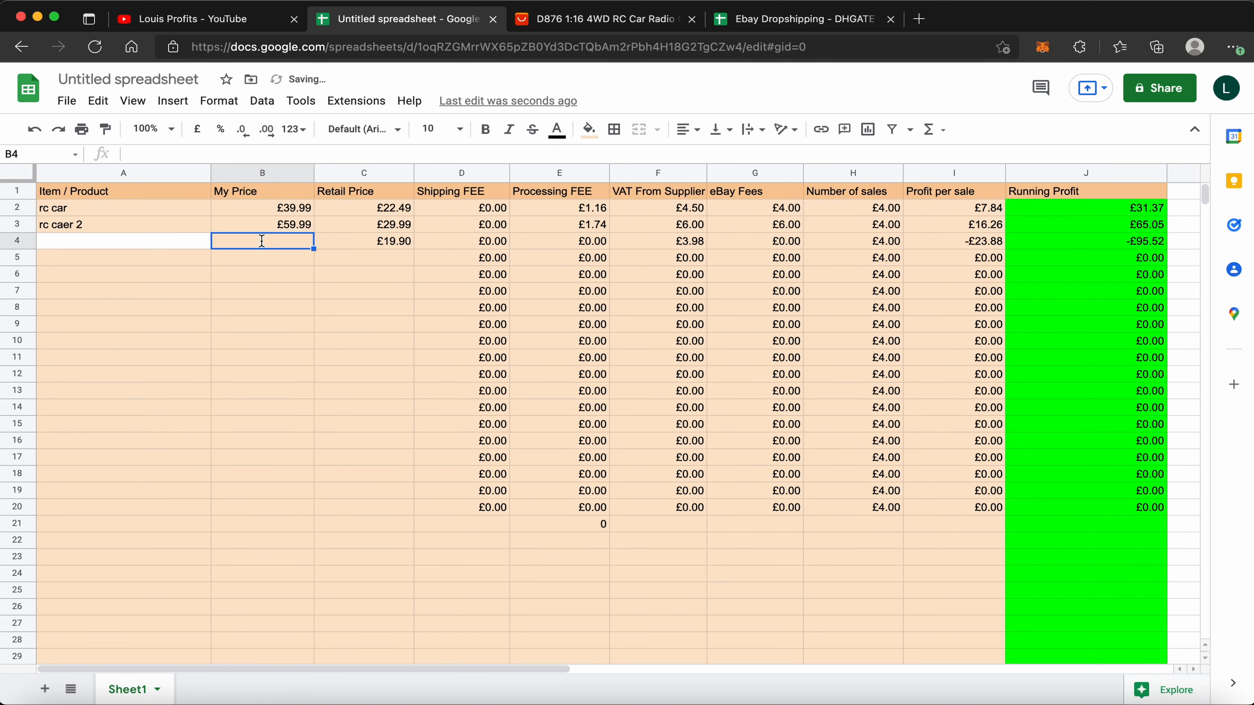
text(10)
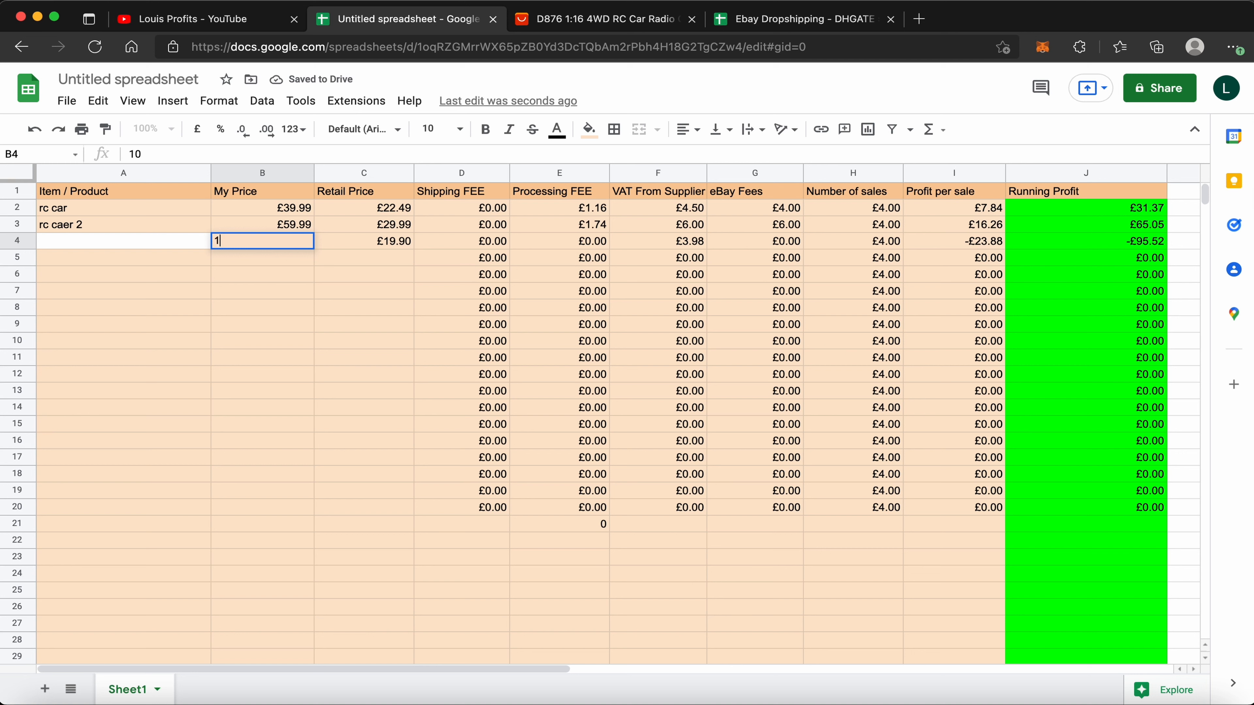
key(BackSpace)
text(49.99\)
key(Return)
Check the Running Profit total in J46 against the three product rows
scroll(952, 380, down, 3)
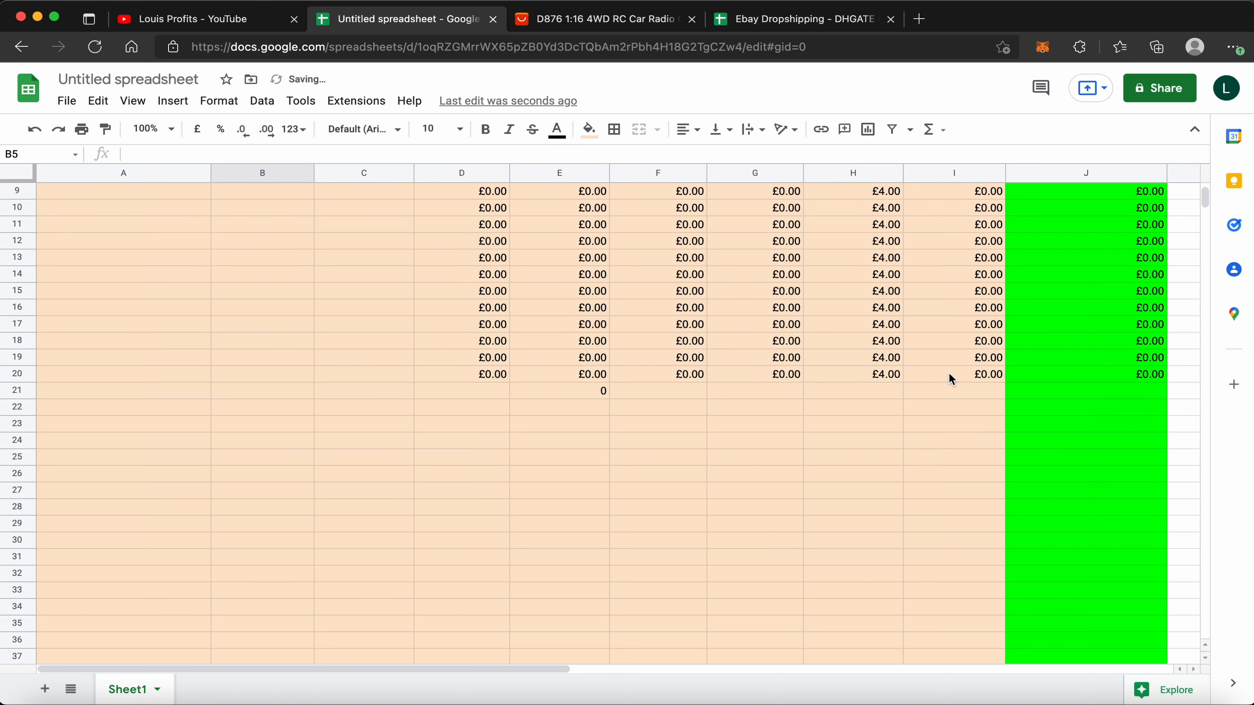
scroll(948, 375, down, 7)
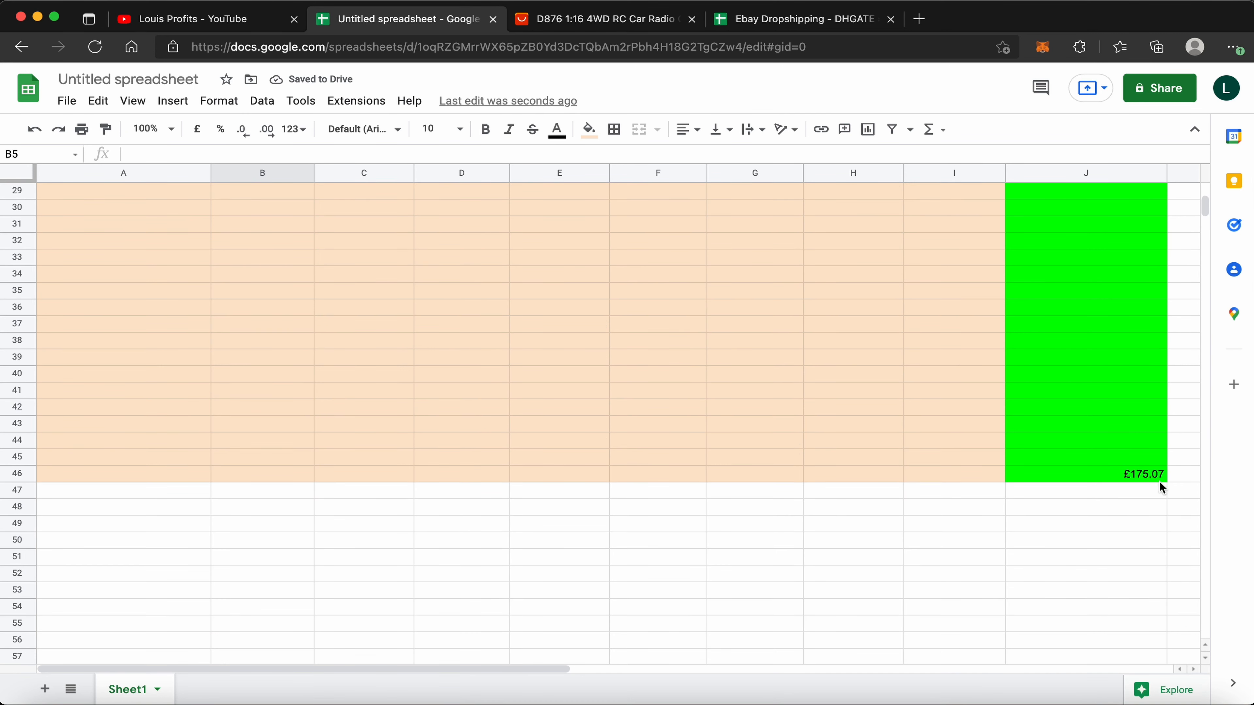
scroll(960, 387, up, 10)
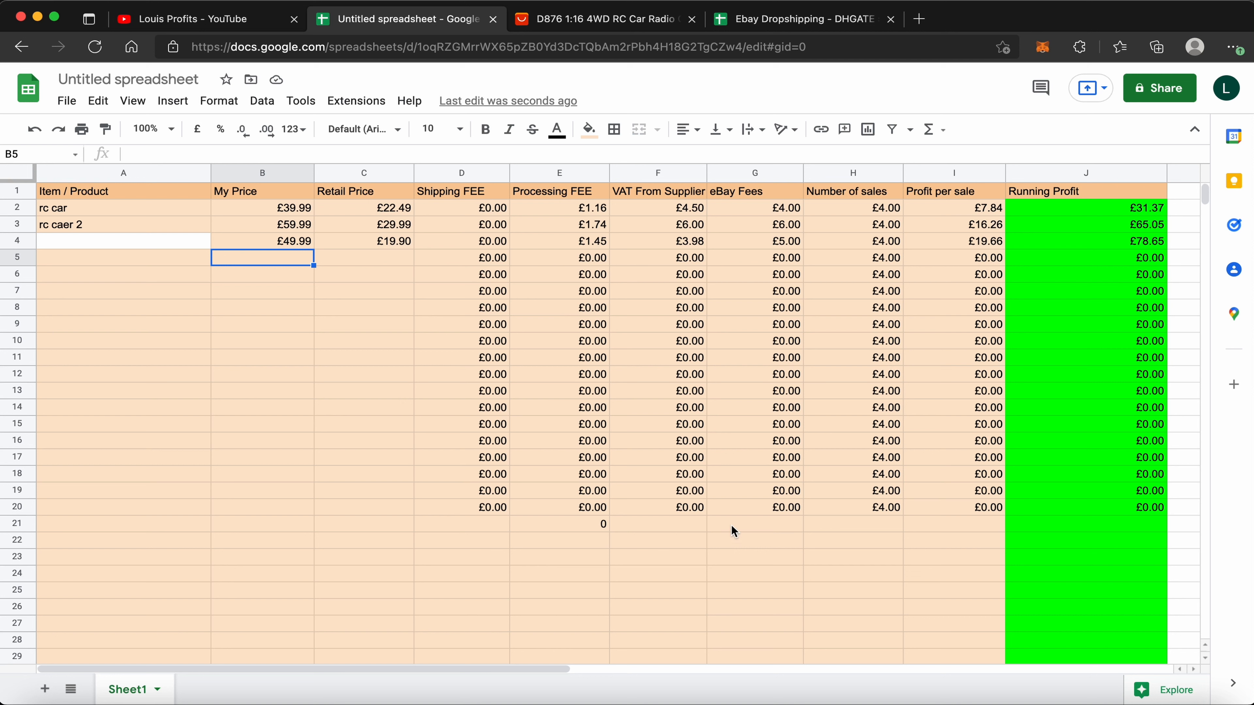
scroll(733, 524, down, 15)
scroll(736, 520, up, 15)
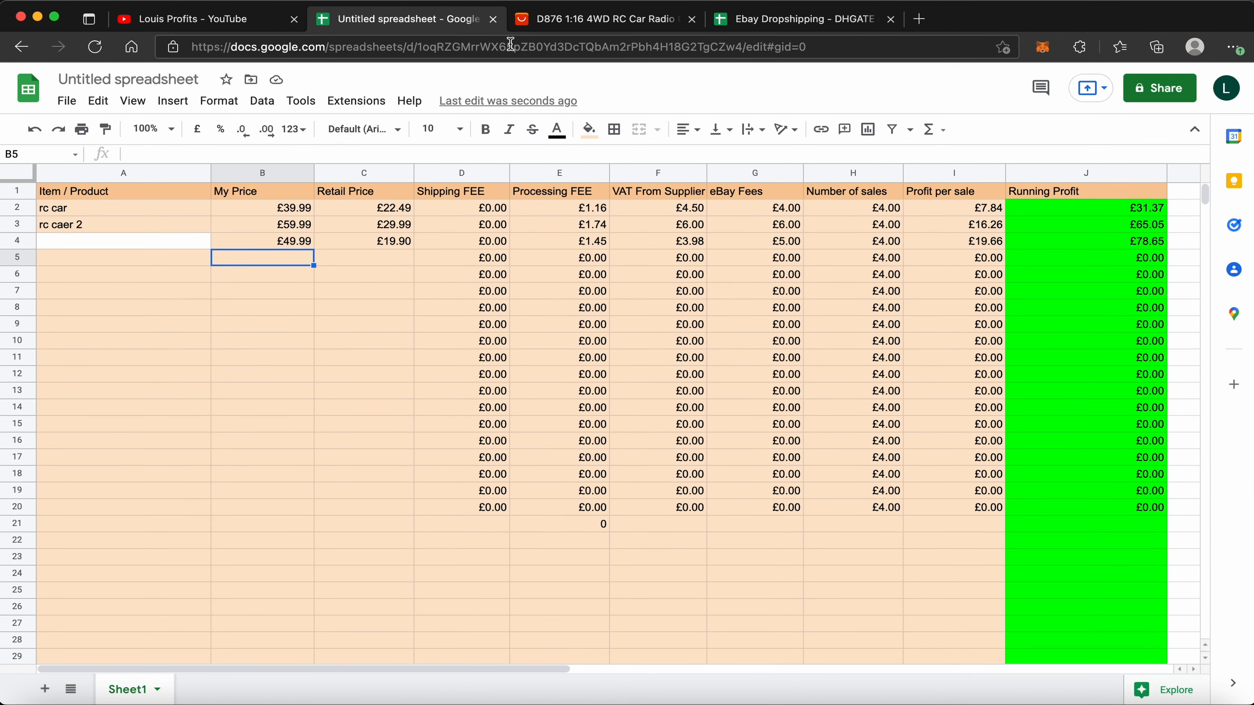
Copy the AliExpress product page address and insert it as a link on the rc car name in A2
click(548, 22)
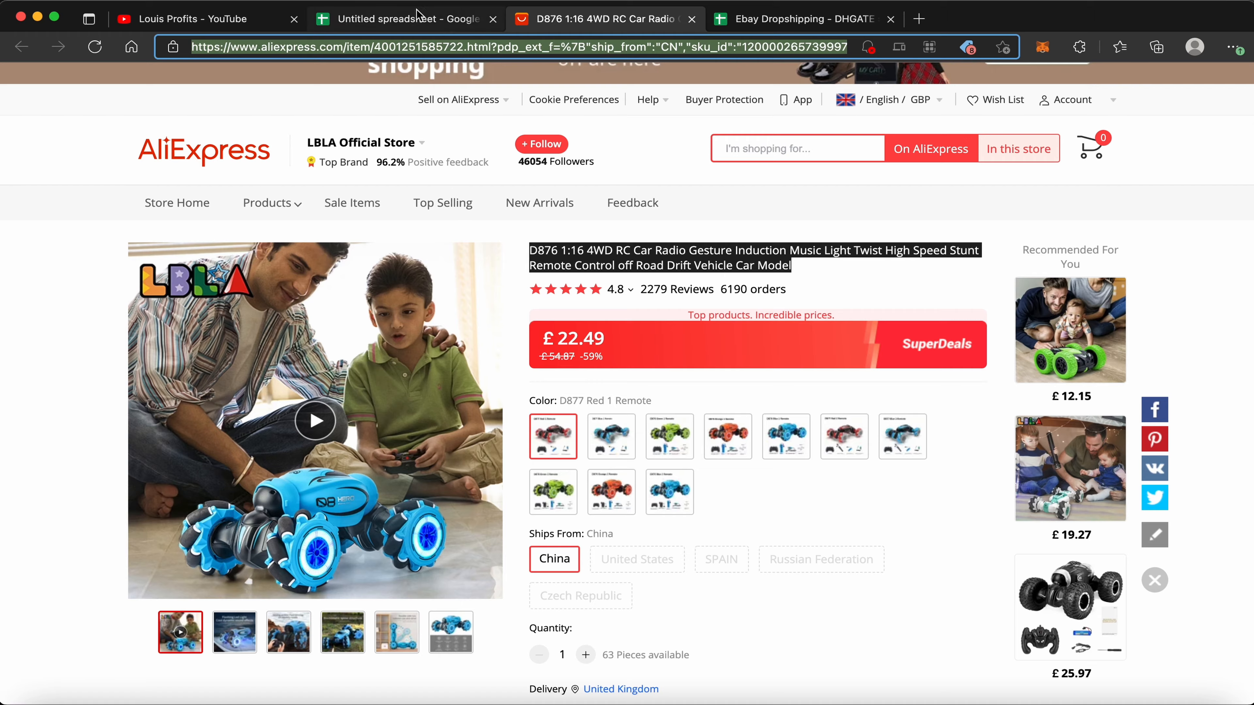
click(413, 24)
double_click(81, 207)
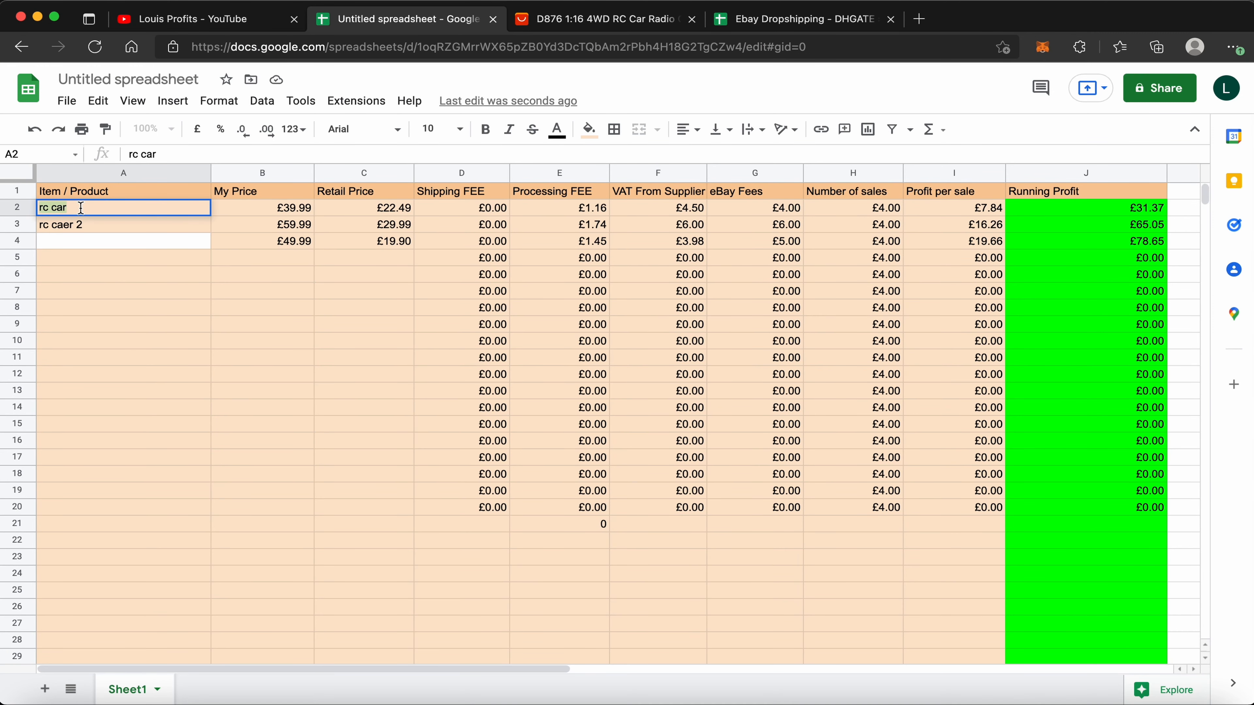
key(super+f)
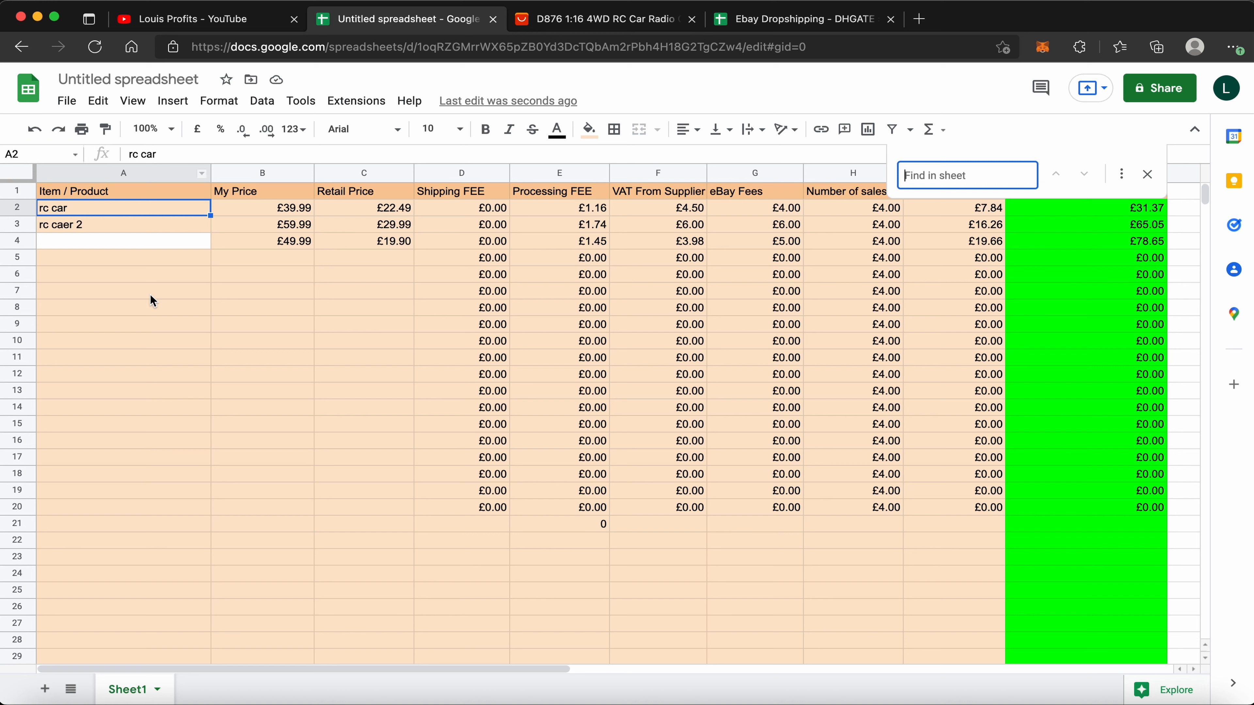
right_click(120, 209)
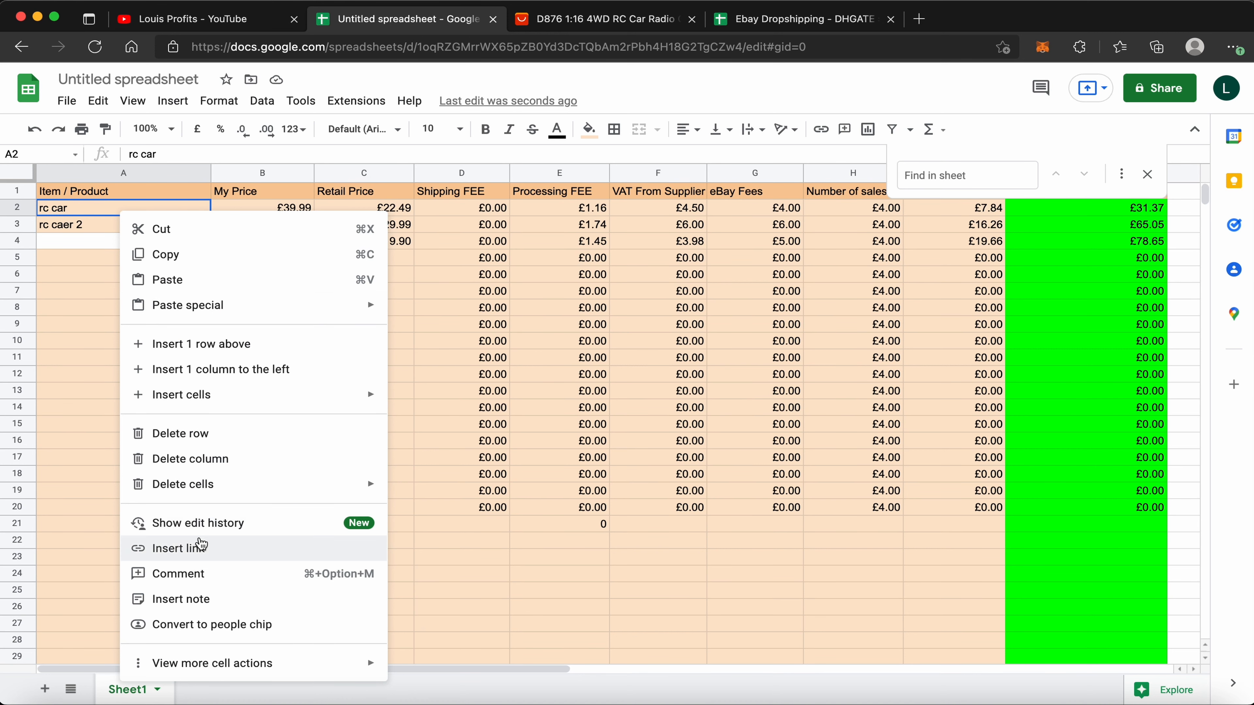
click(236, 549)
key(ctrl+v)
click(301, 253)
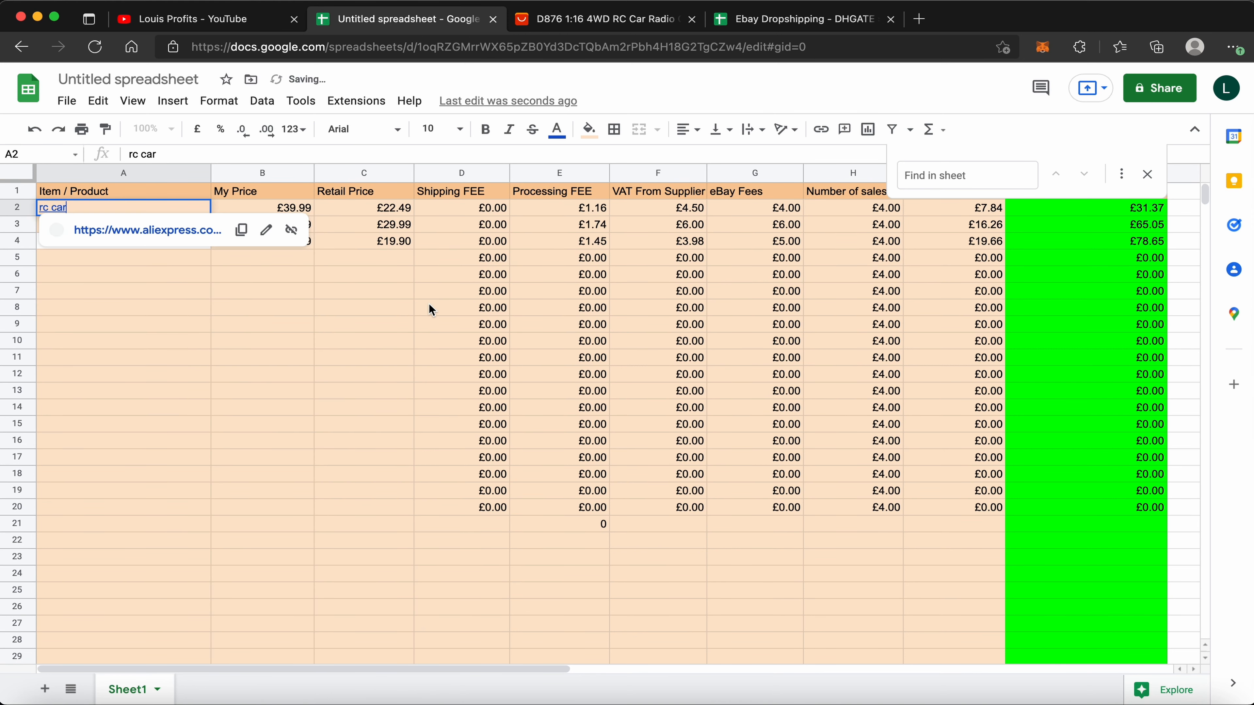
click(431, 308)
Search the sheet for "rc car", open the product's AliExpress link, and return to the sheet to close the search
click(1010, 184)
text(rc )
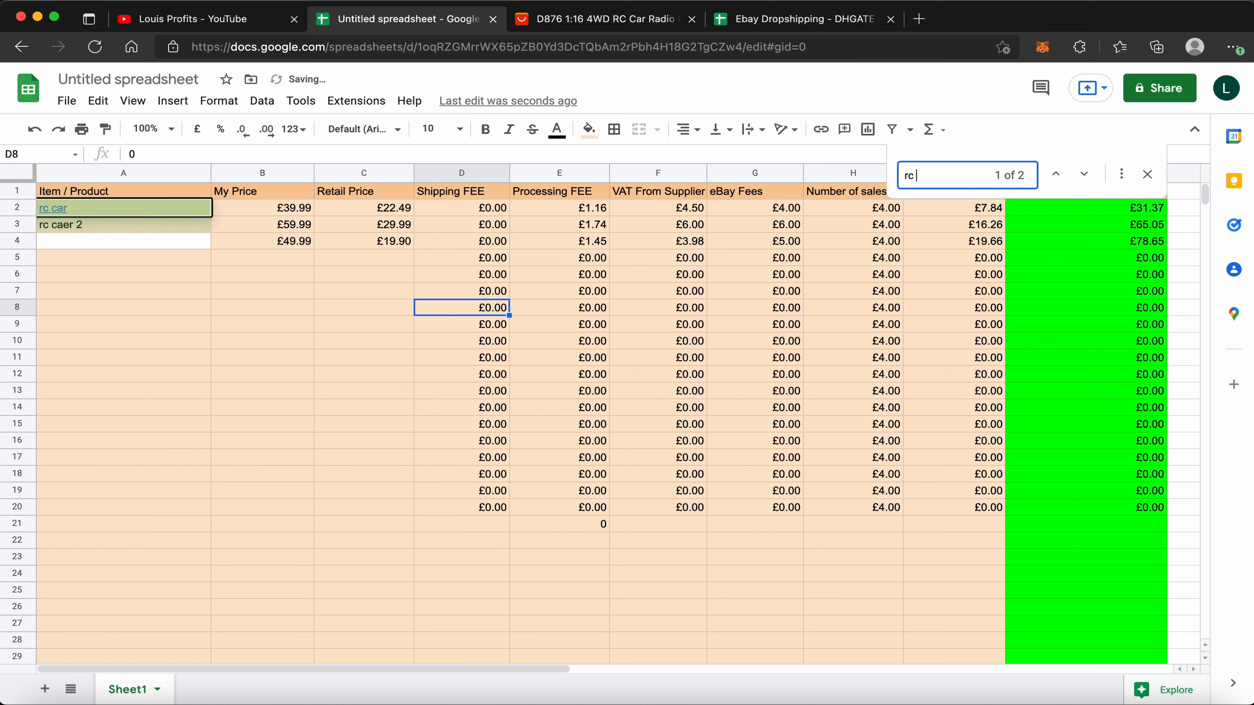
text(car)
click(59, 210)
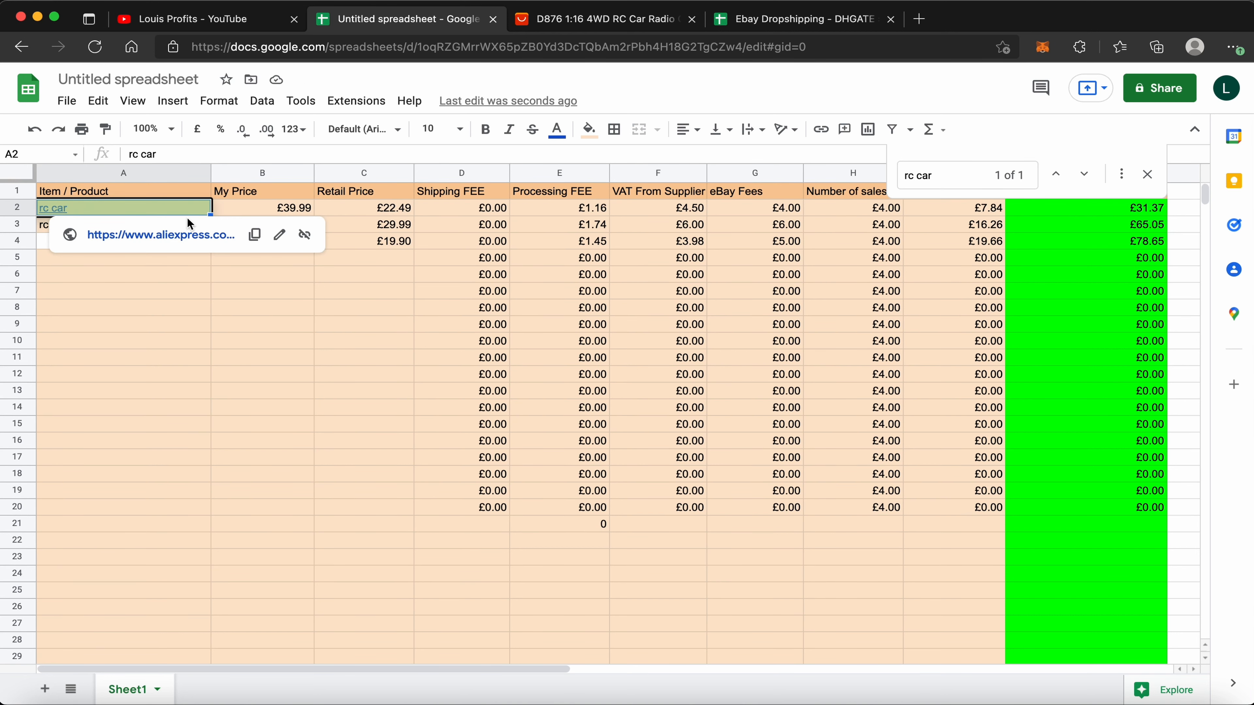
click(177, 235)
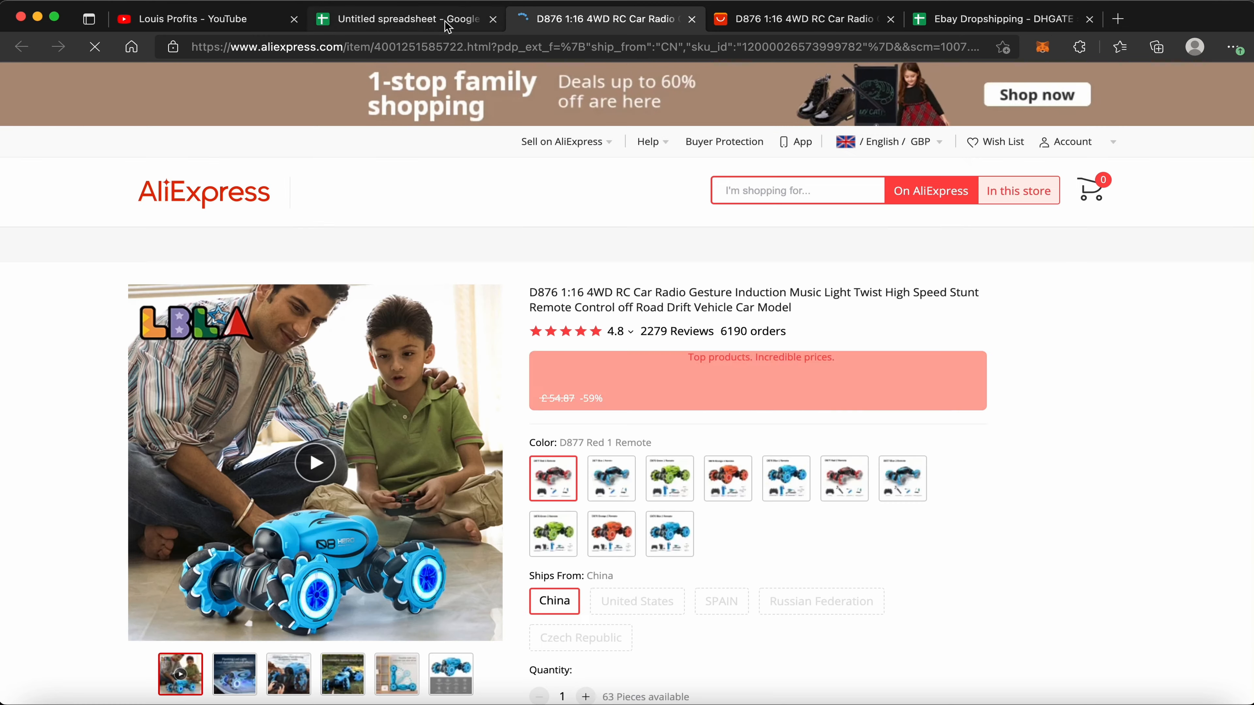
click(425, 22)
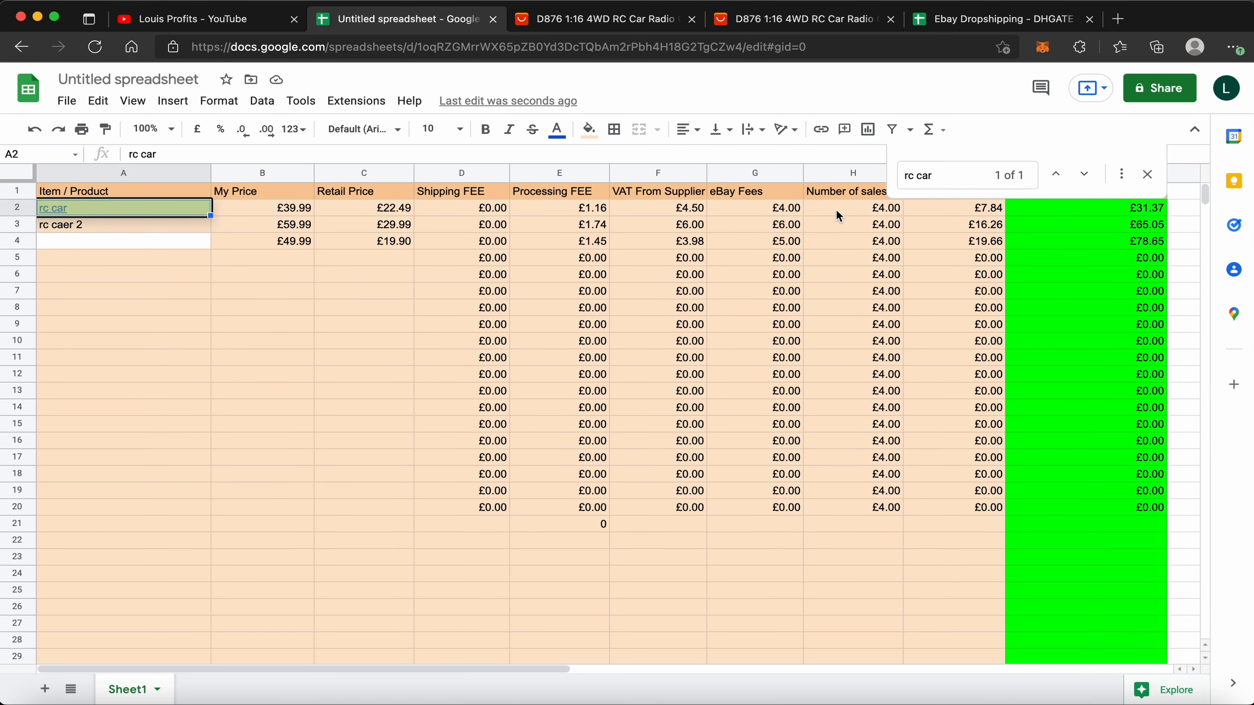
click(1147, 174)
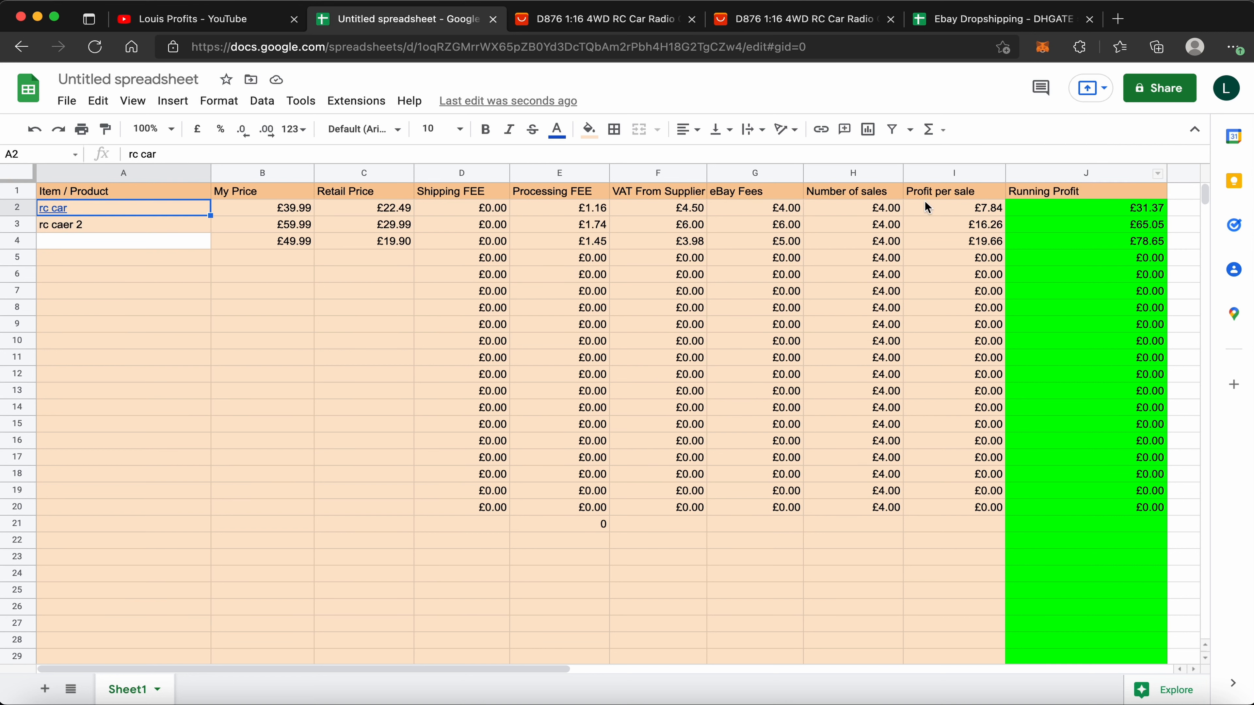
Format the Number of sales cells H2:H20 as plain text
click(862, 210)
click(898, 242)
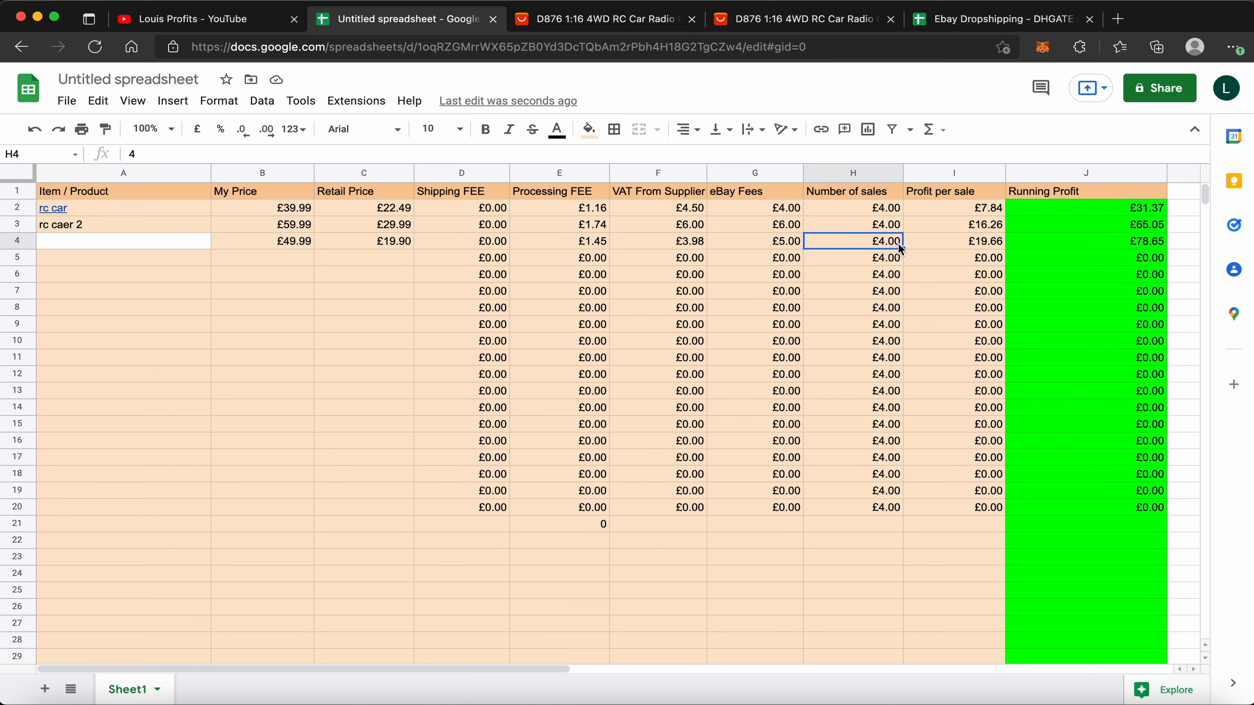
drag(876, 213, 902, 503)
key(super+shift+l)
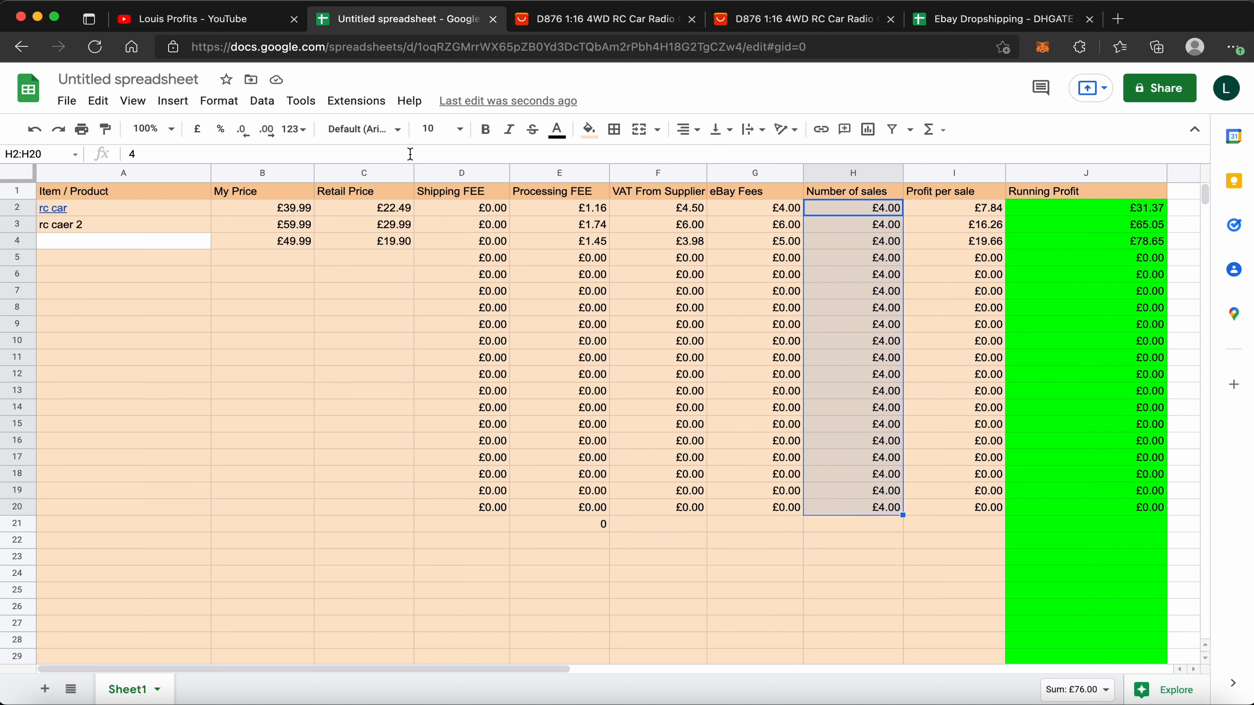
Try 1 and 2 as the rc car's number of sales in H2 and settle on 3
text(1)
key(Return)
key(Up)
text(2)
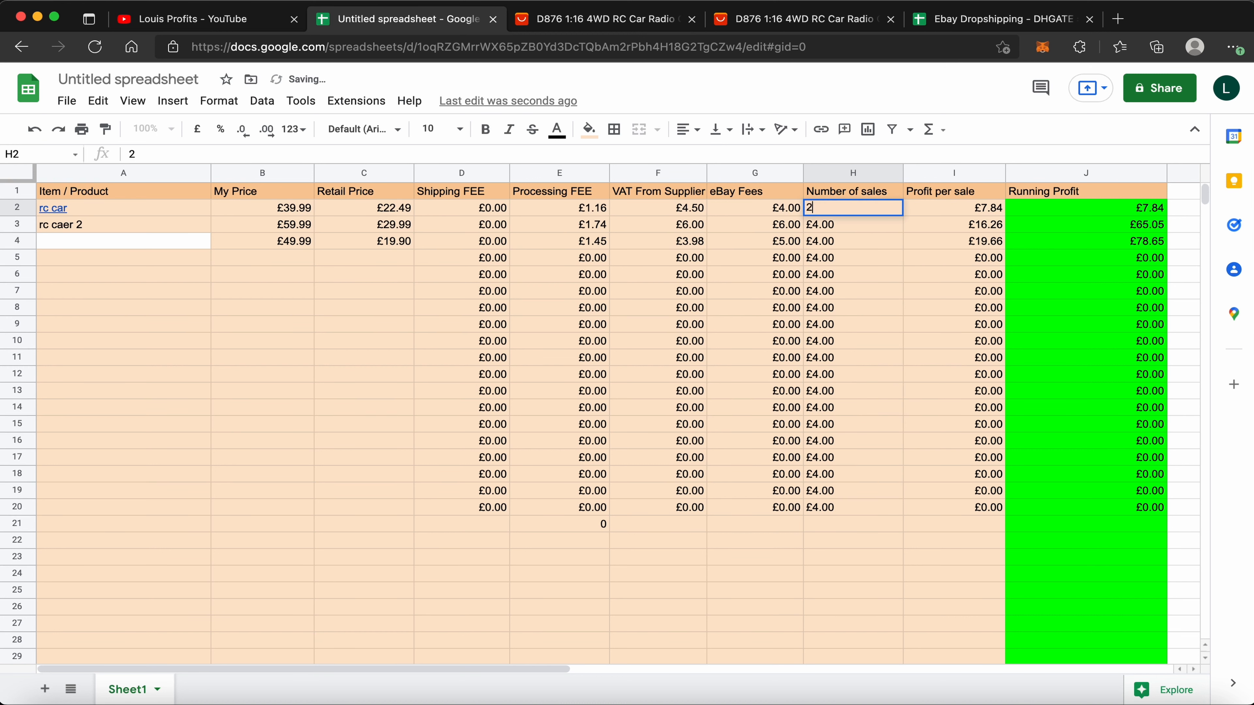
key(Return)
key(Up)
text(3)
key(Return)
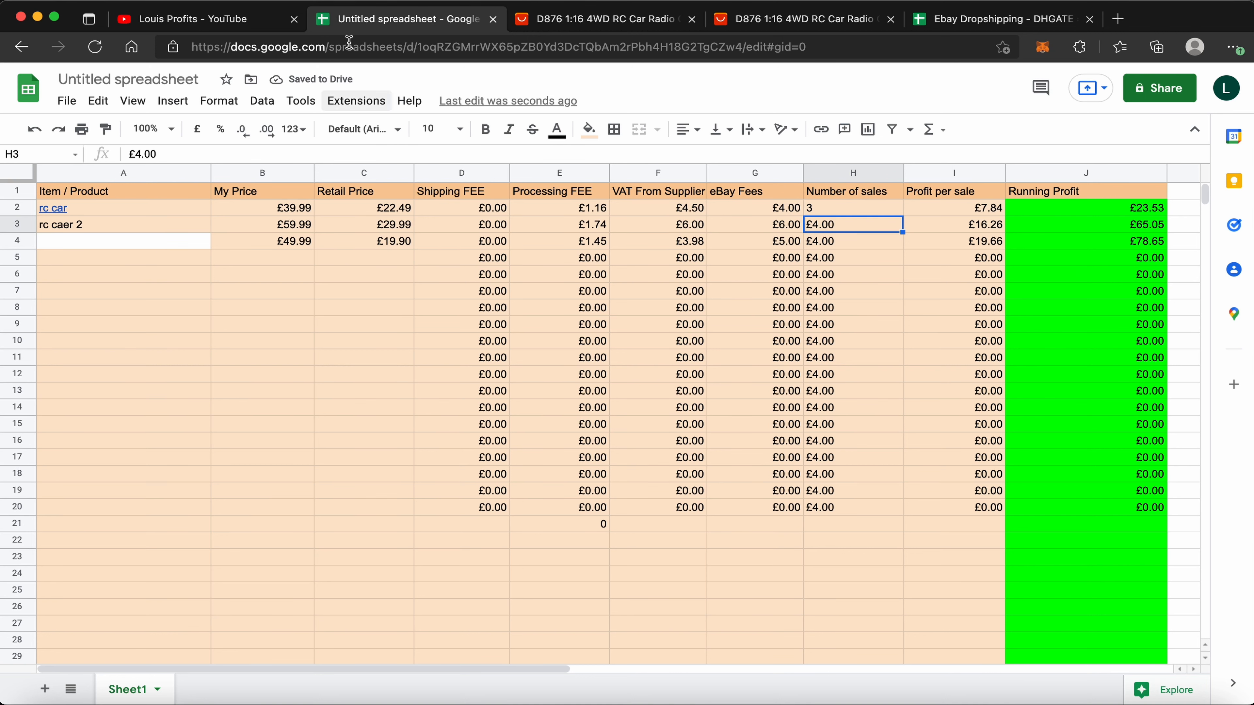
Leave the spreadsheet for the Google Sheets home page and switch to the open YouTube channel page
scroll(459, 223, down, 3)
scroll(459, 224, right, 2)
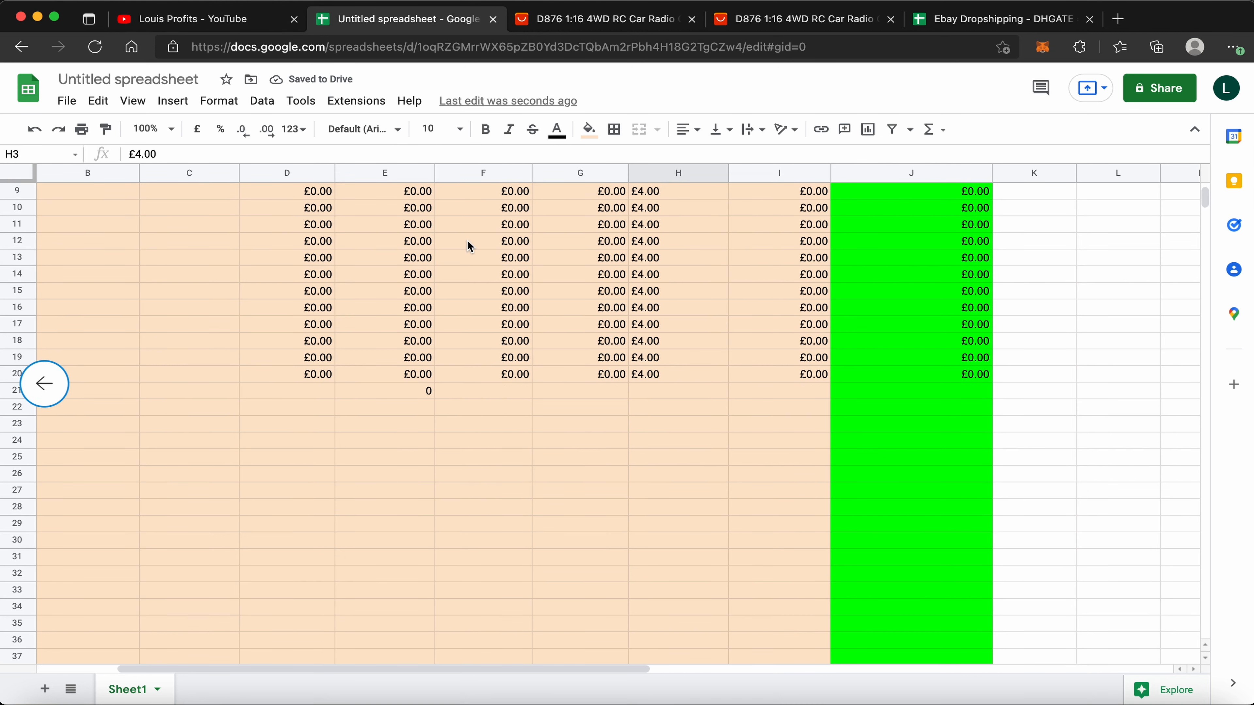
scroll(469, 246, left, 5)
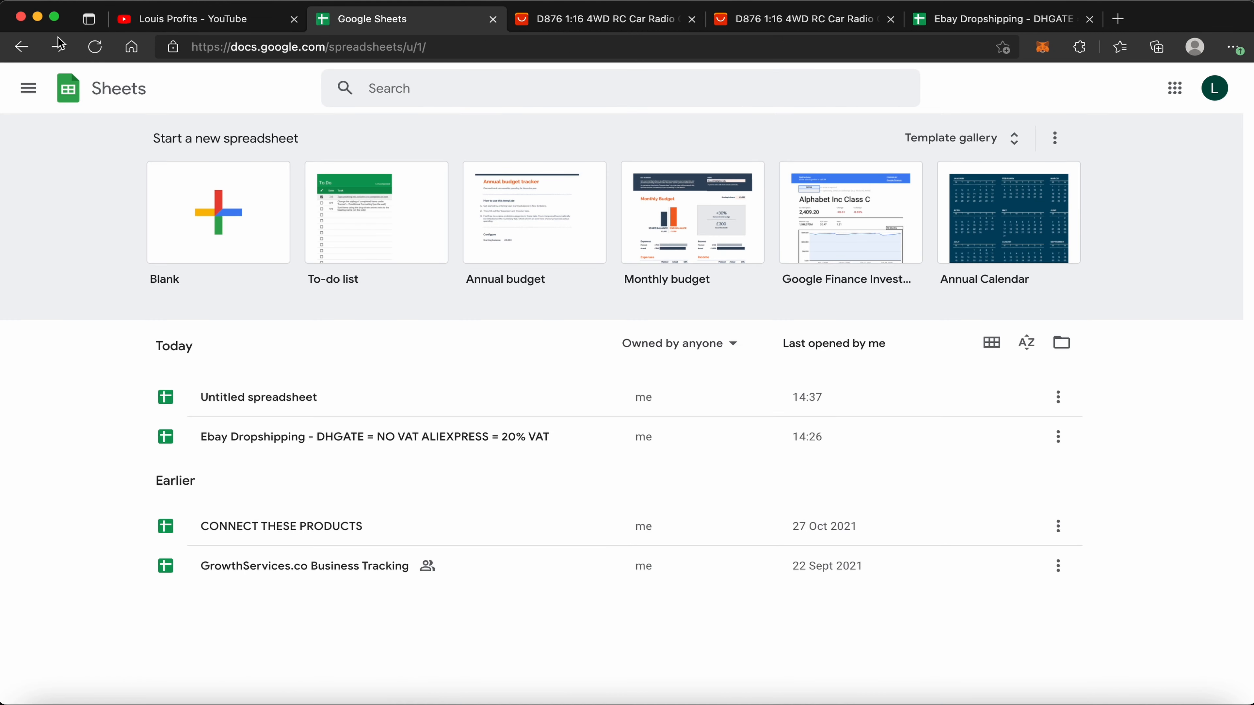
click(170, 25)
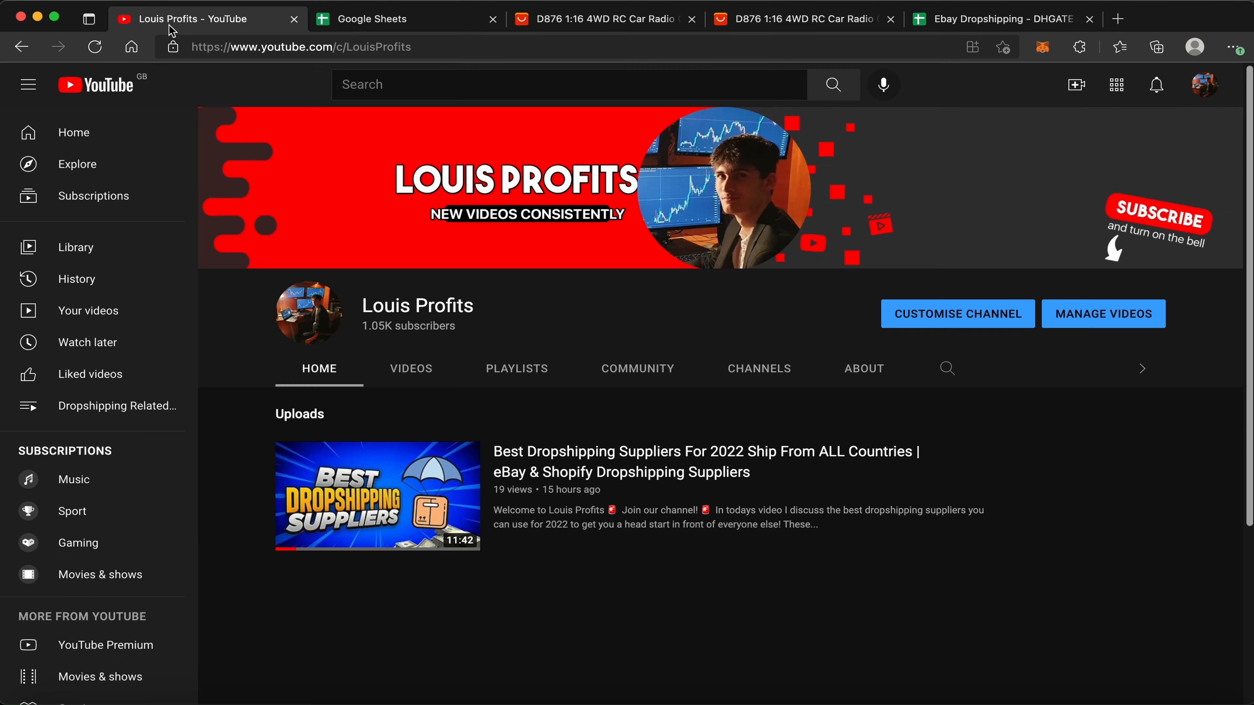